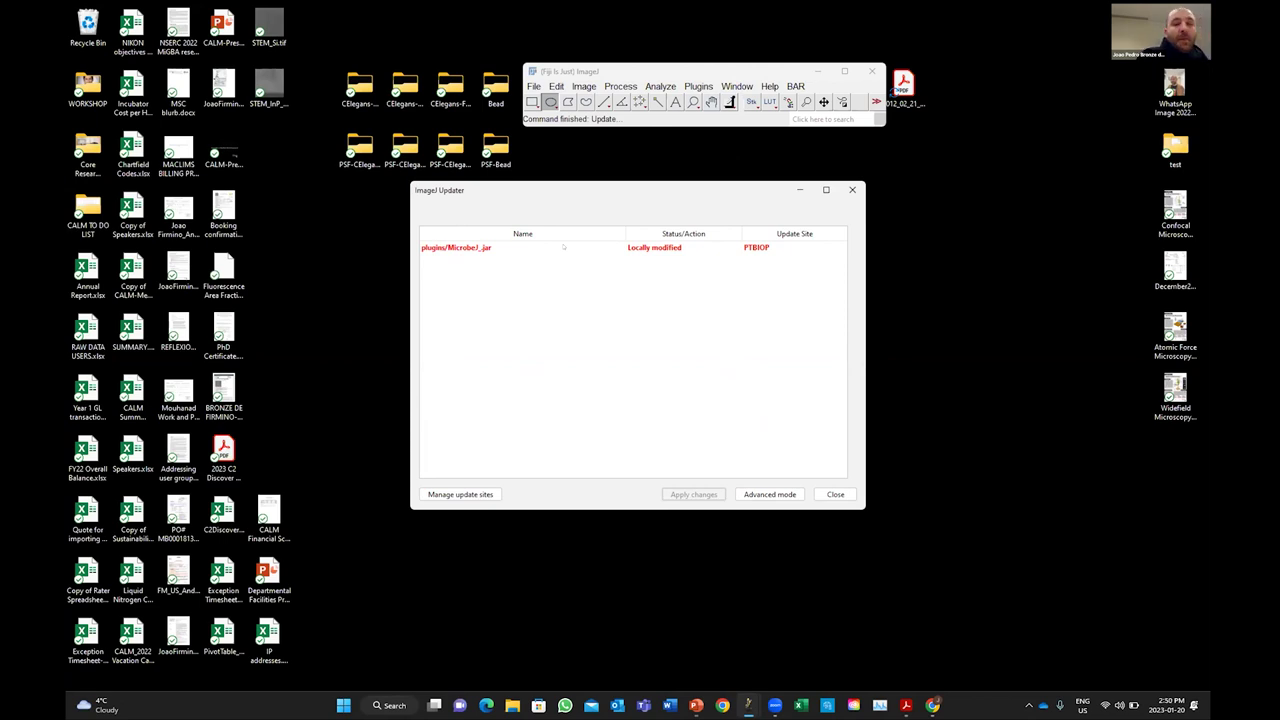
- Open the list of update sites and look through all available entries down to the end
left_click(467, 494)
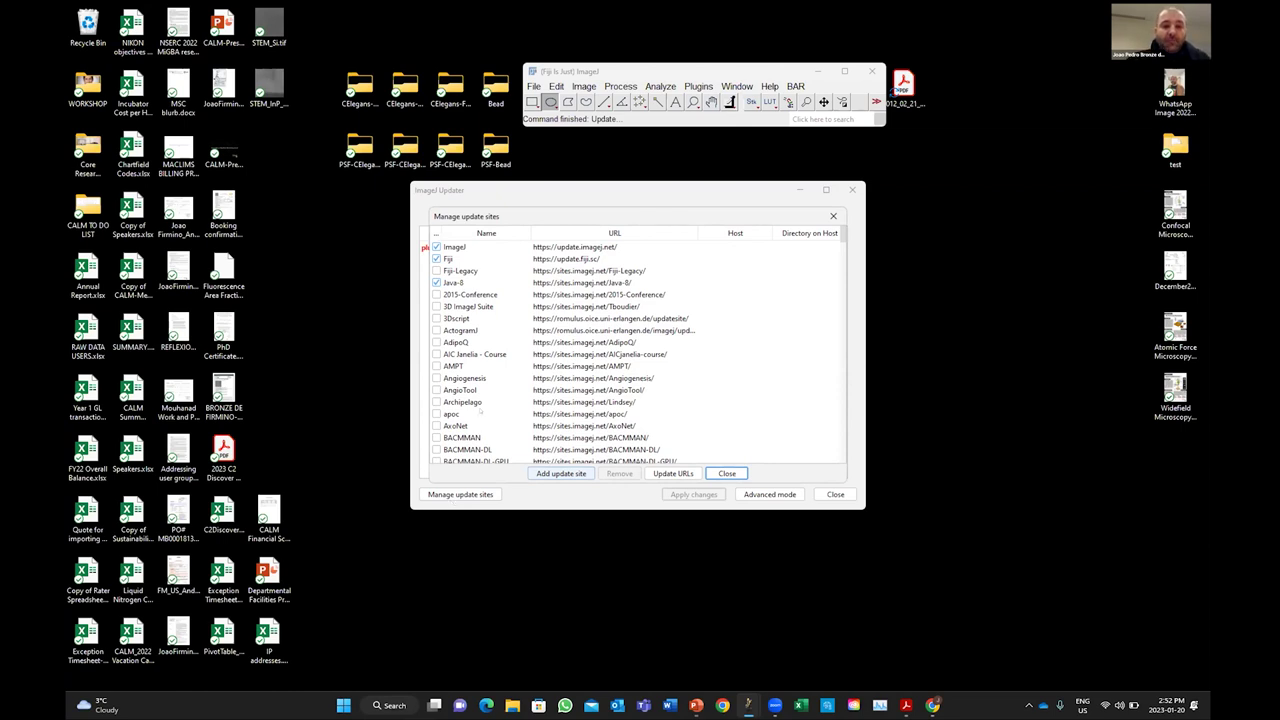
scroll(480, 410, "down", 4)
scroll(481, 410, "down", 2)
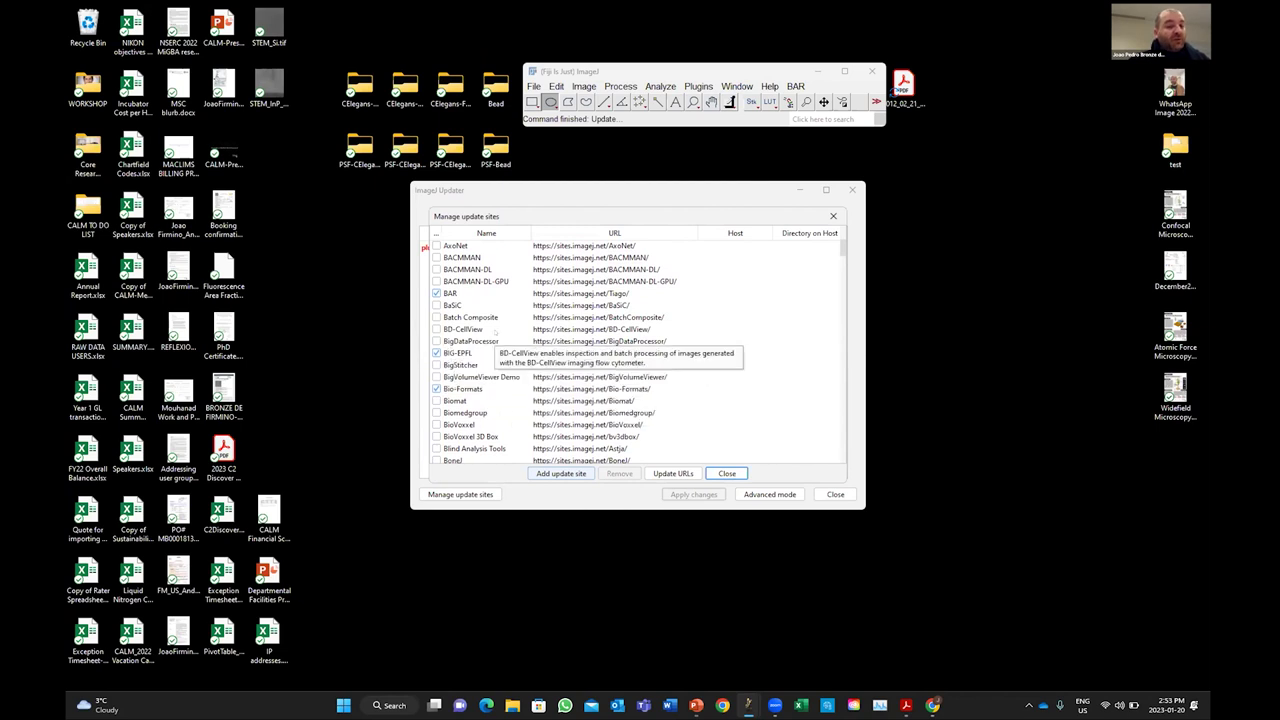
scroll(460, 360, "down", 3)
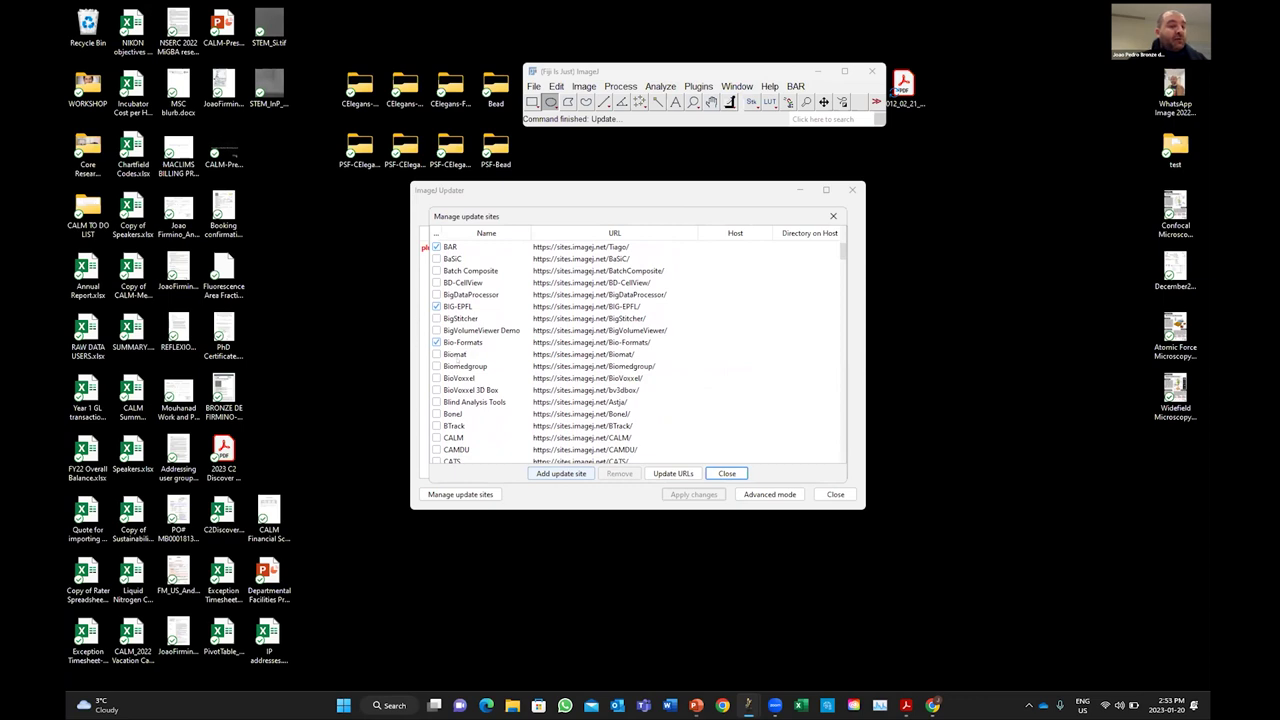
scroll(450, 295, "down", 7)
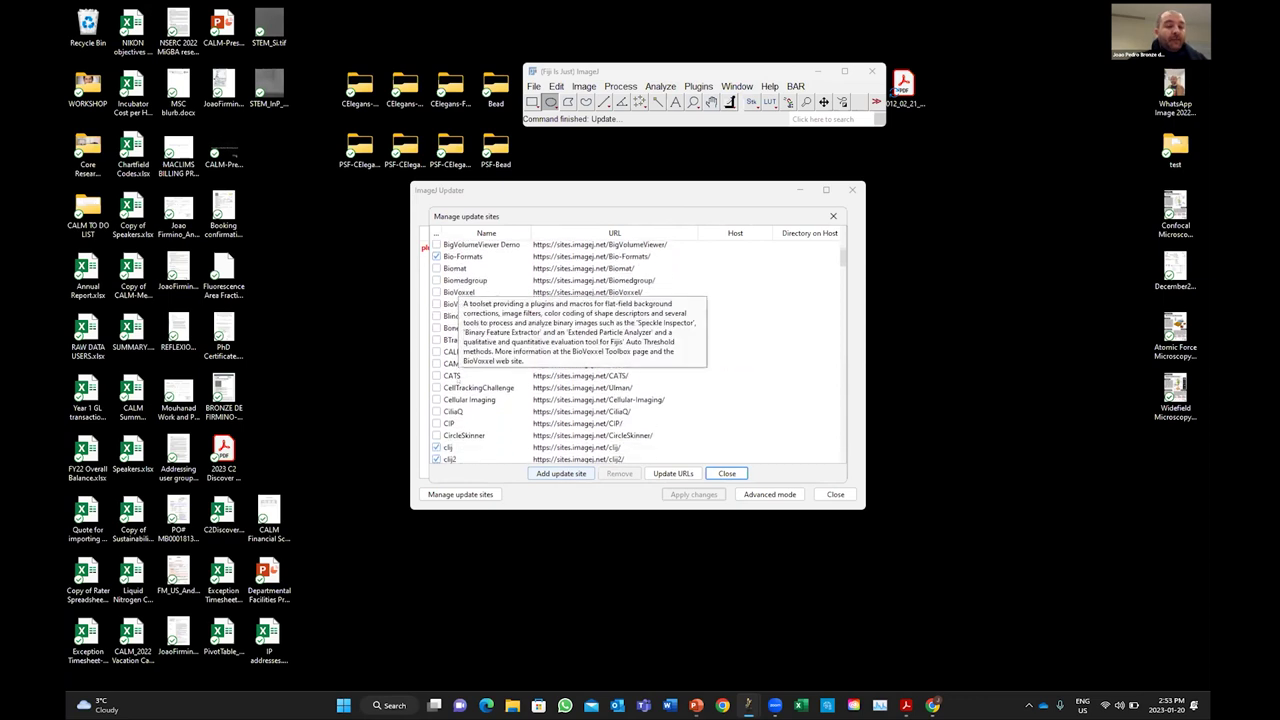
scroll(460, 310, "down", 6)
scroll(481, 342, "down", 6)
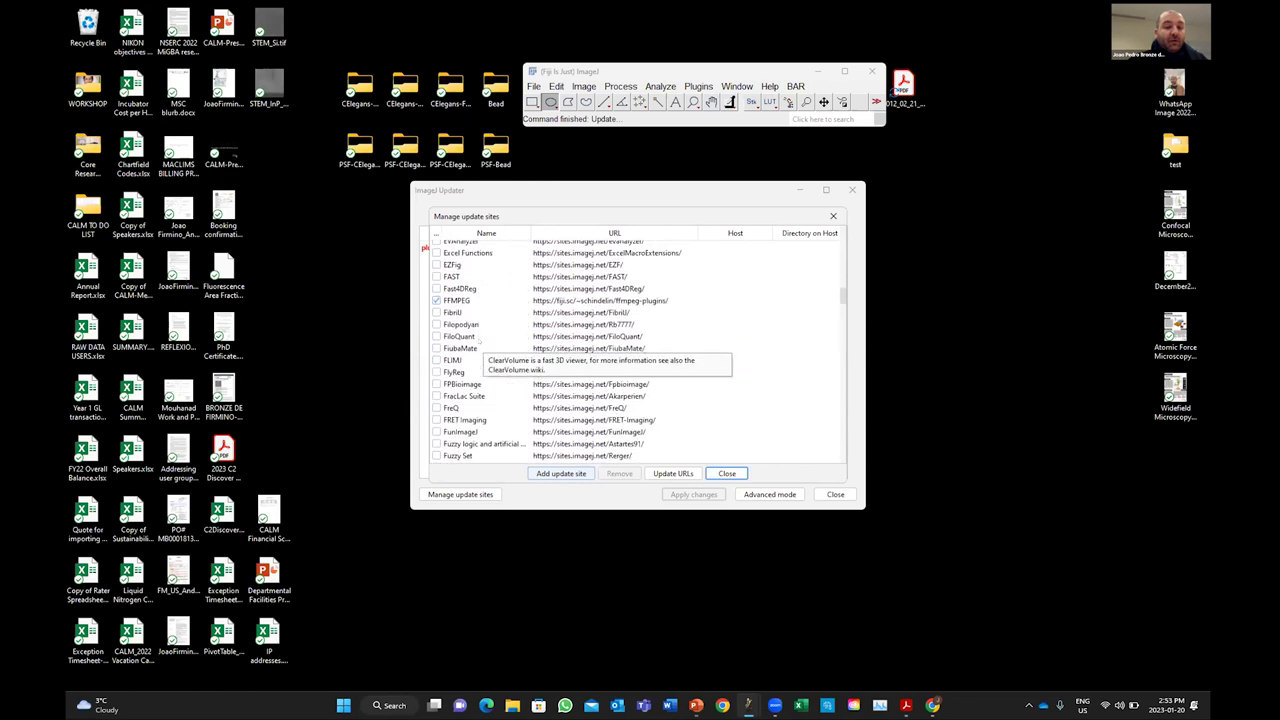
scroll(488, 364, "down", 3)
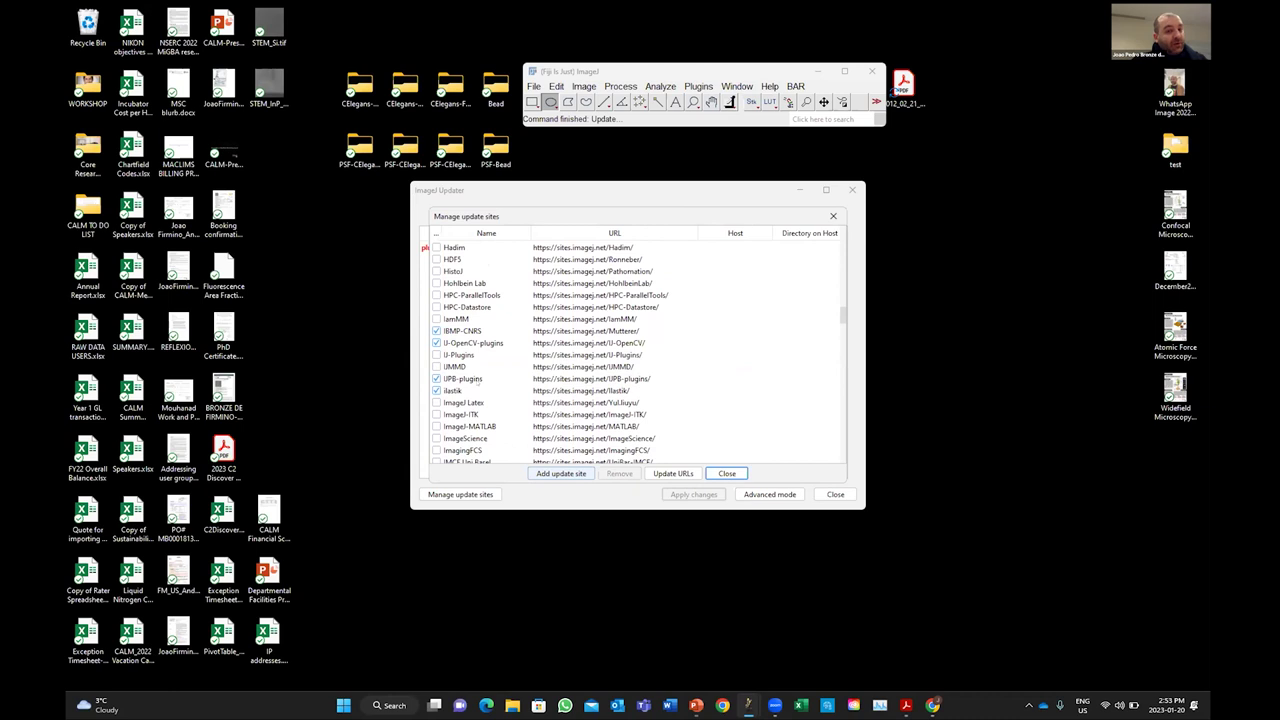
mouse_move(478, 380)
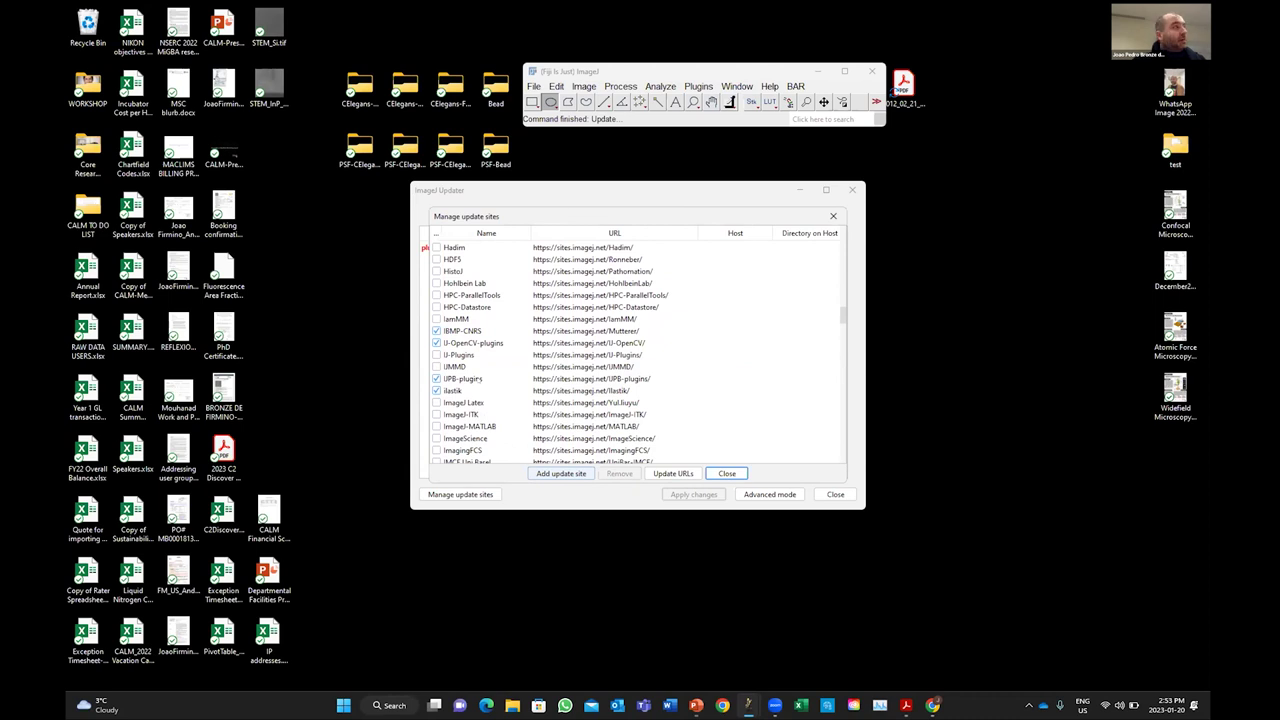
scroll(478, 380, "down", 1)
scroll(478, 380, "down", 12)
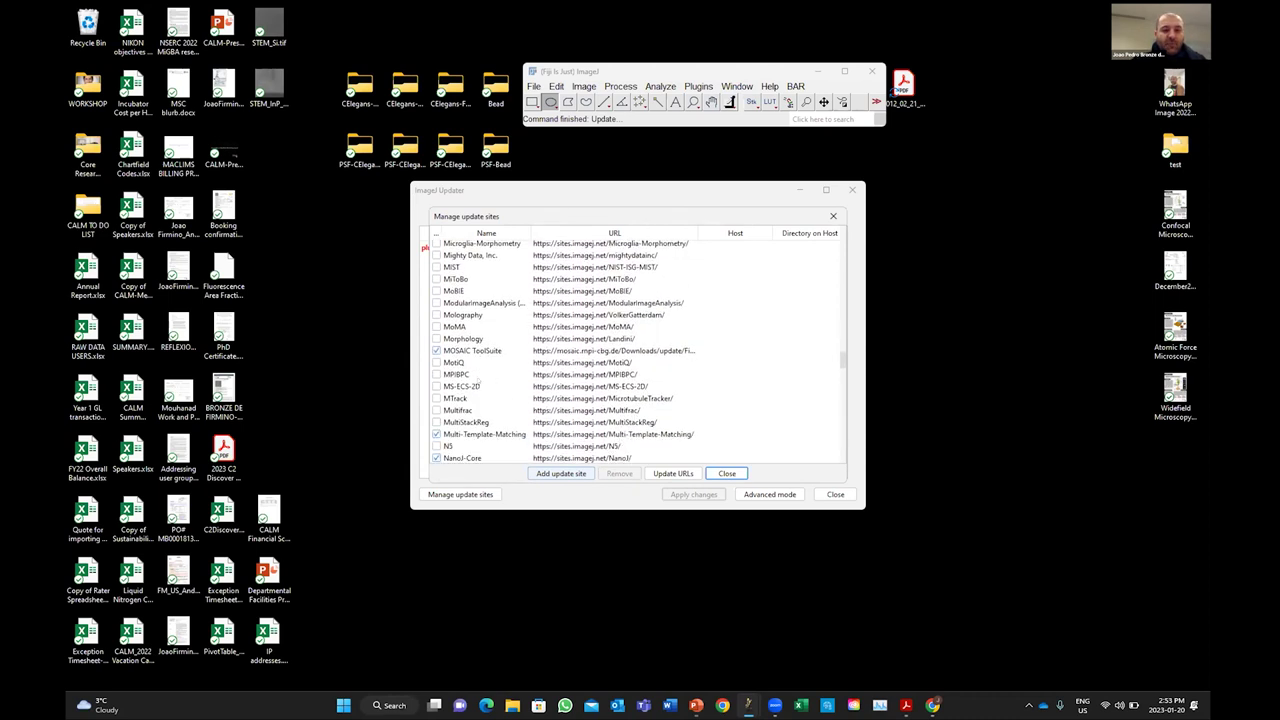
scroll(478, 381, "down", 1)
scroll(481, 379, "down", 1)
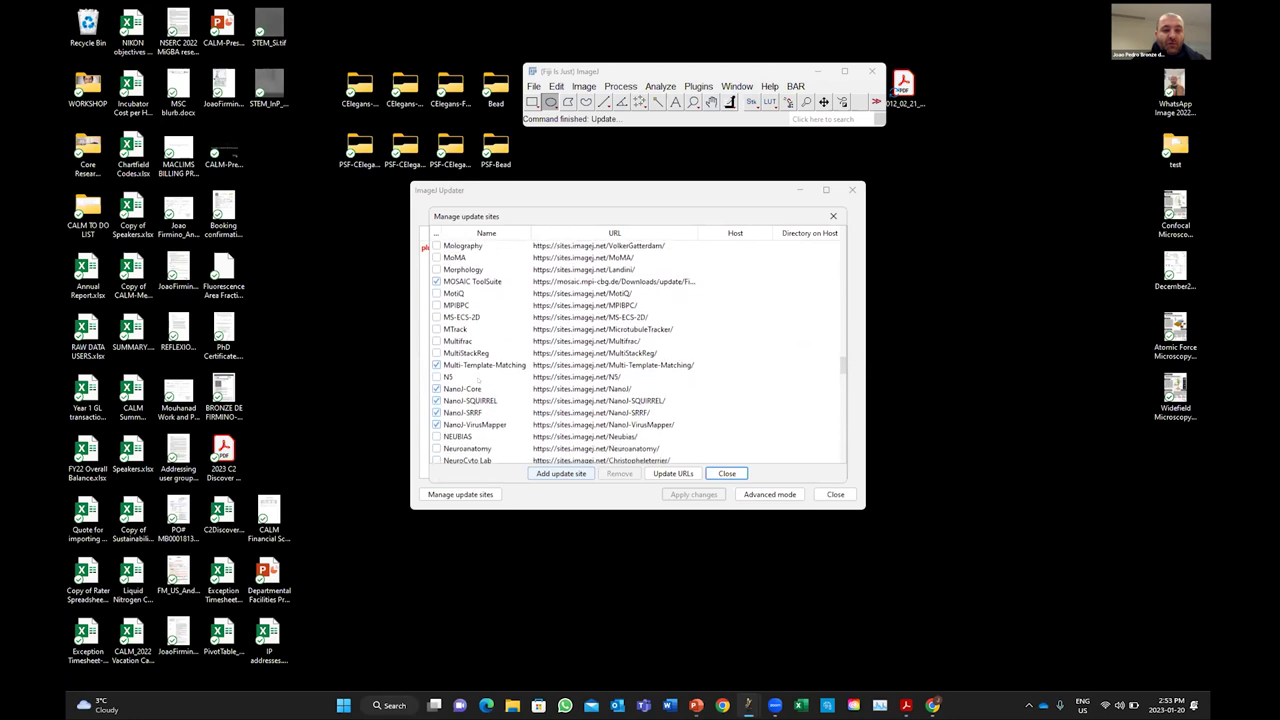
scroll(481, 380, "down", 10)
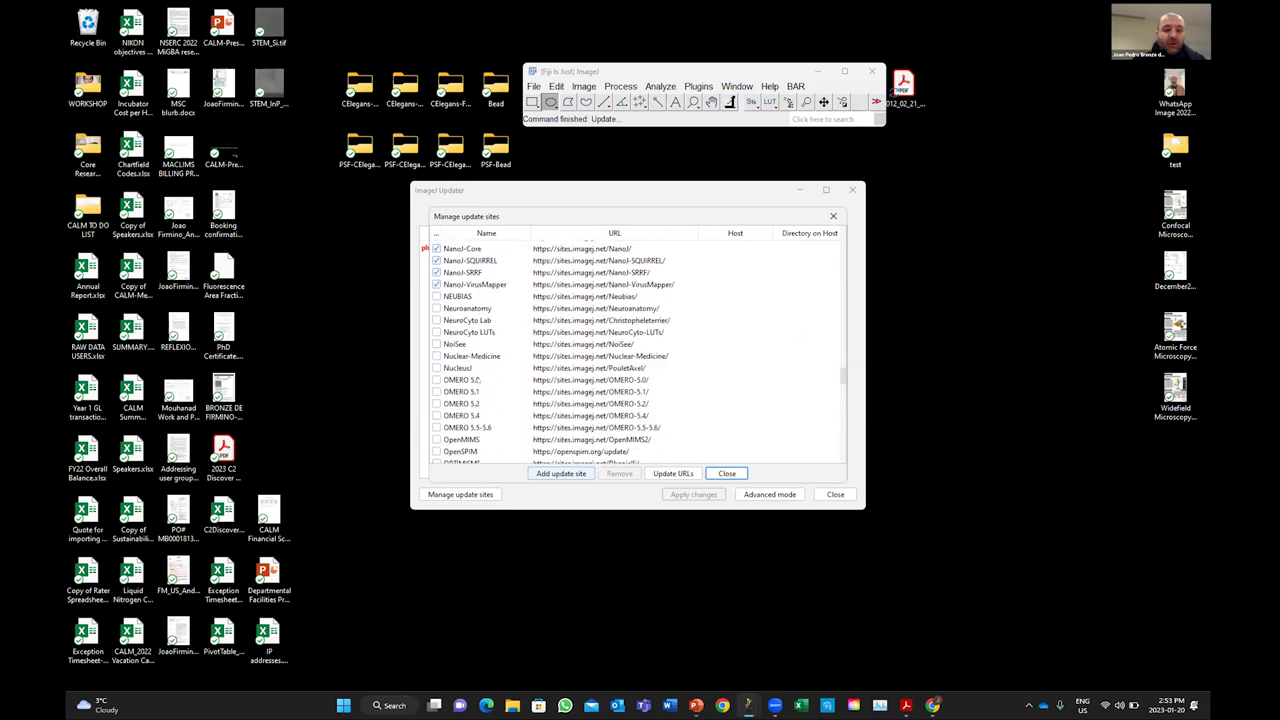
scroll(479, 383, "down", 1)
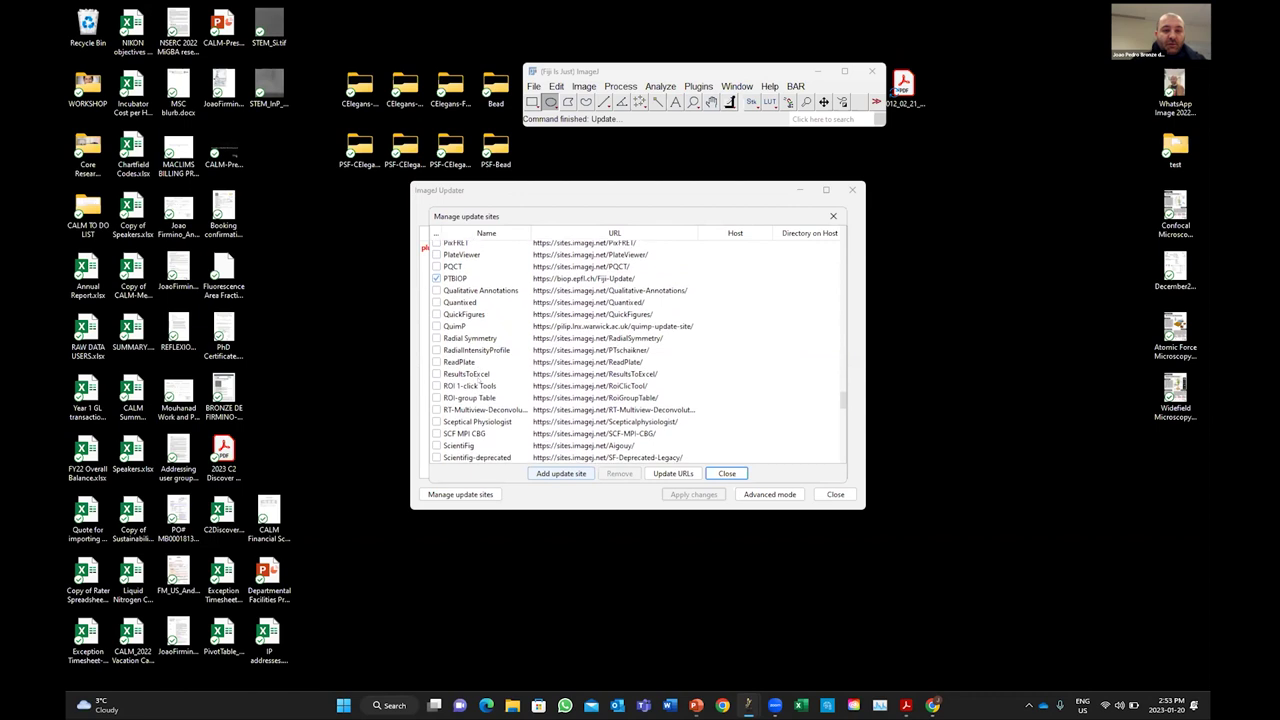
scroll(479, 383, "down", 10)
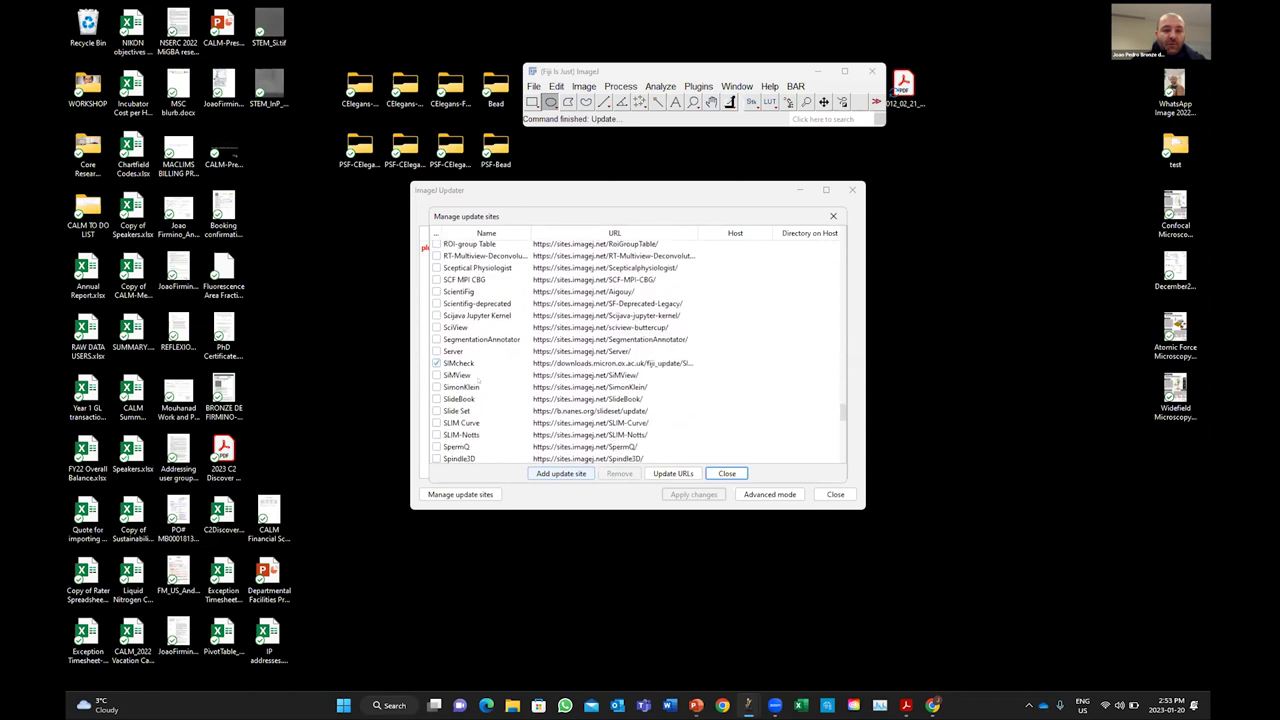
scroll(479, 383, "down", 4)
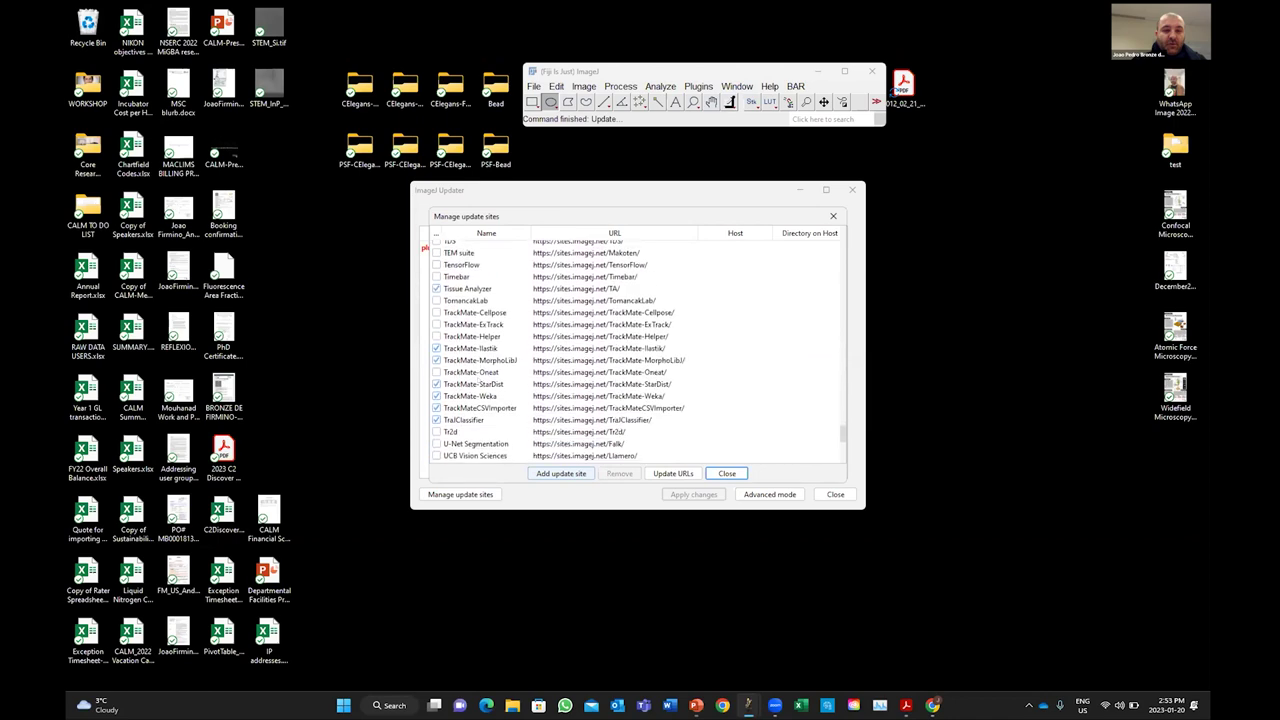
scroll(479, 383, "down", 4)
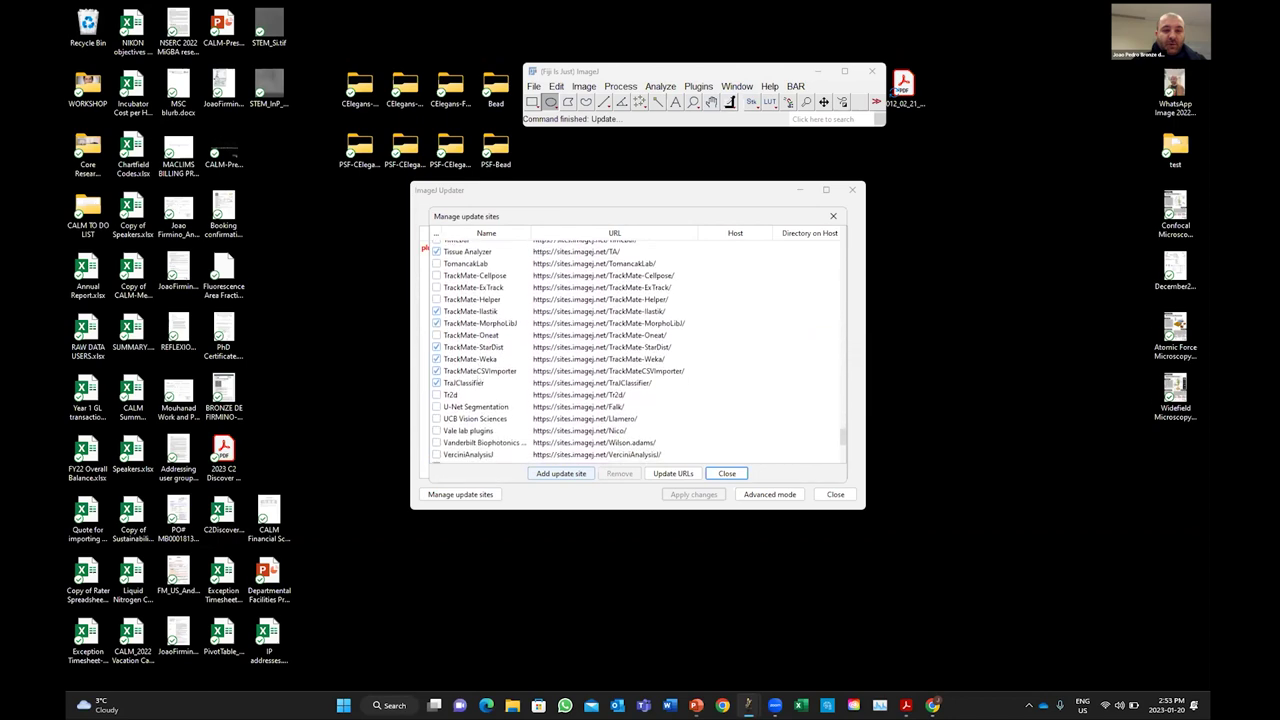
scroll(479, 383, "down", 2)
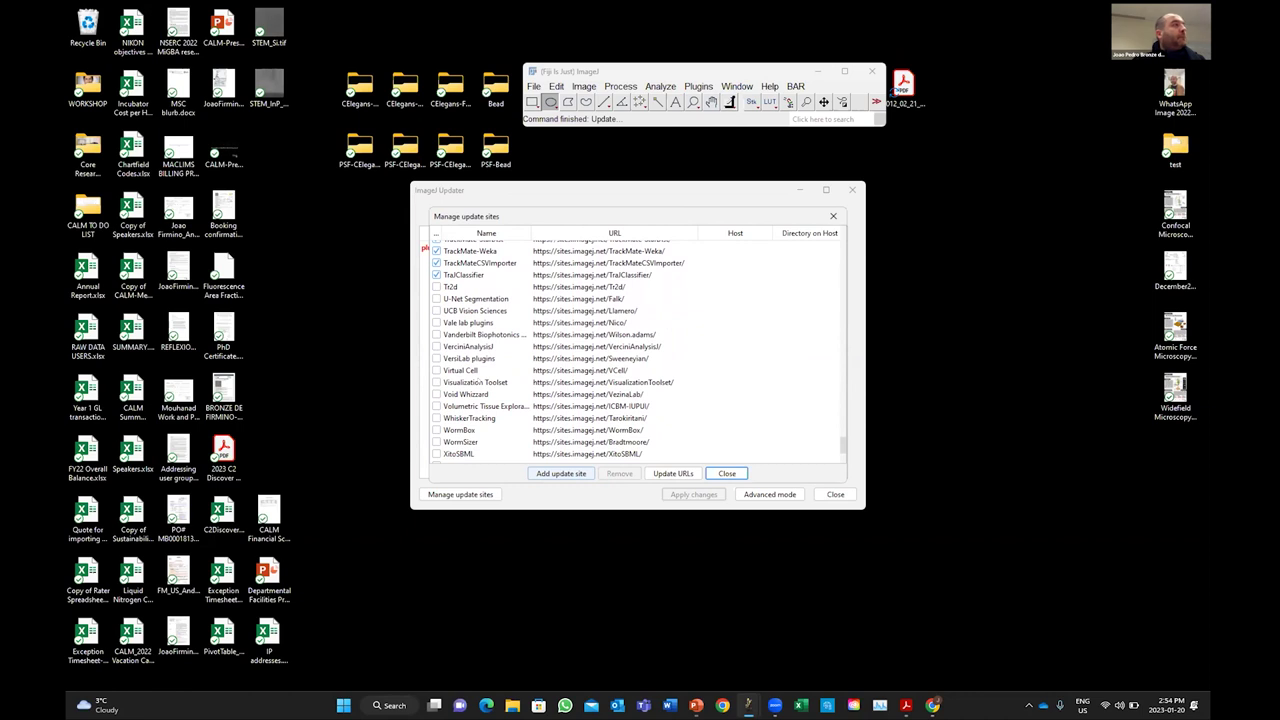
- Review the update sites again from the end of the list back up to the ilastik and IJPB-plugins area, and close the list
scroll(480, 382, "up", 3)
scroll(480, 379, "up", 5)
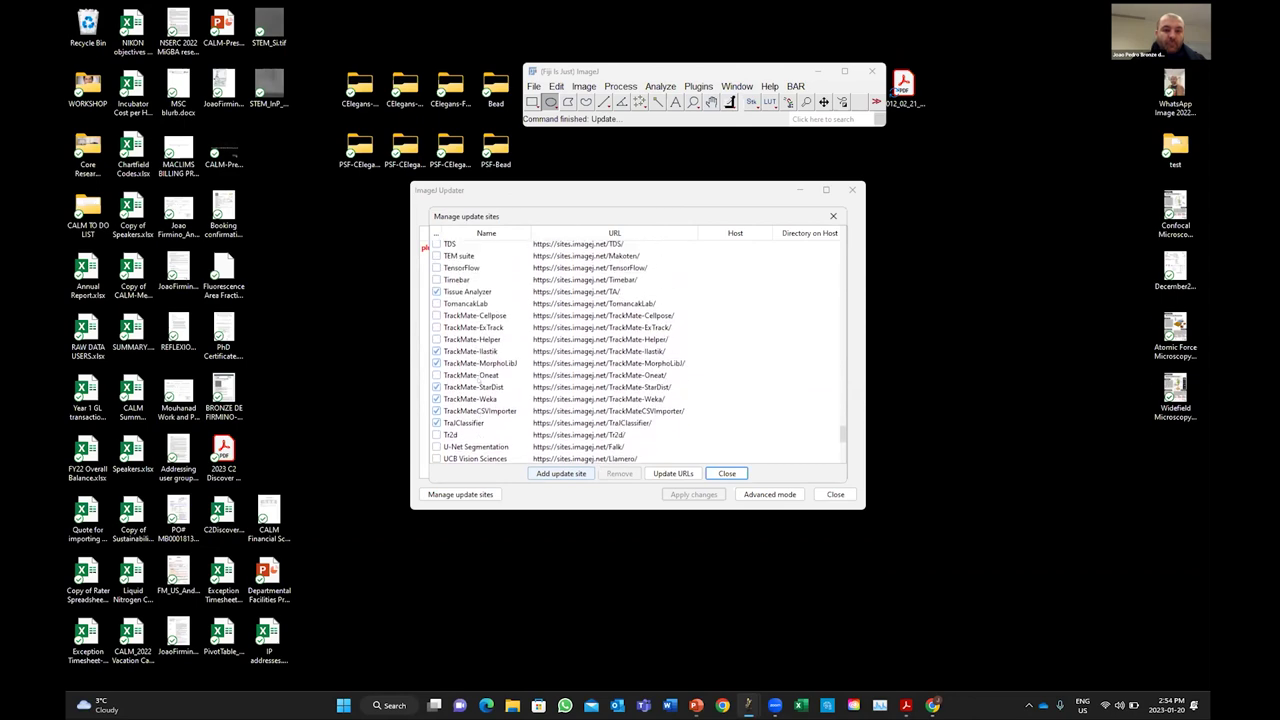
scroll(479, 381, "up", 15)
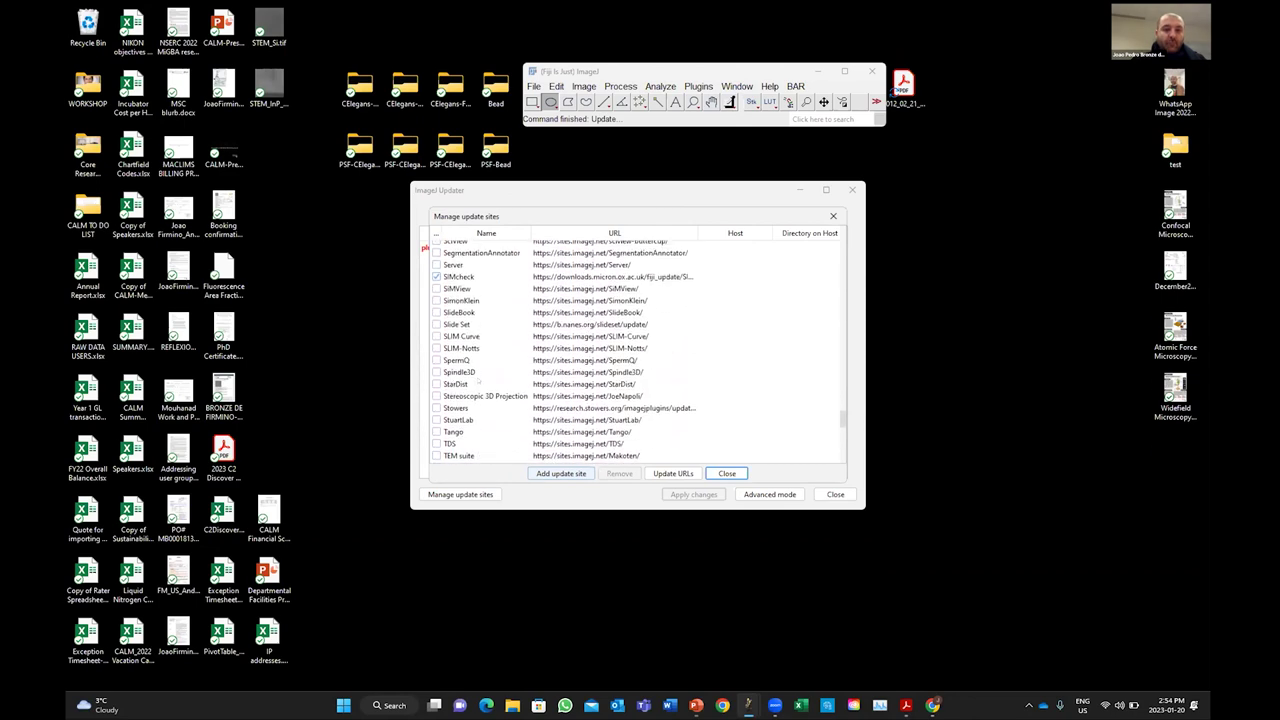
scroll(478, 380, "up", 7)
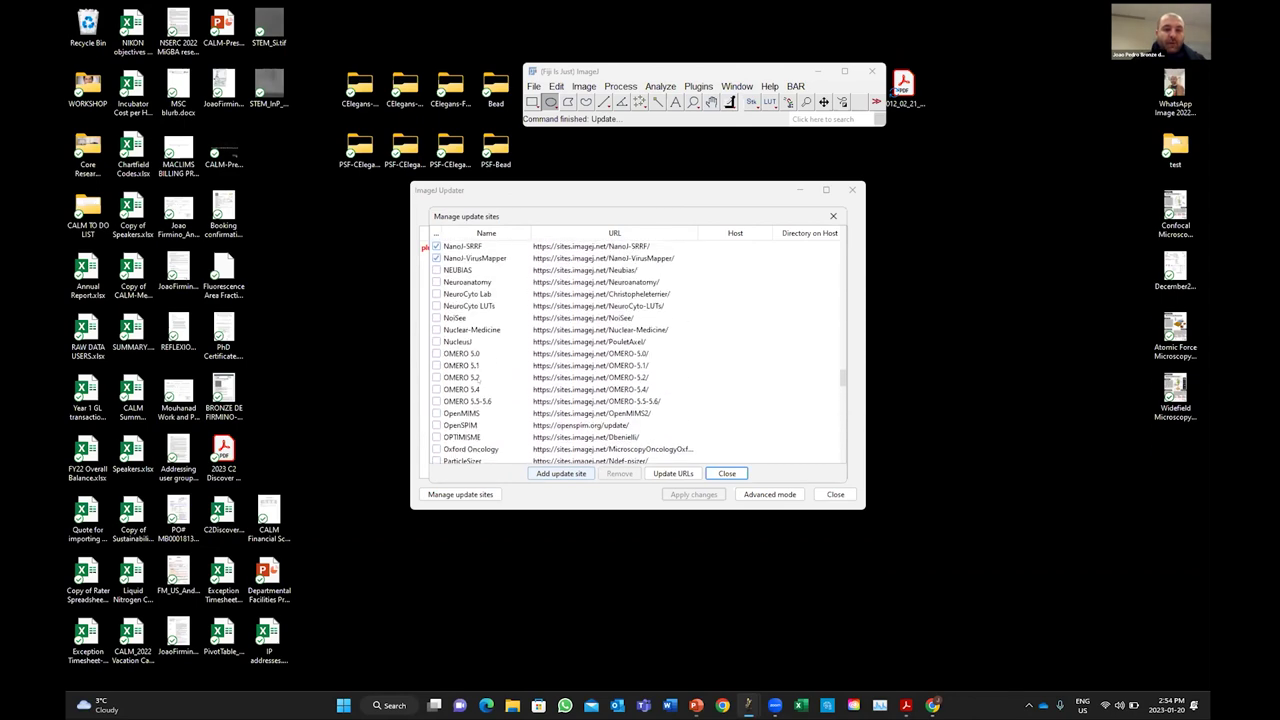
scroll(478, 380, "up", 5)
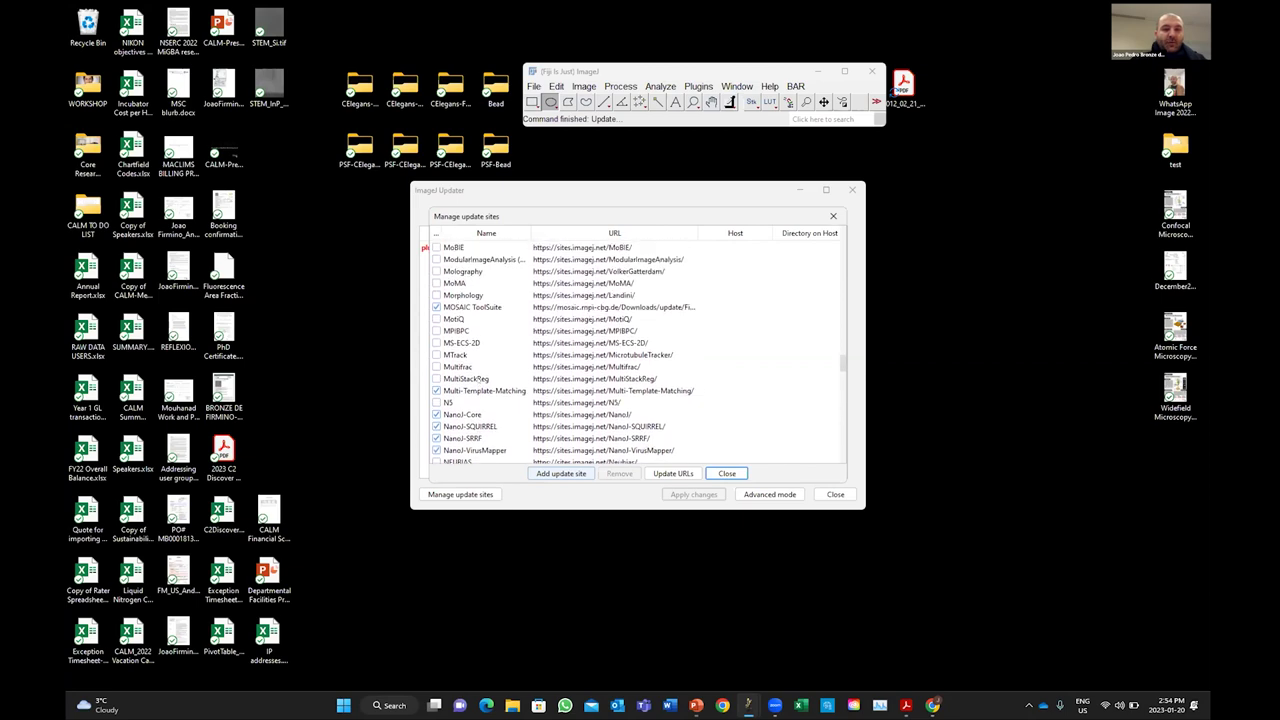
scroll(478, 381, "up", 10)
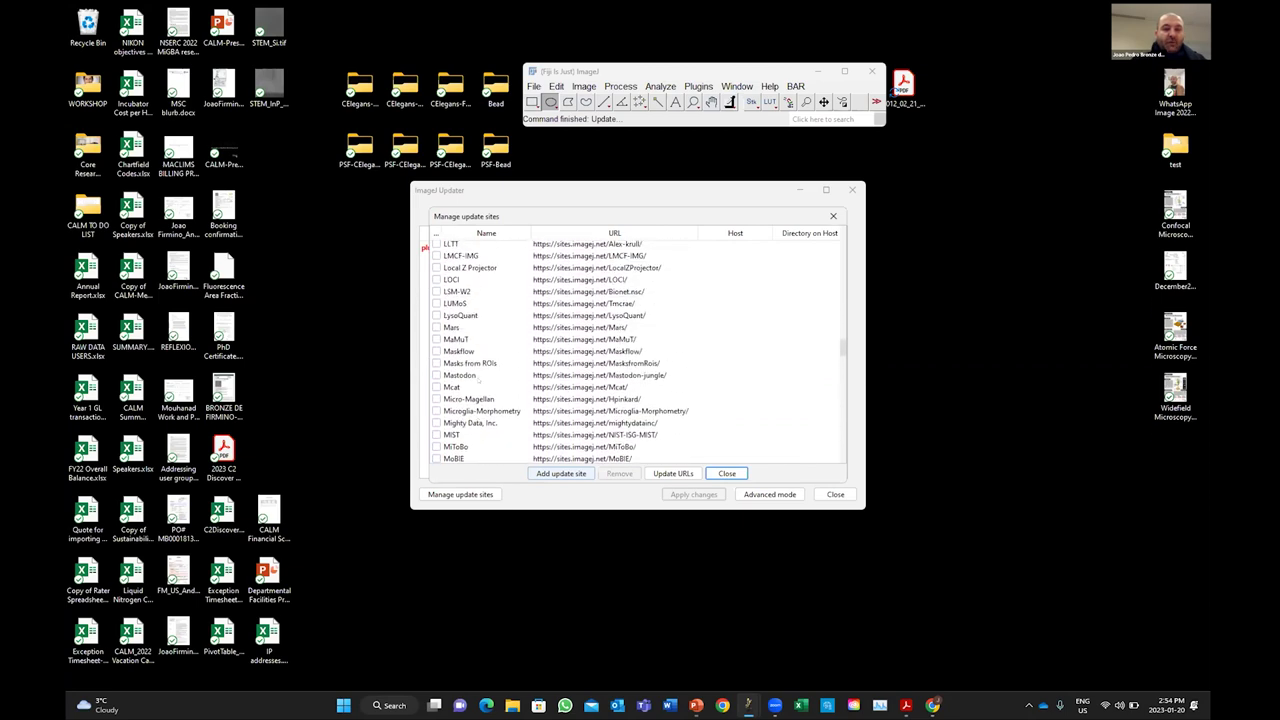
scroll(479, 381, "up", 6)
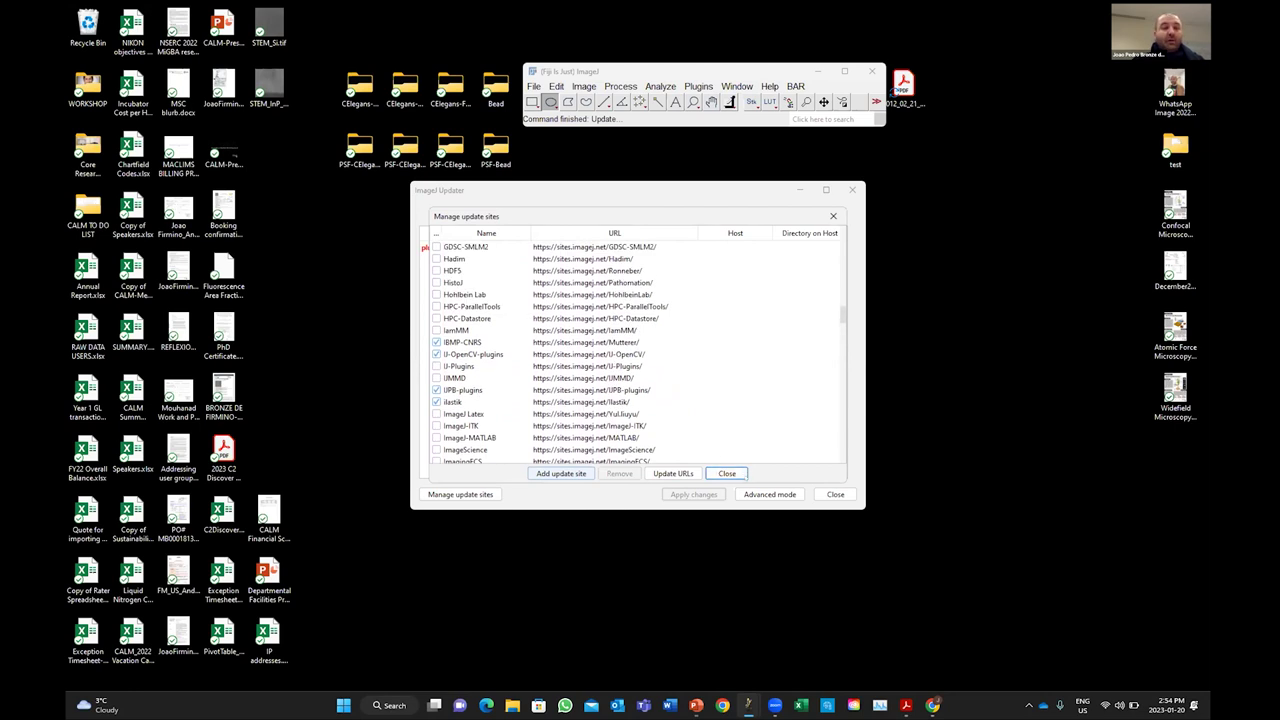
left_click(727, 474)
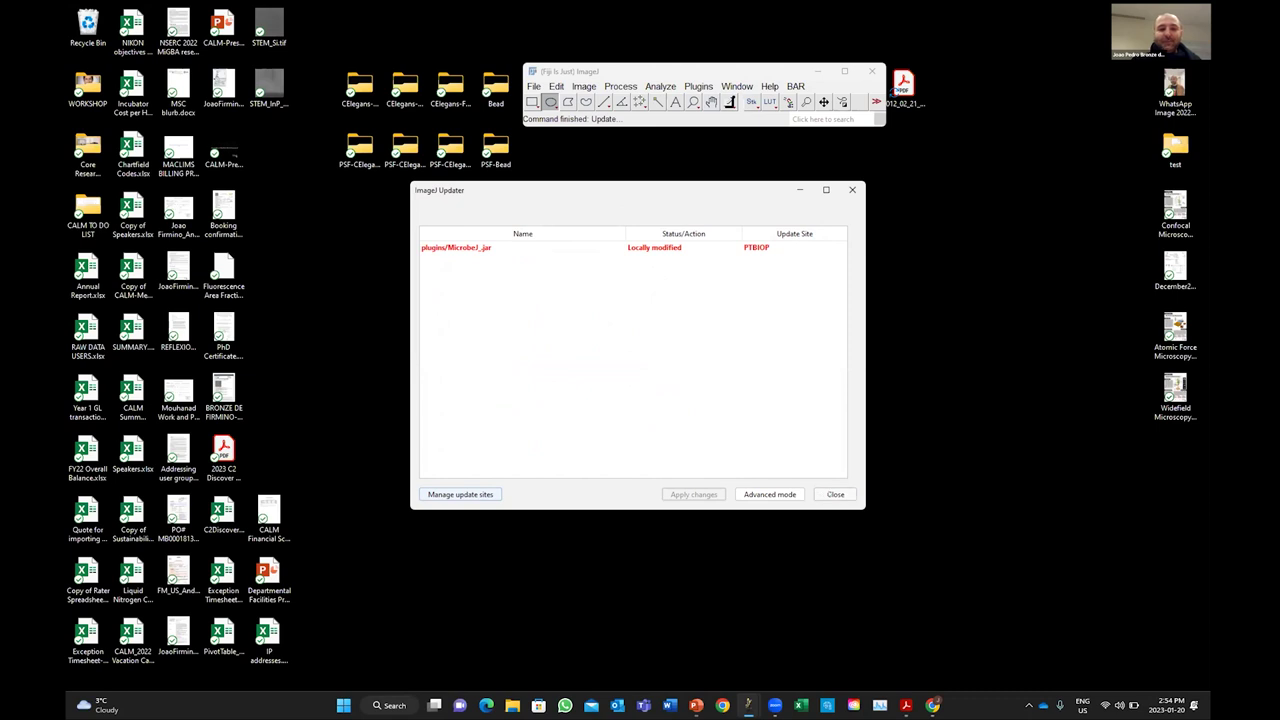
- Reopen the update sites list and examine which sites are enabled, from the BAR and Bio-Formats entries down past the NanoJ ones
mouse_move(748, 705)
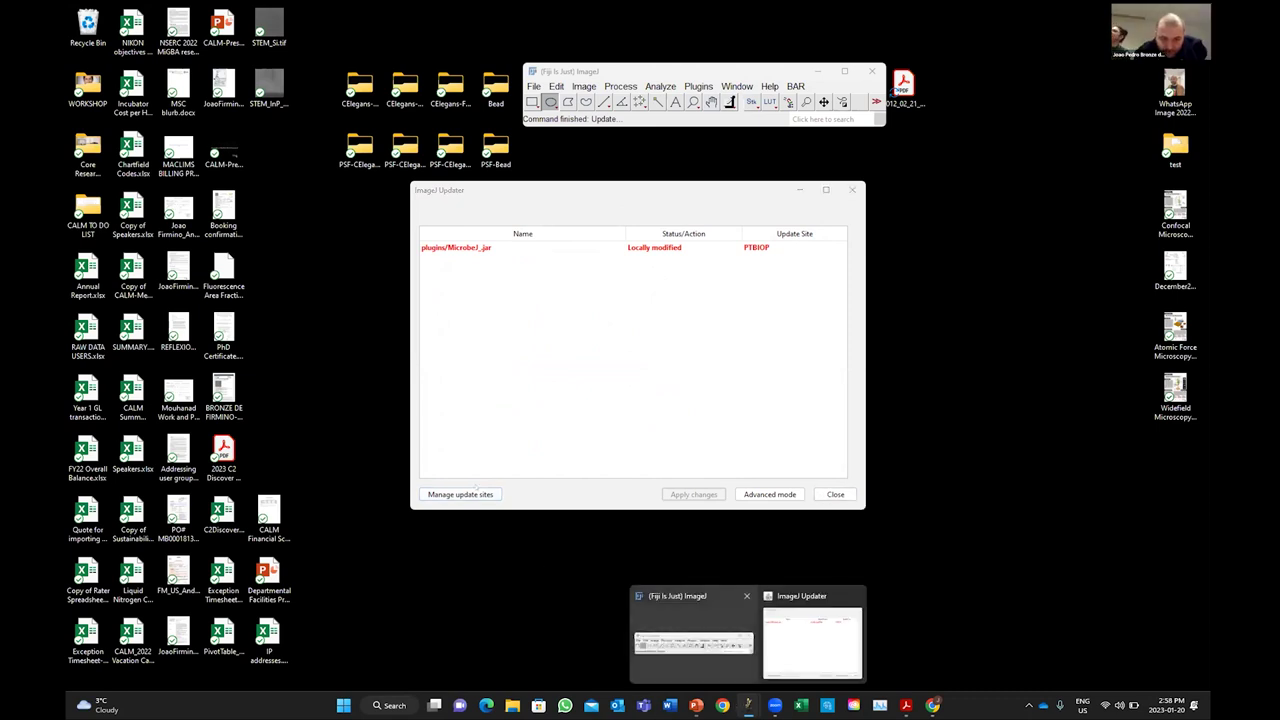
left_click(462, 494)
scroll(716, 369, "down", 2)
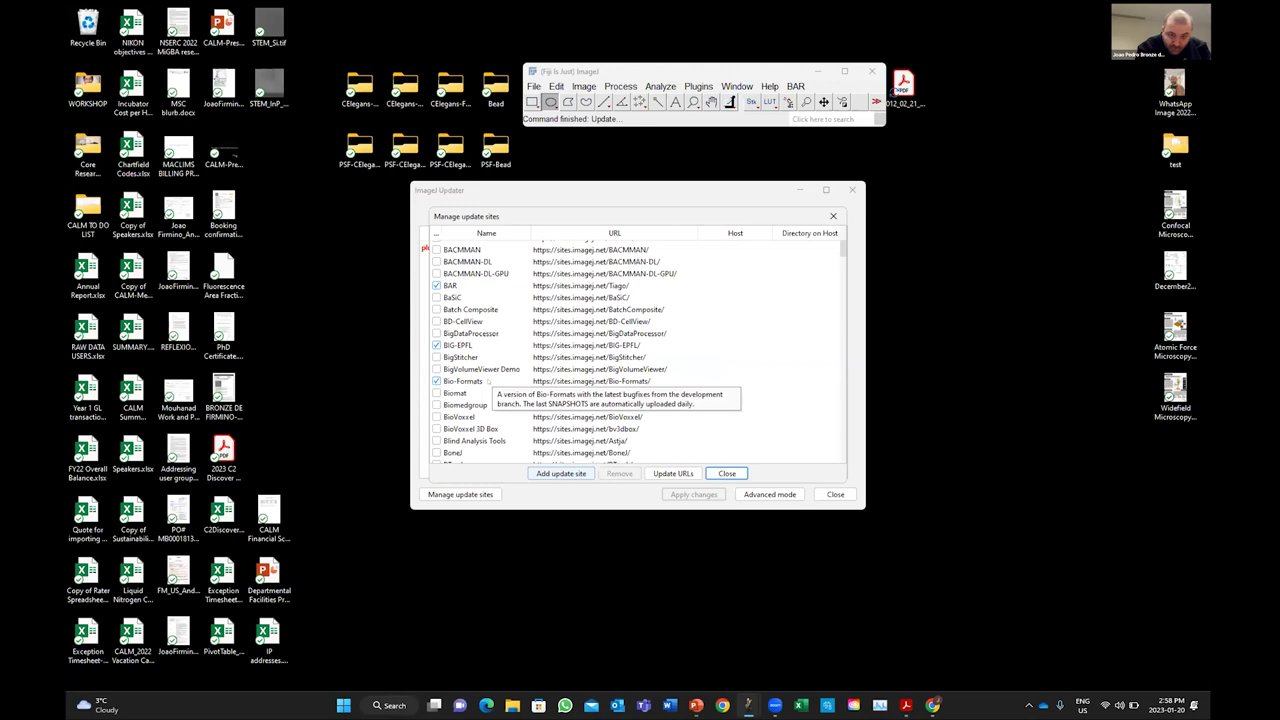
scroll(489, 383, "down", 4)
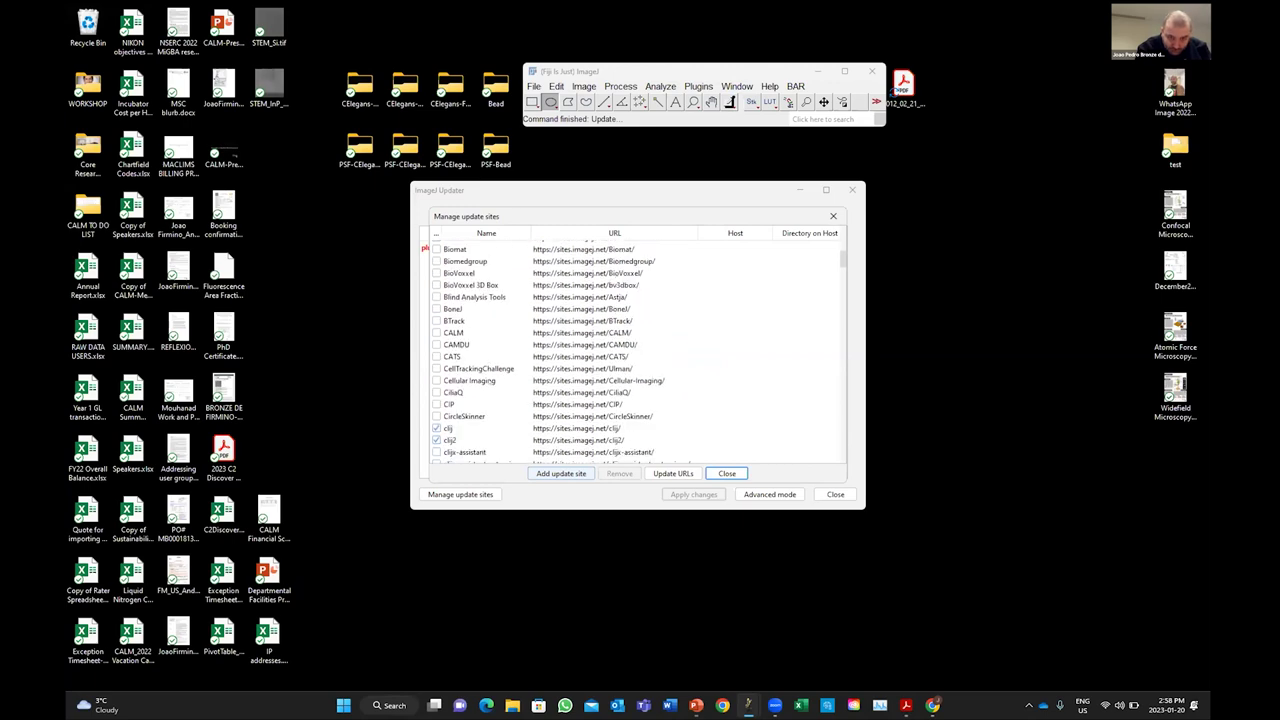
scroll(489, 383, "down", 14)
scroll(489, 381, "down", 5)
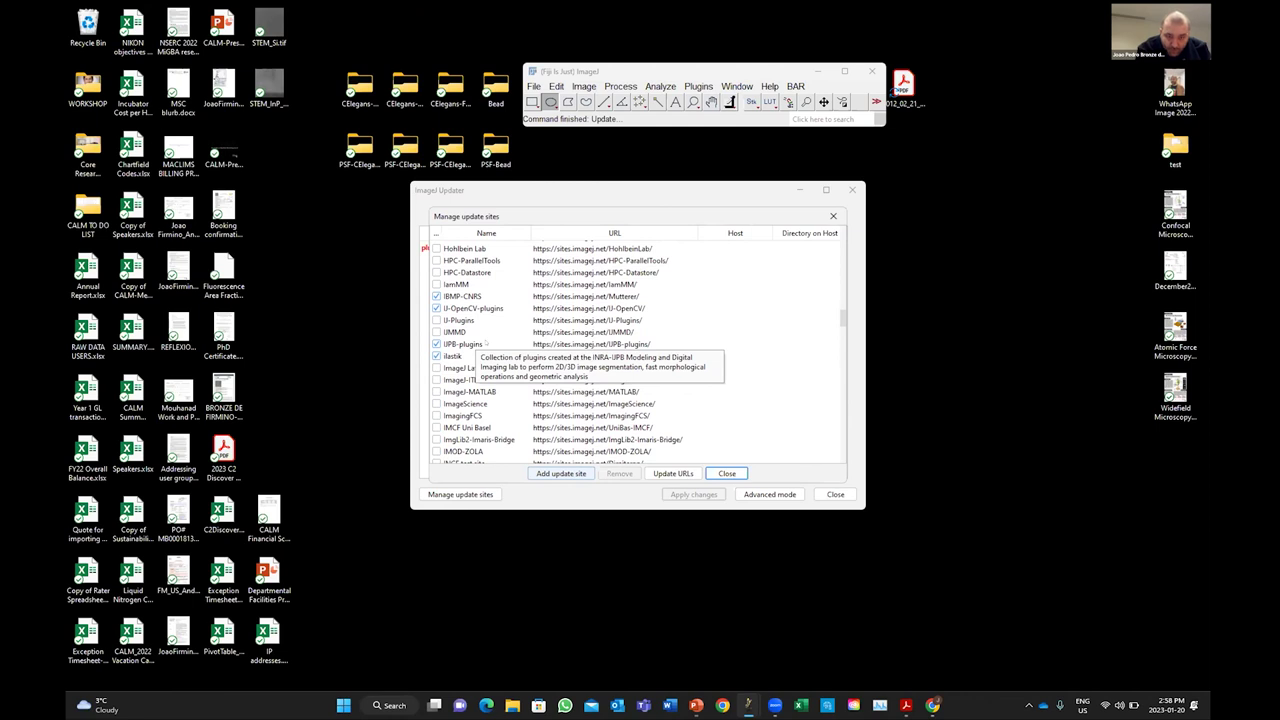
scroll(486, 343, "down", 10)
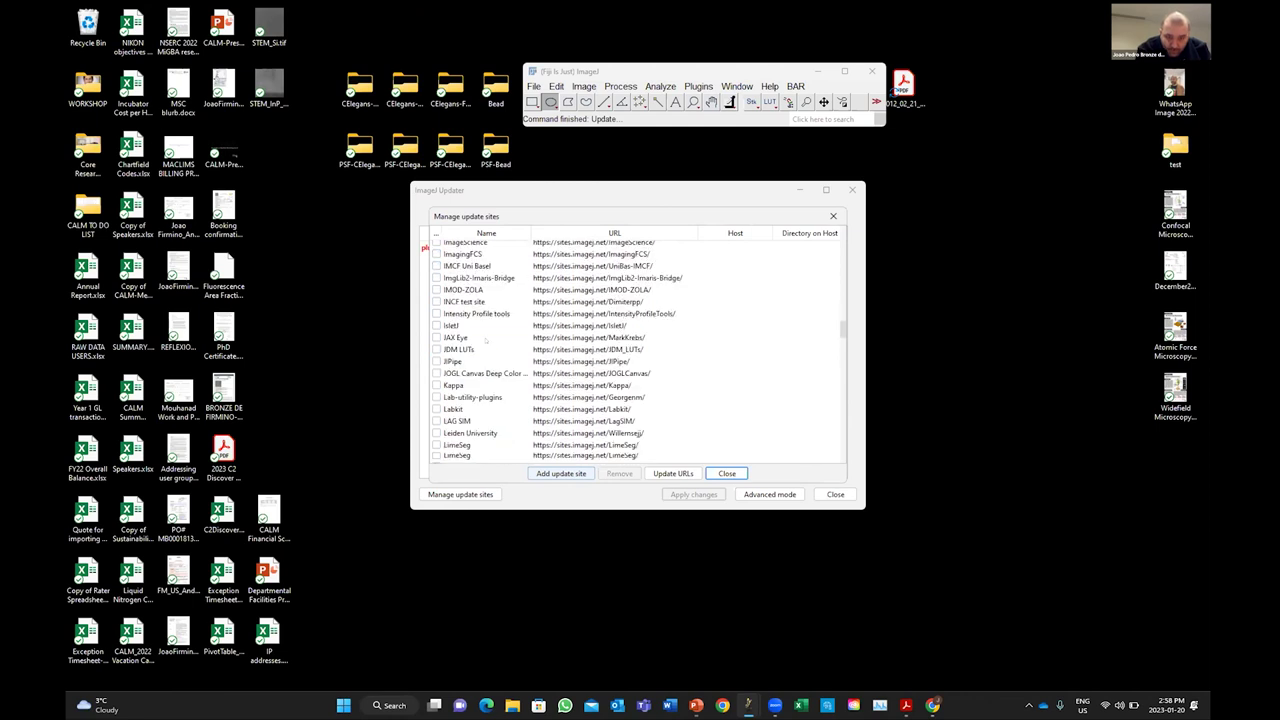
scroll(486, 343, "up", 4)
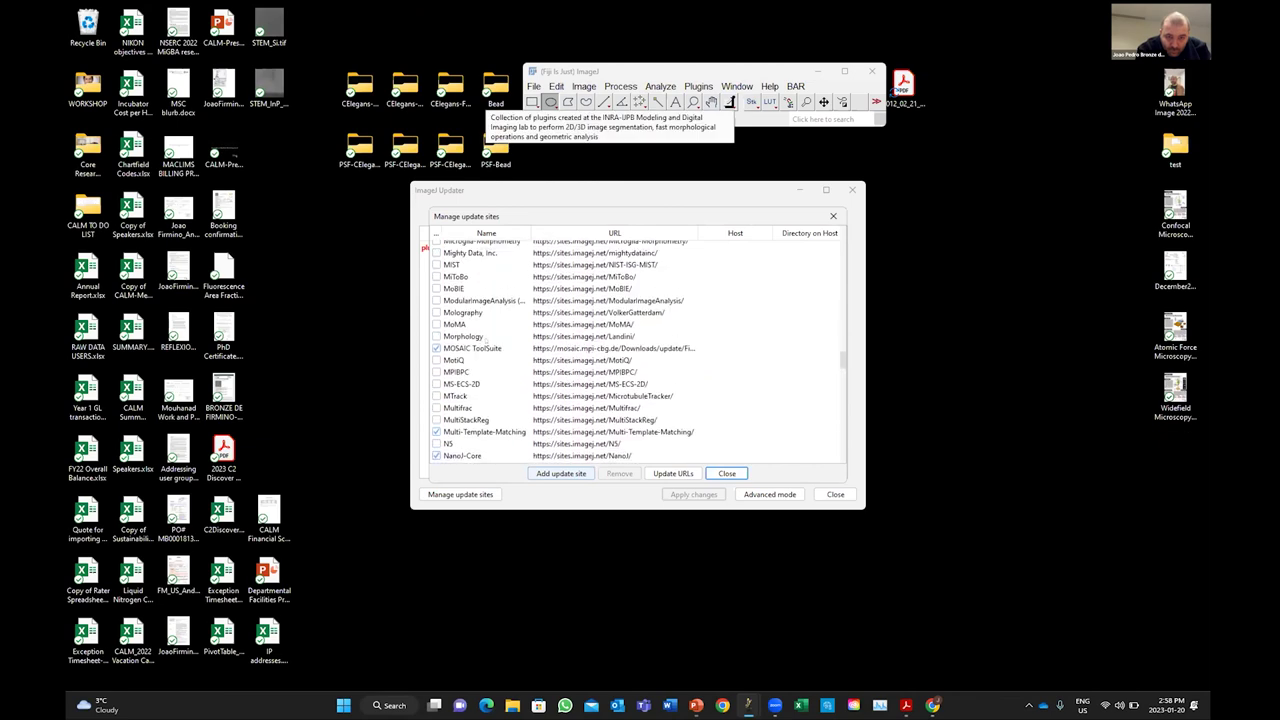
scroll(486, 343, "down", 5)
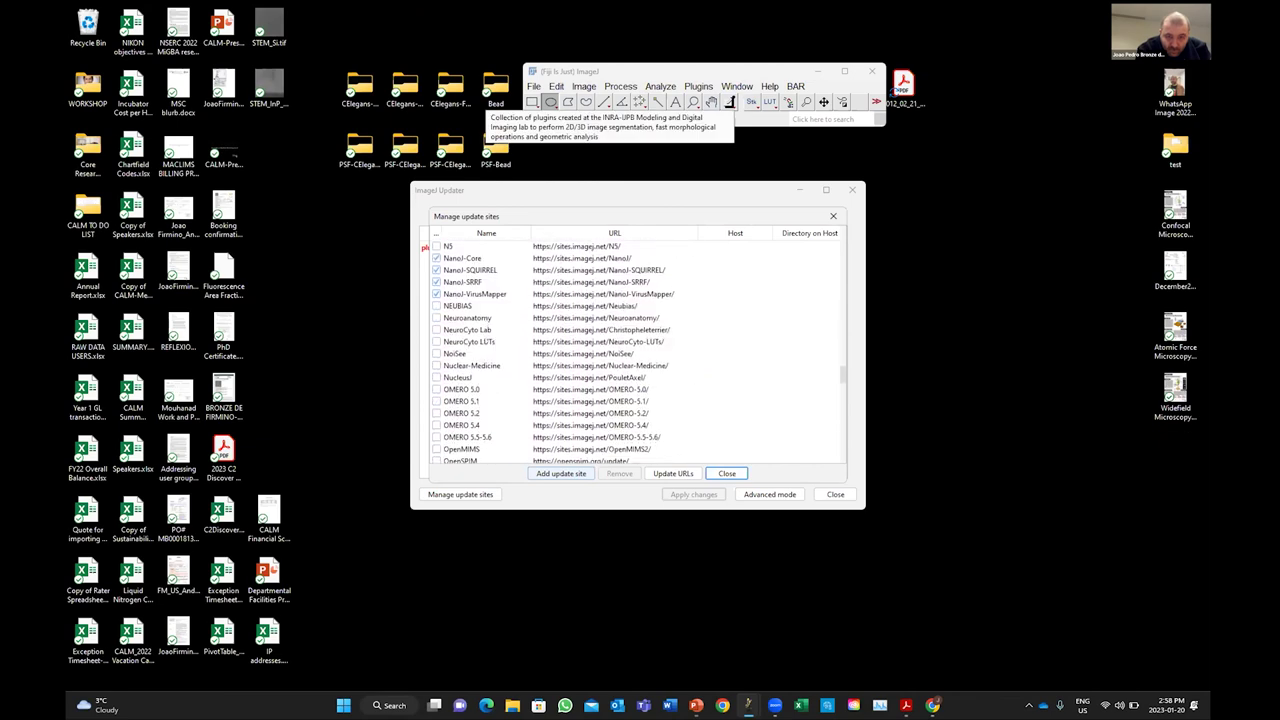
scroll(486, 343, "down", 4)
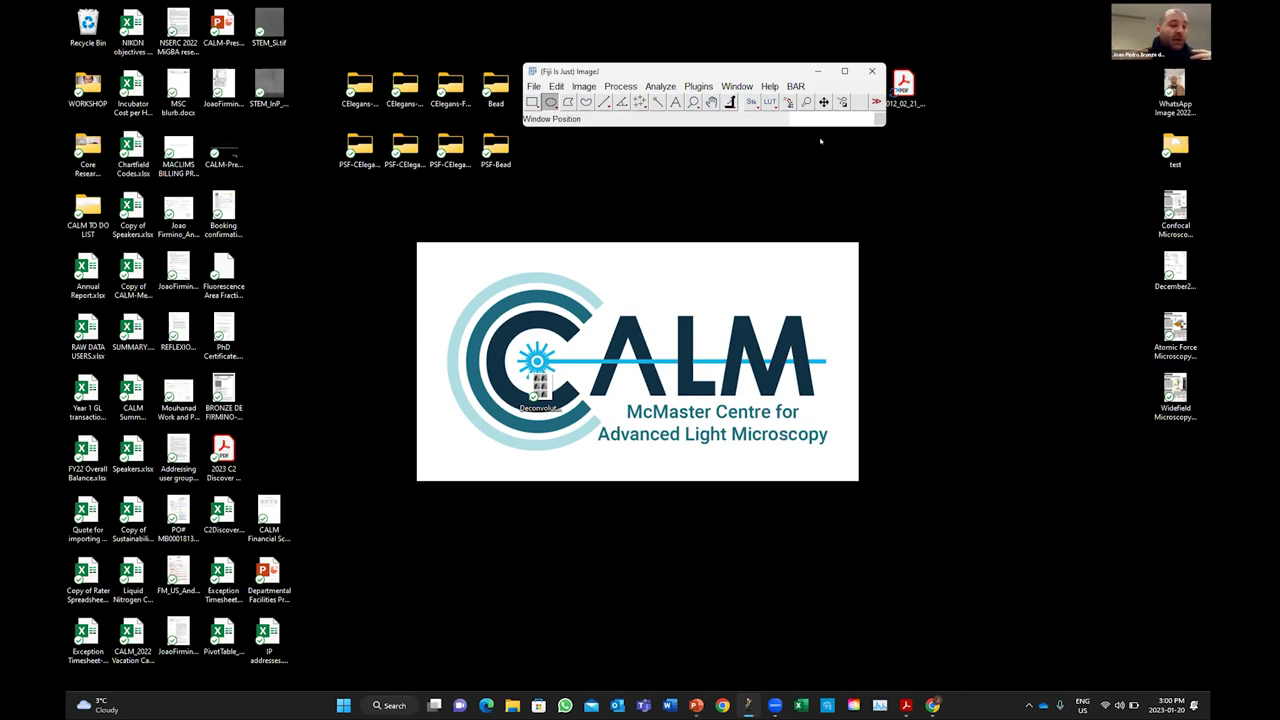
- Search the commands for "deconv", run DeconvolutionLab2 Launch, and bring the Console window to the front
type("deco")
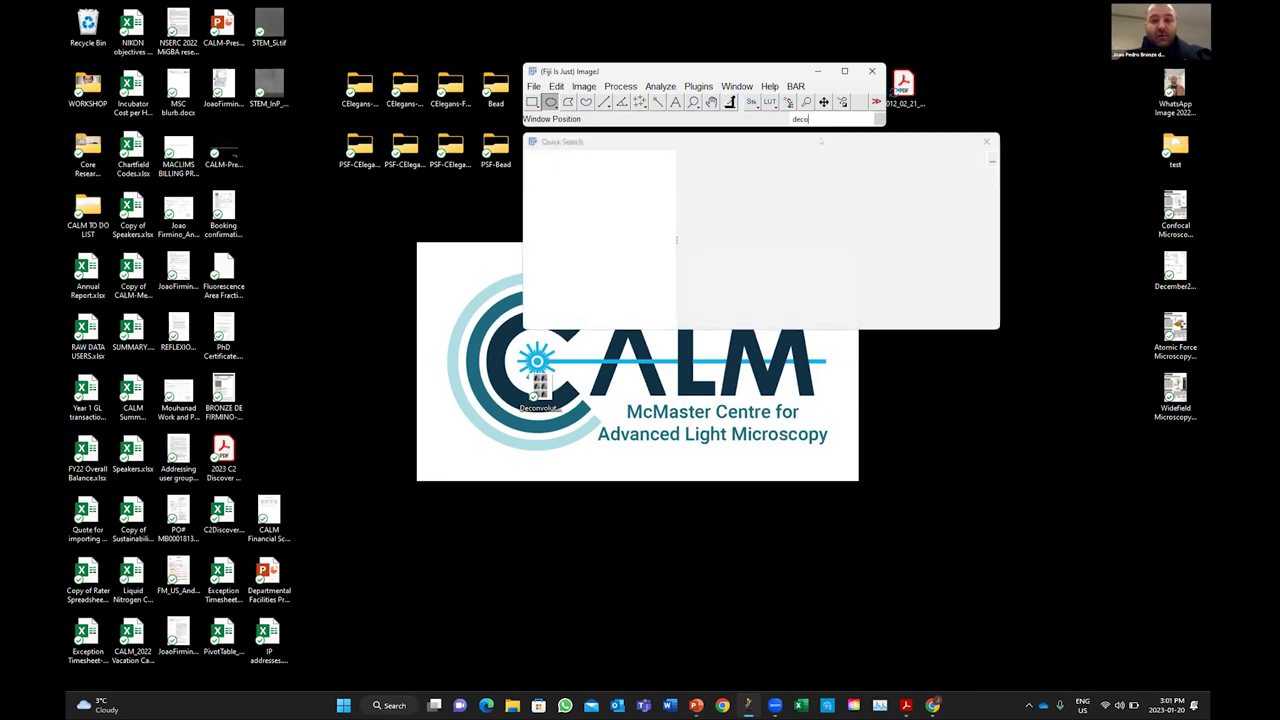
type("nv")
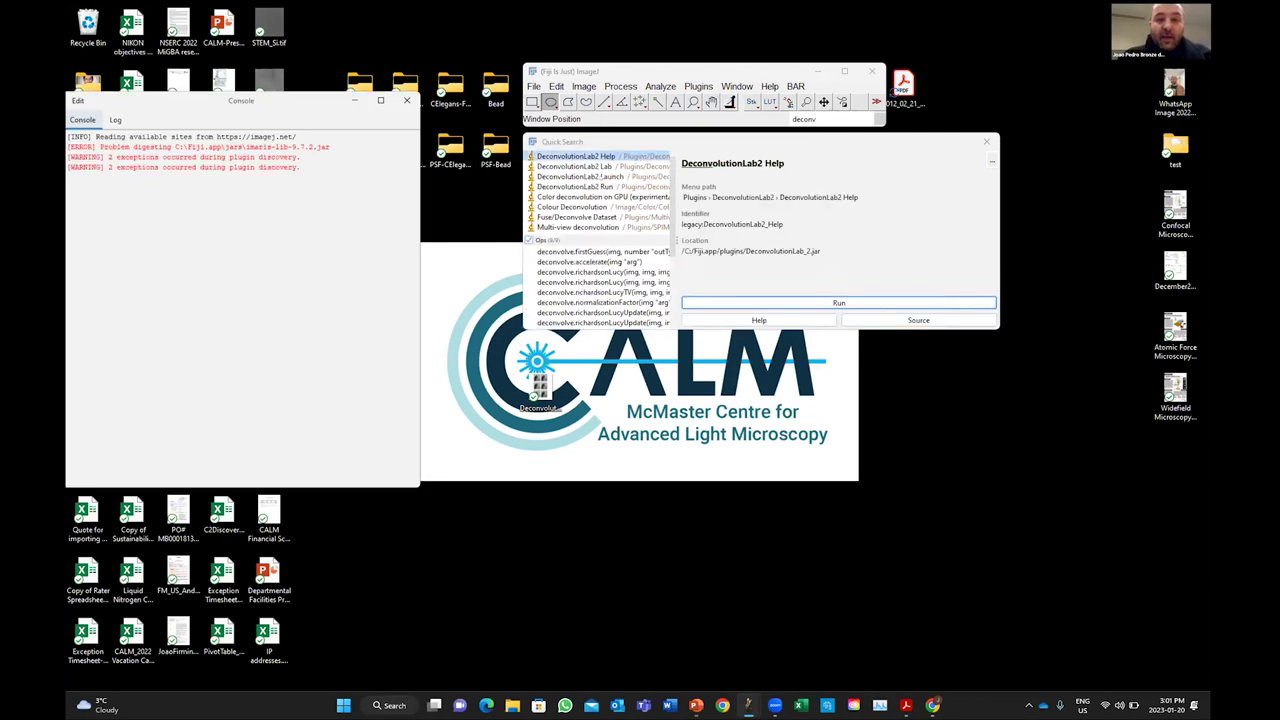
left_click(591, 176)
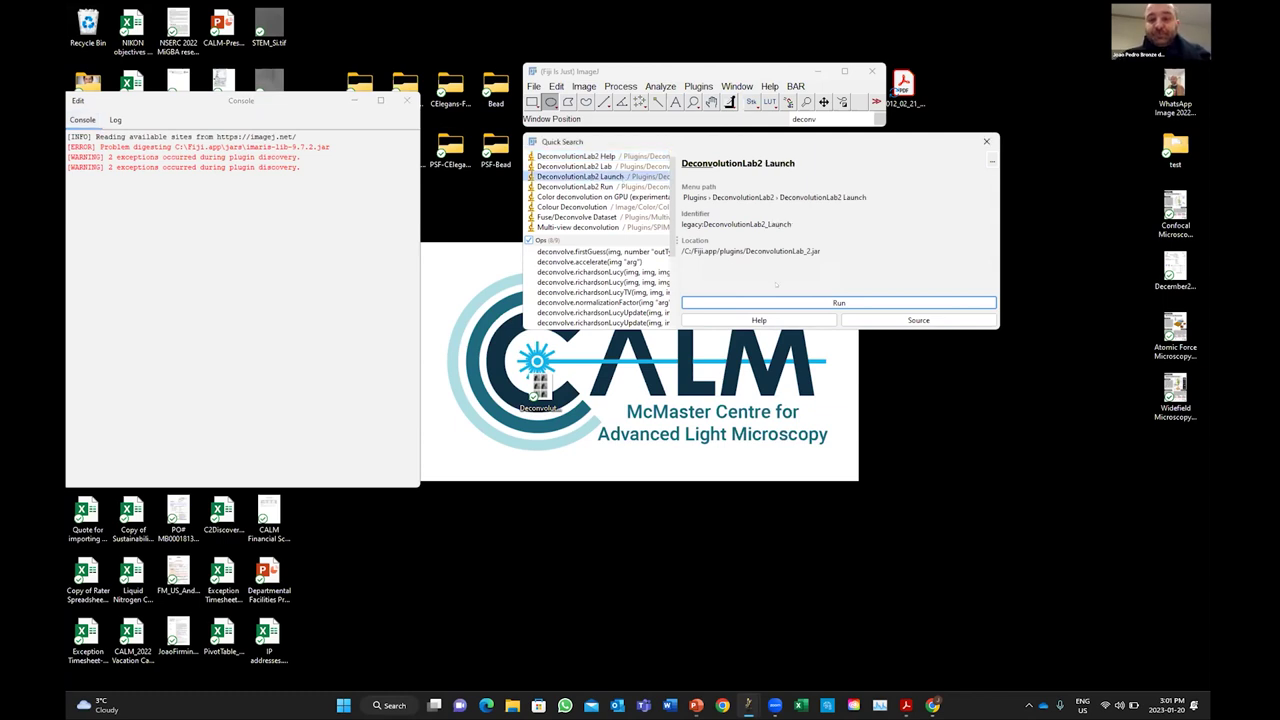
left_click(790, 303)
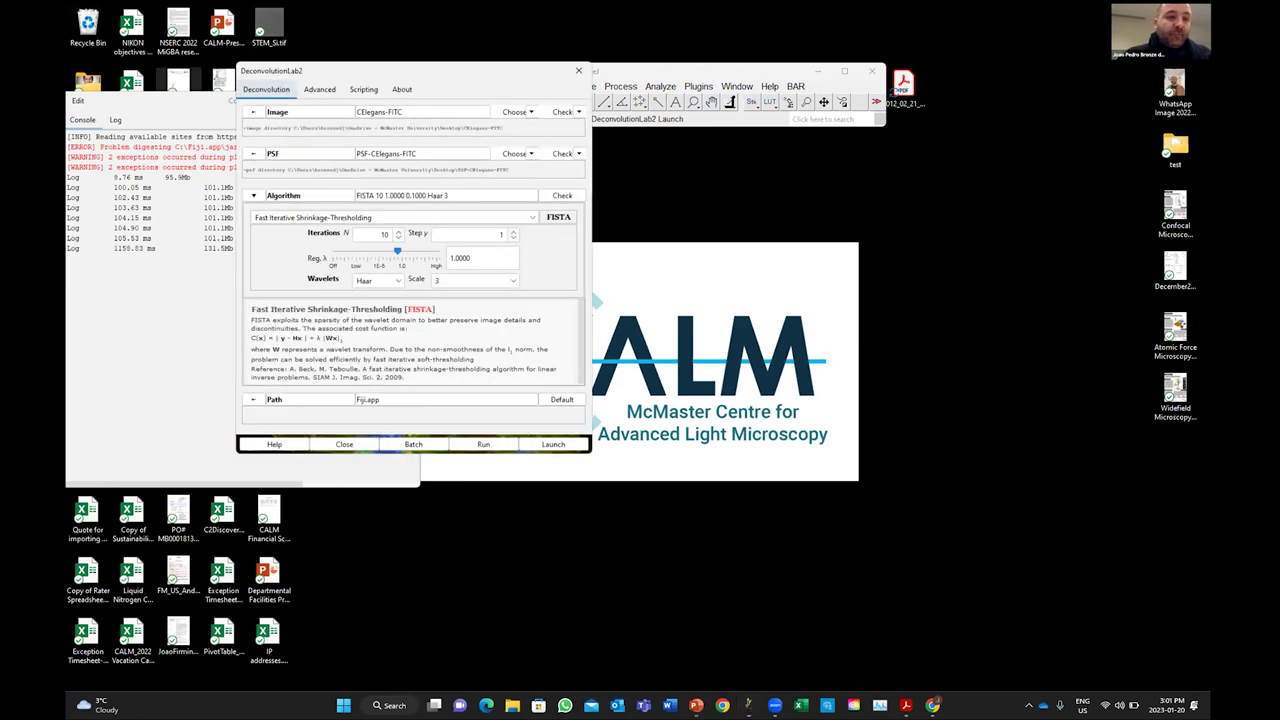
left_click(185, 100)
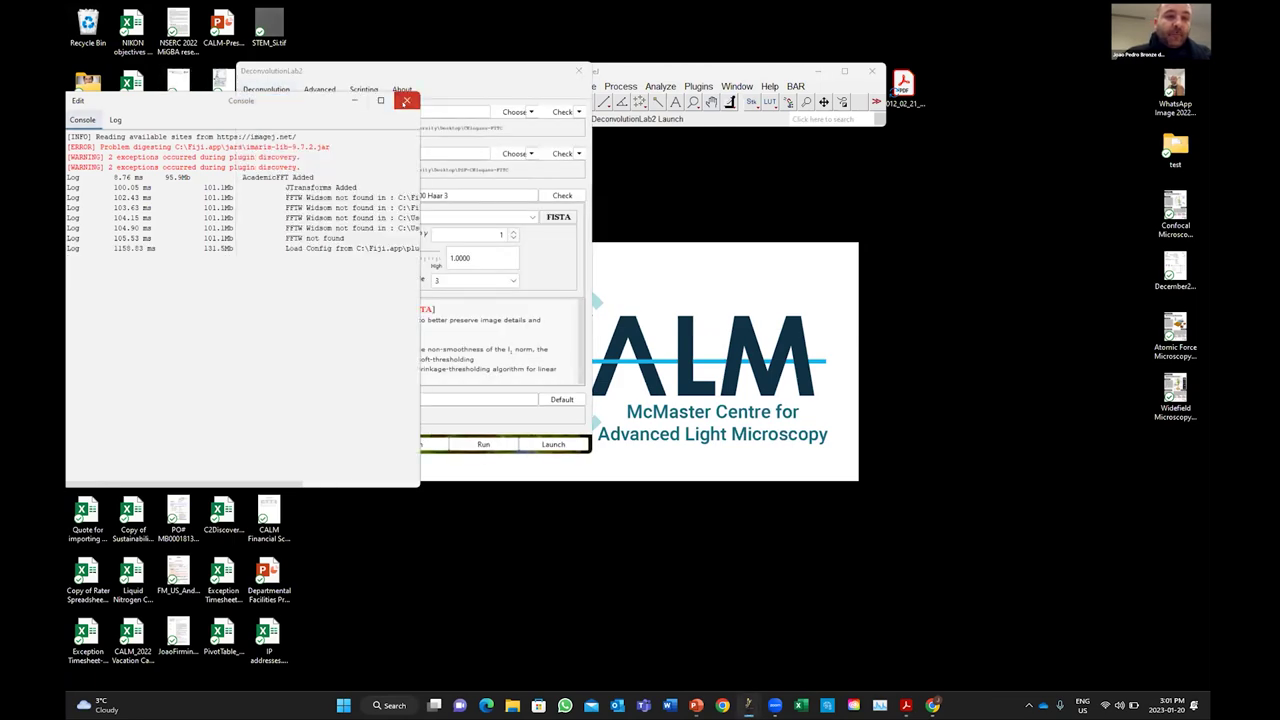
- Close the Console, move the DeconvolutionLab2 window clear of the main Fiji window, and dismiss the message about no open images
left_click(406, 101)
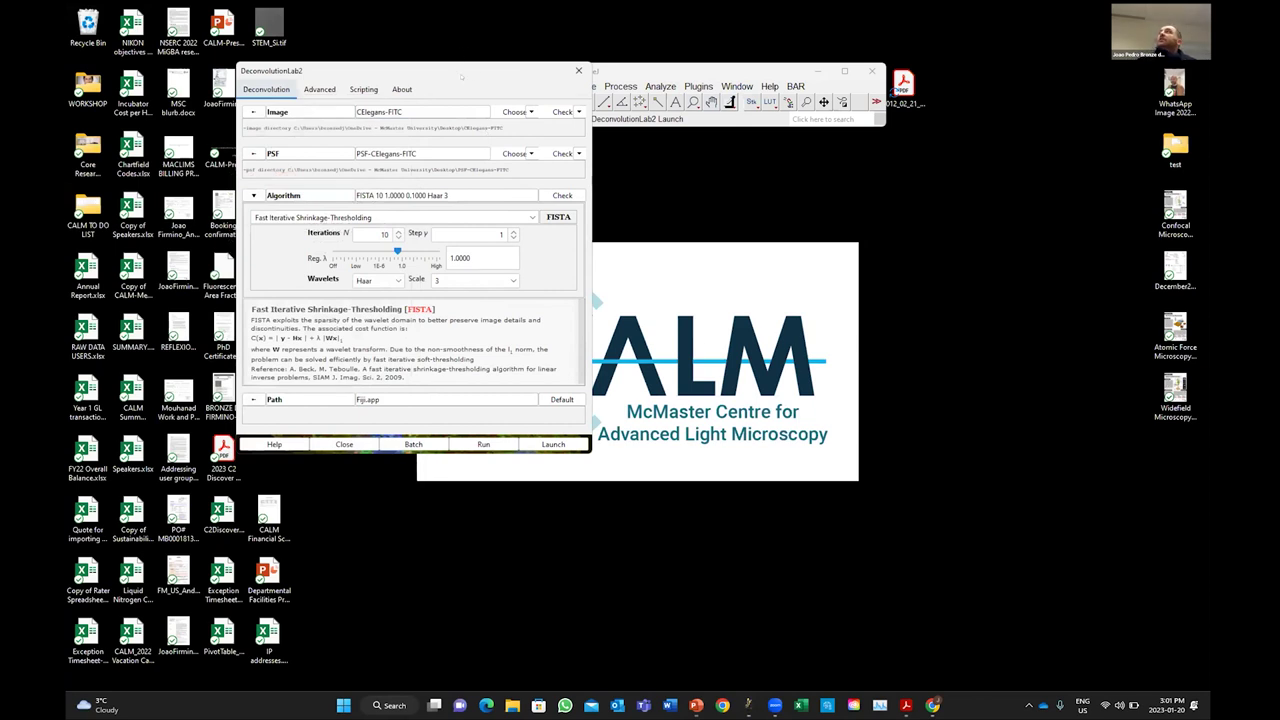
left_click_drag(463, 72, 914, 171)
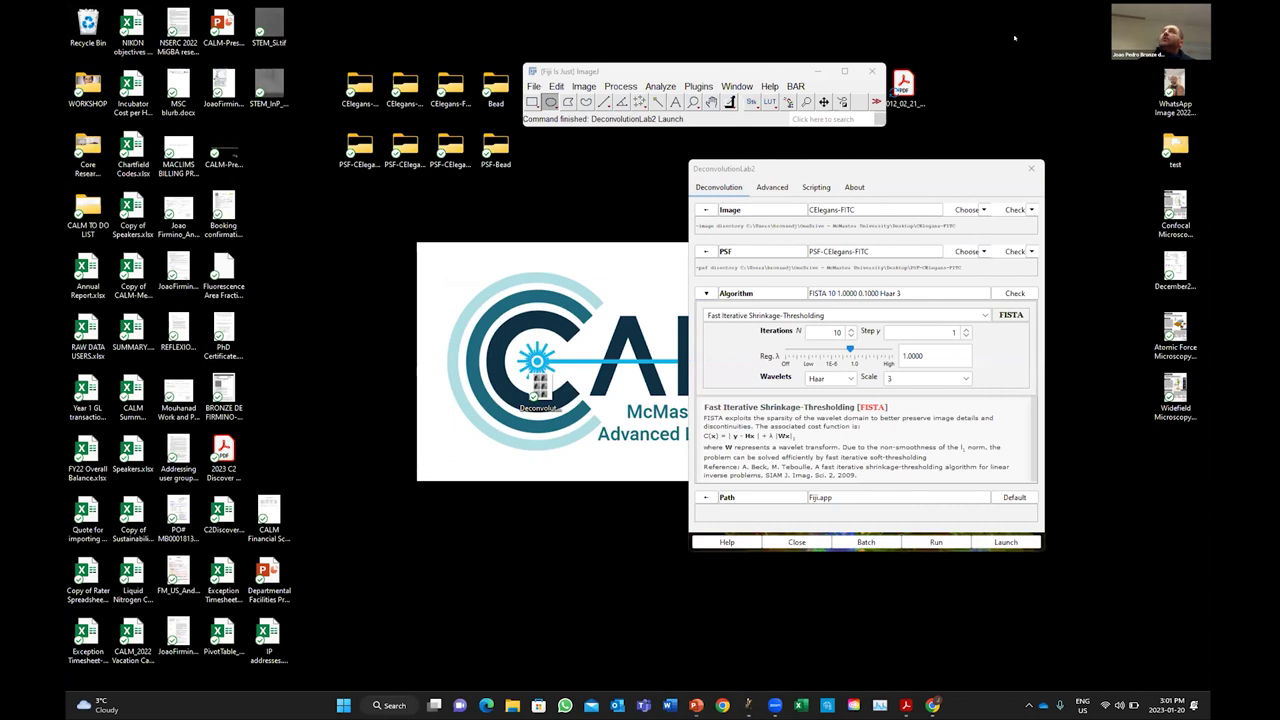
left_click(650, 71)
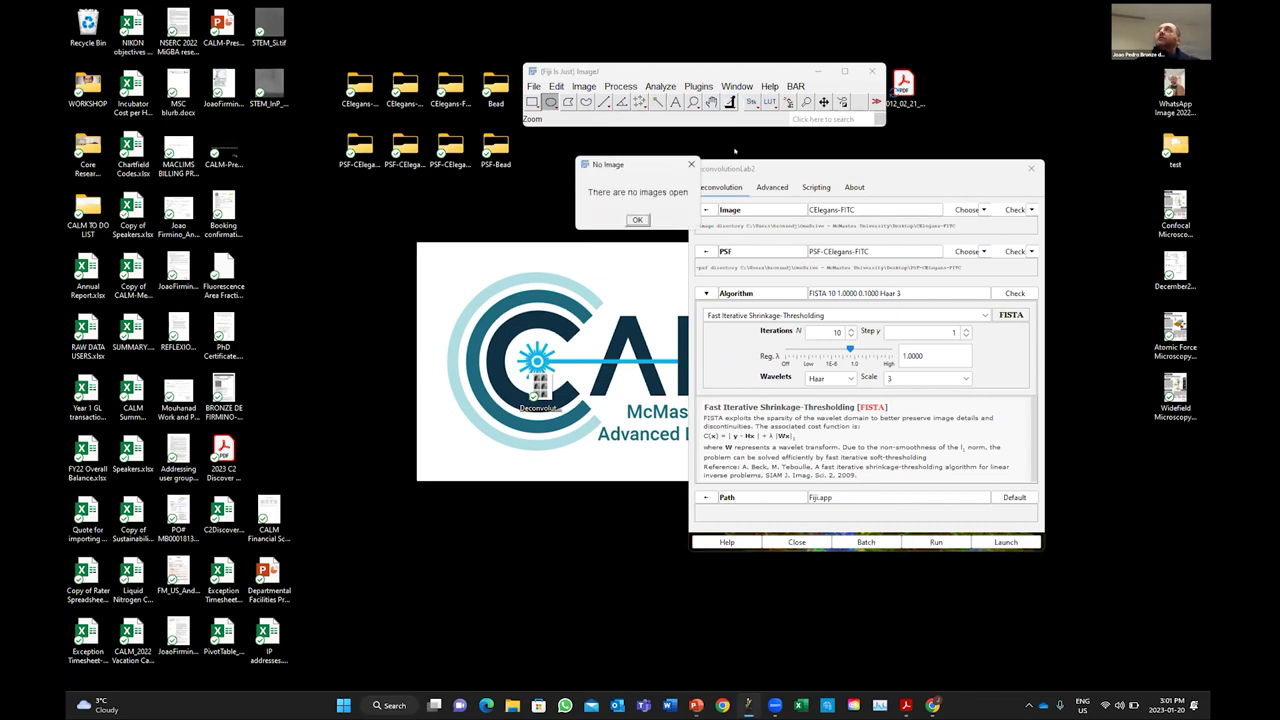
left_click(691, 164)
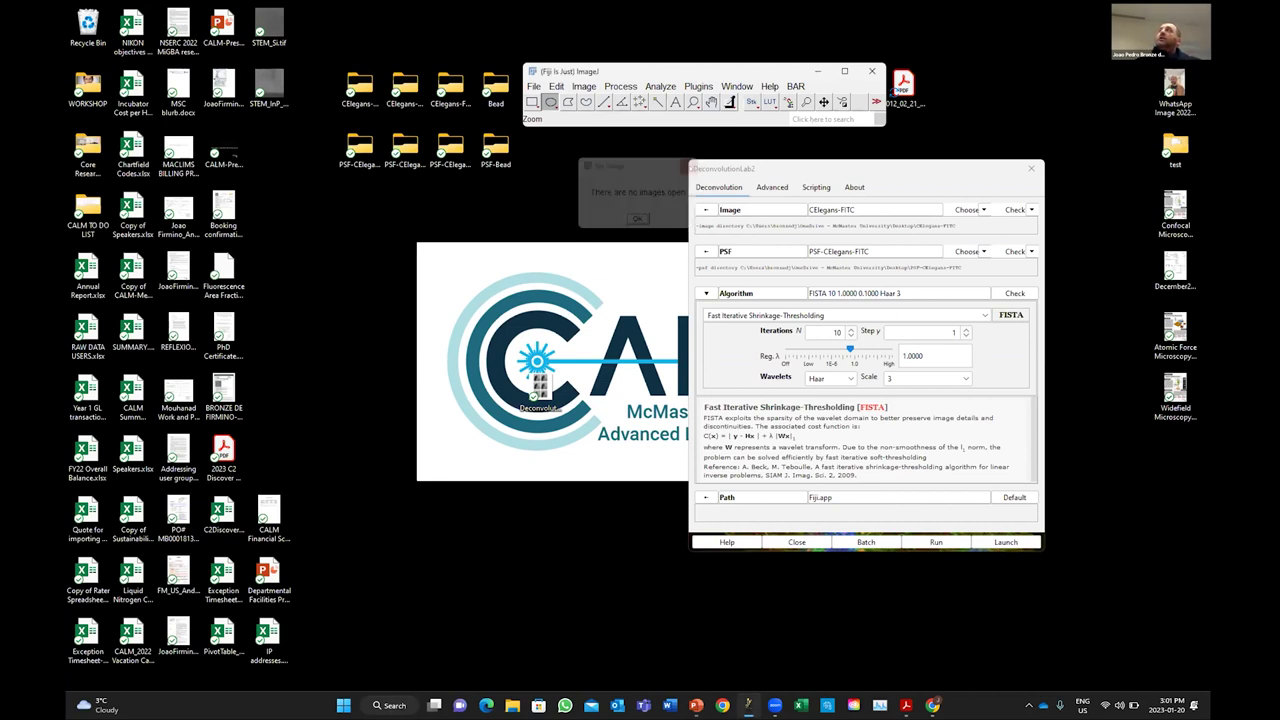
- Search the Fiji commands for "decon"
left_click(820, 119)
type("de")
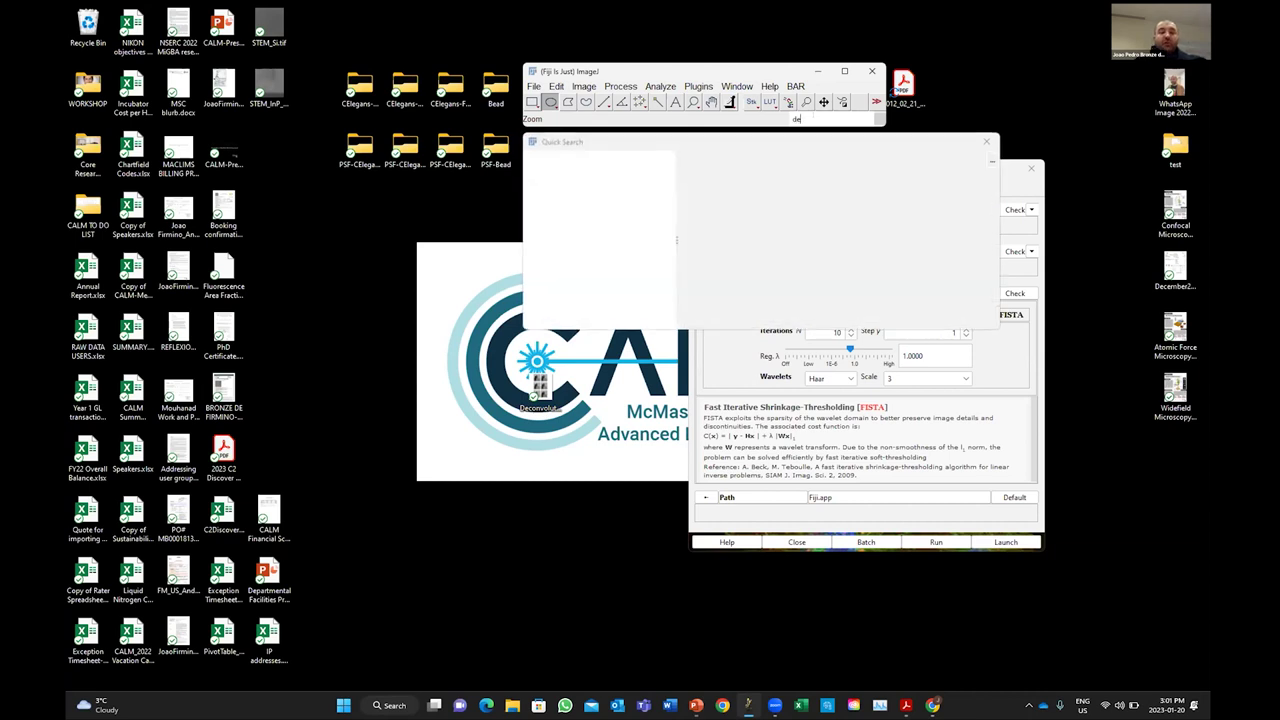
type("con")
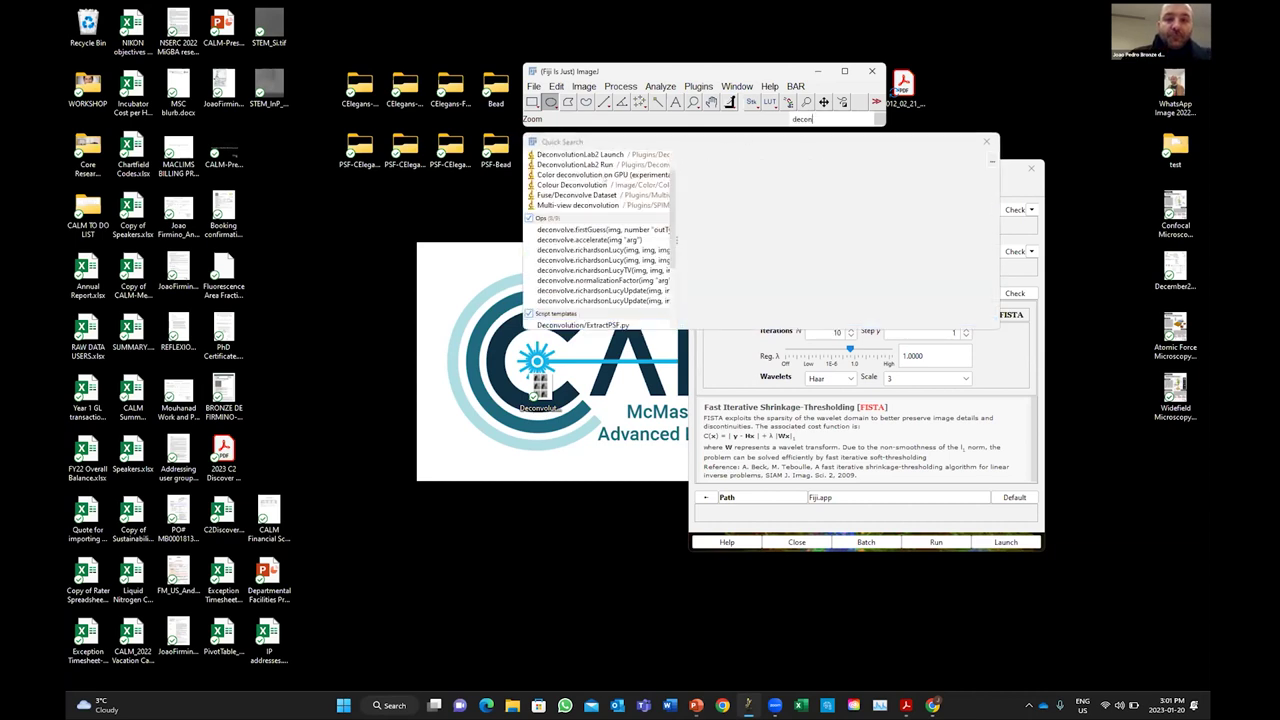
- Switch to the browser and review the DeconvolutionLab2 web page down to its download and installation instructions
key("alt+Tab")
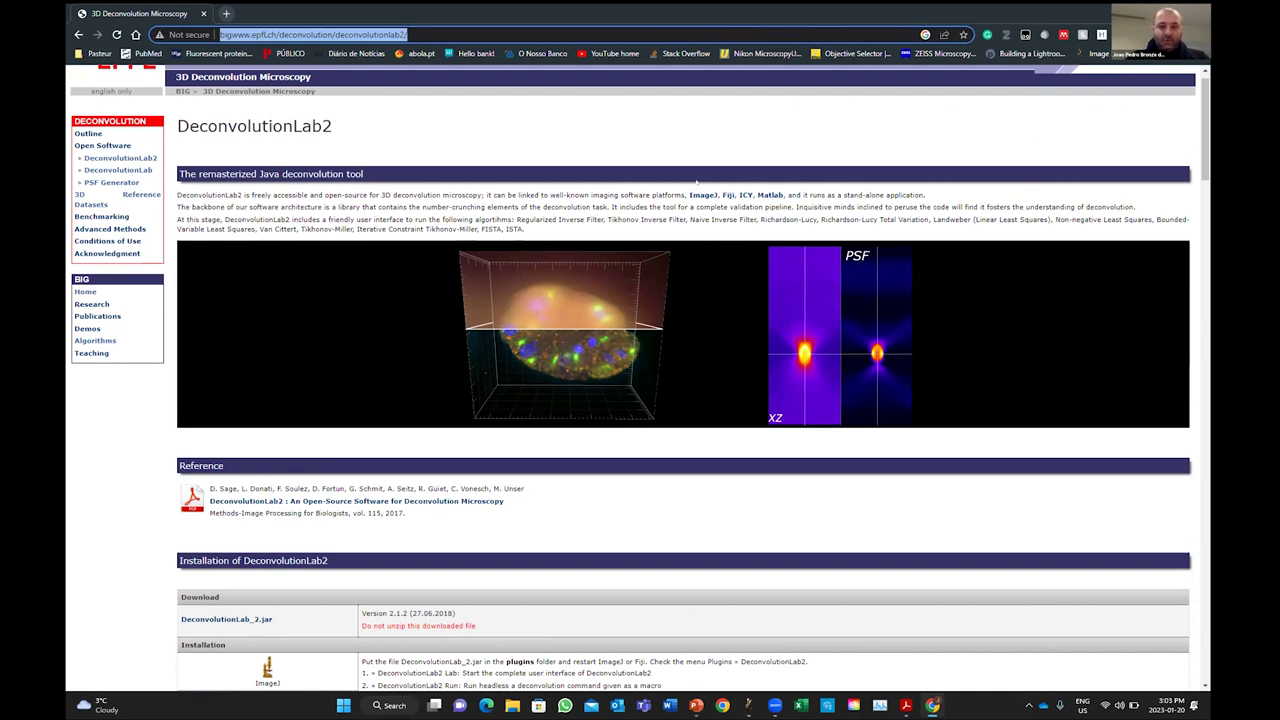
left_click(696, 181)
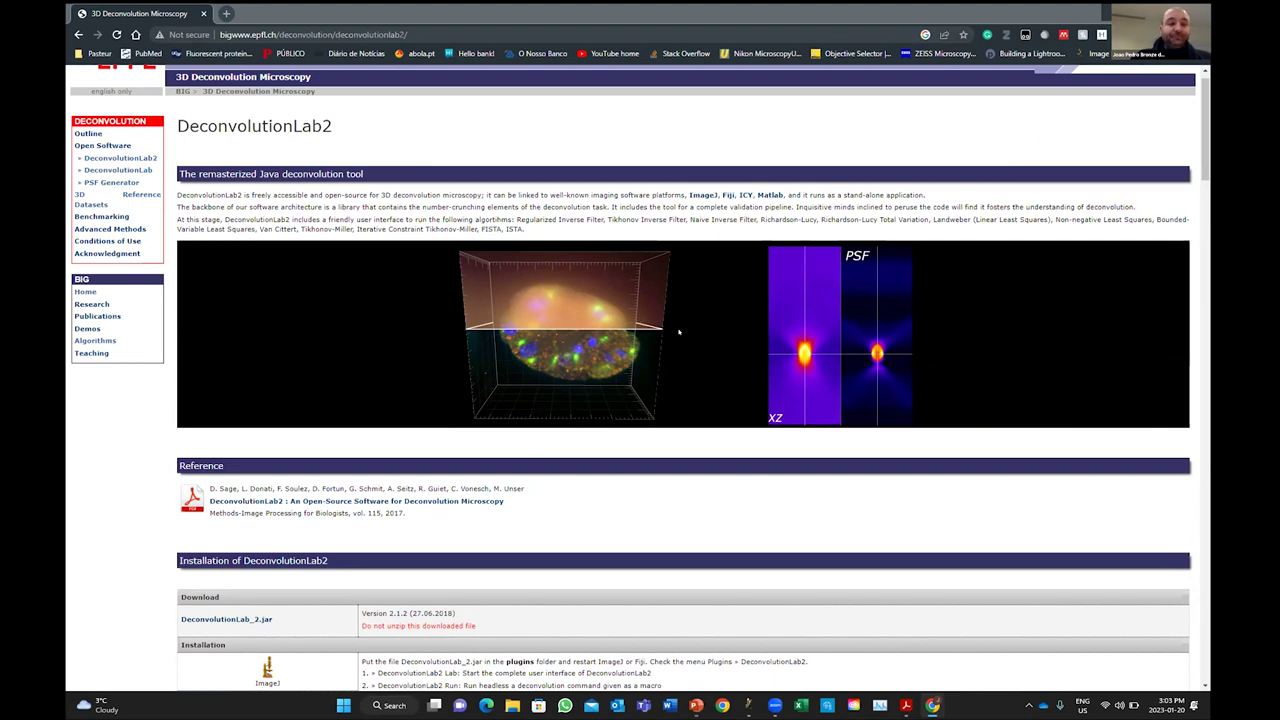
scroll(463, 210, "down", 2)
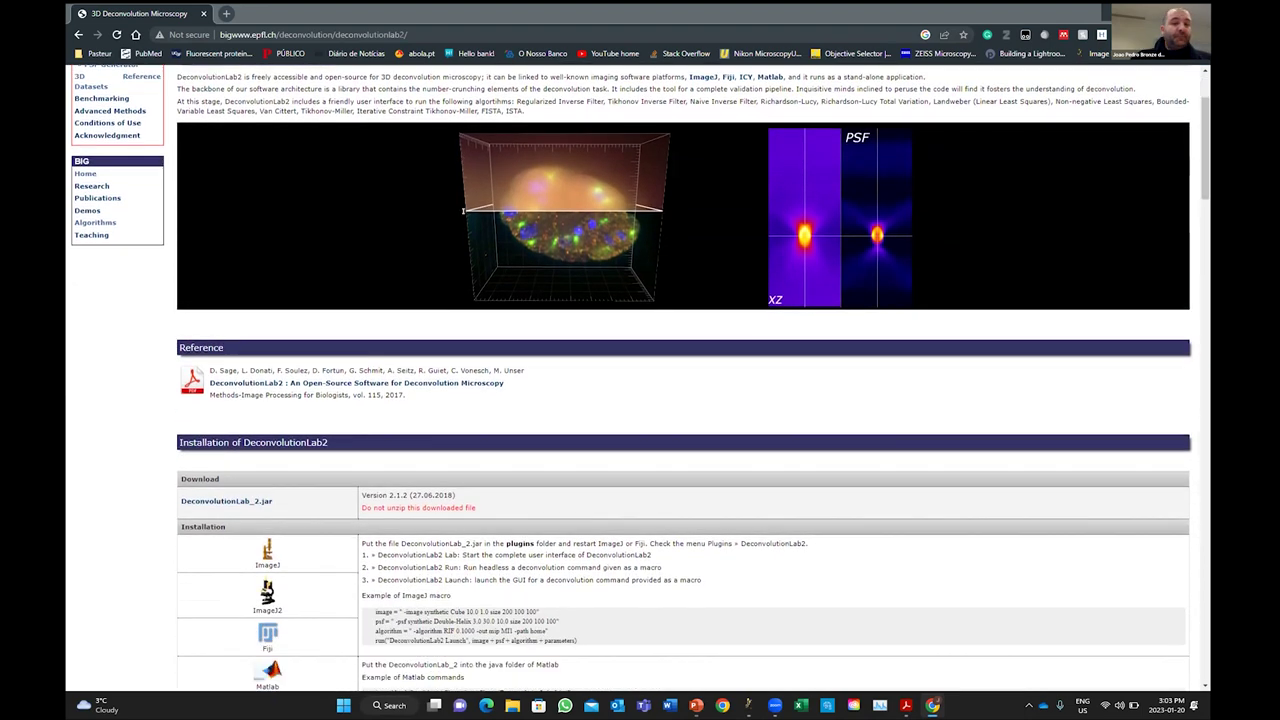
scroll(463, 210, "down", 1)
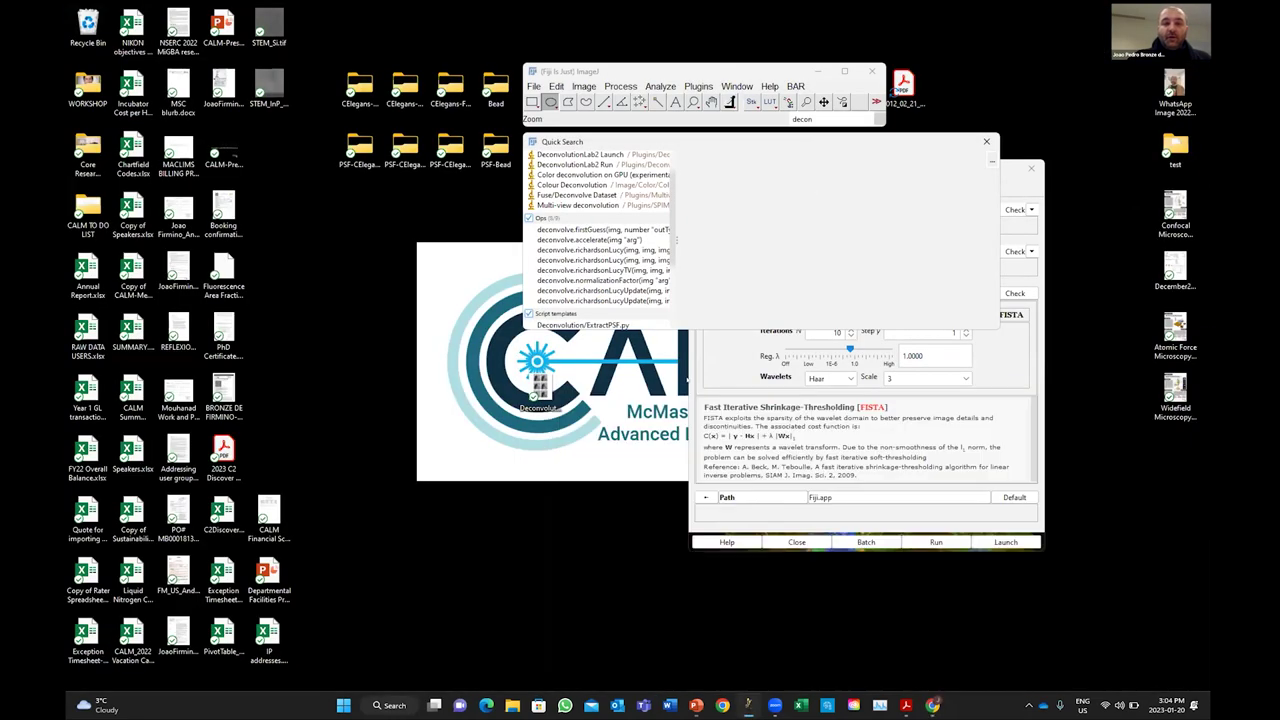
- Open the plugins folder inside Fiji.app on the C: drive in File Explorer
left_click(512, 705)
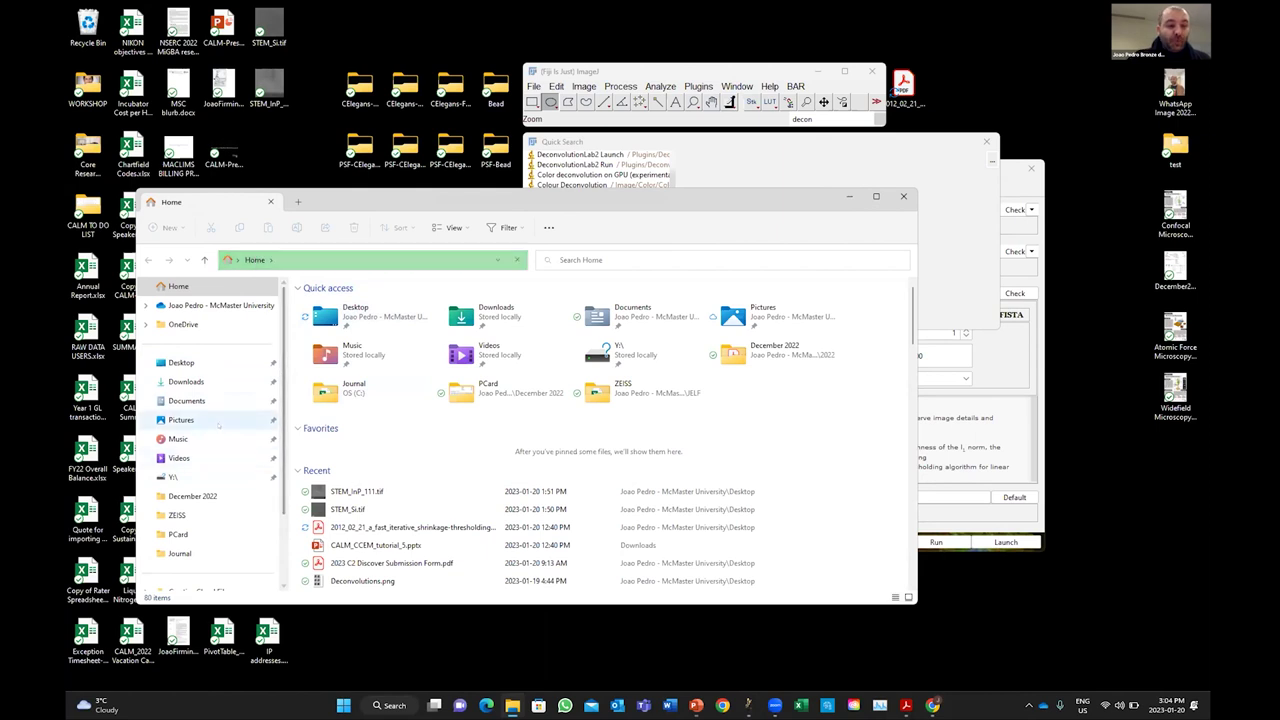
scroll(181, 506, "down", 3)
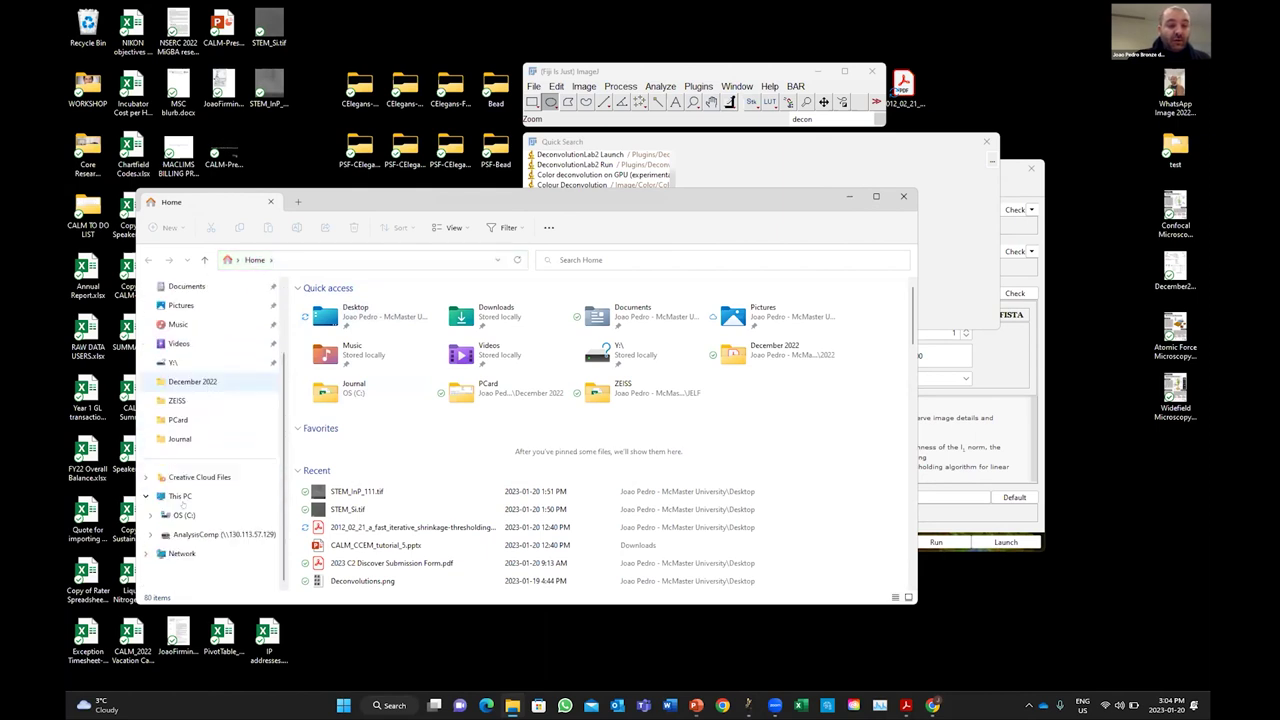
left_click(182, 514)
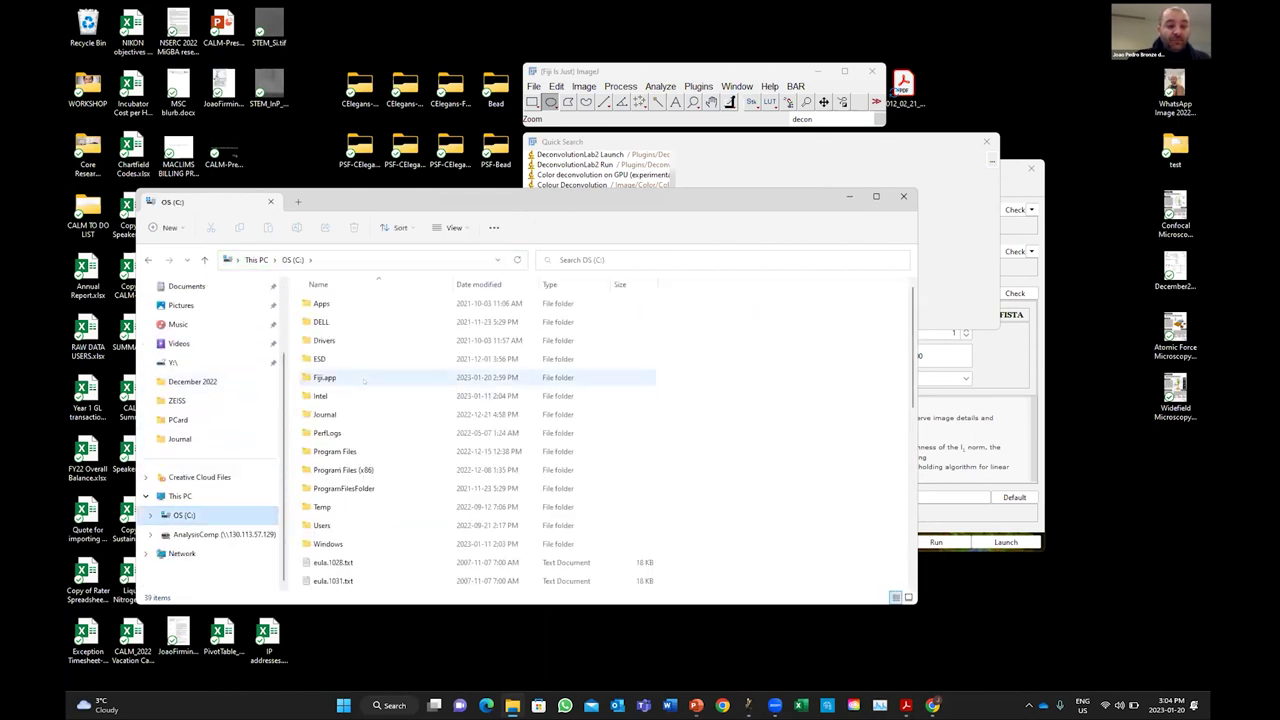
double_click(355, 379)
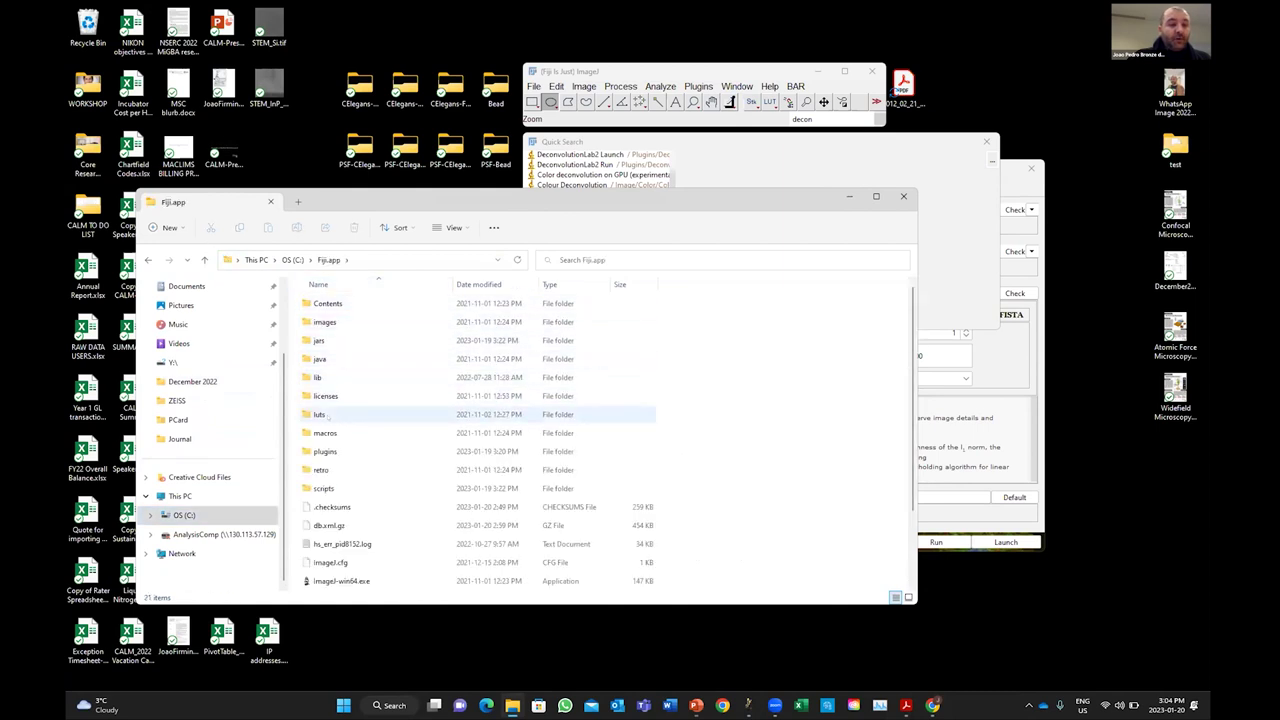
double_click(327, 452)
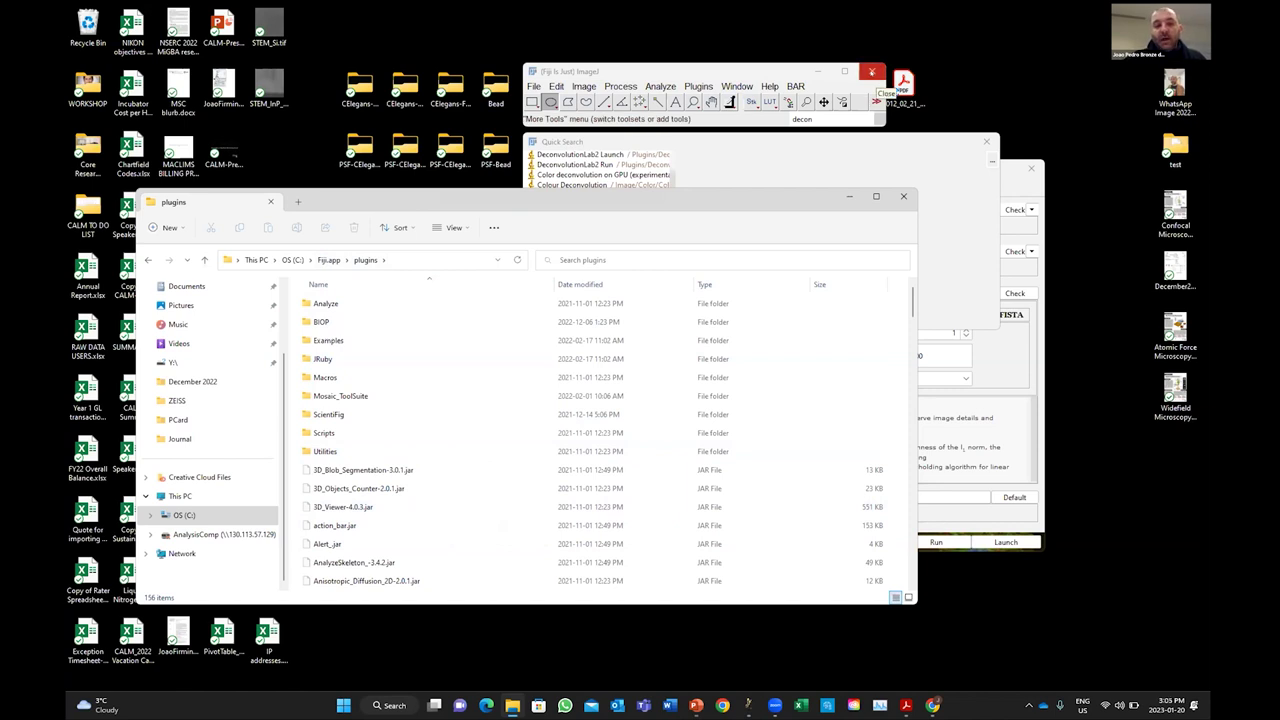
- Restart Fiji with the plugins folder window minimized, and run DeconvolutionLab2 Launch from a command search for "decon"
left_click(872, 72)
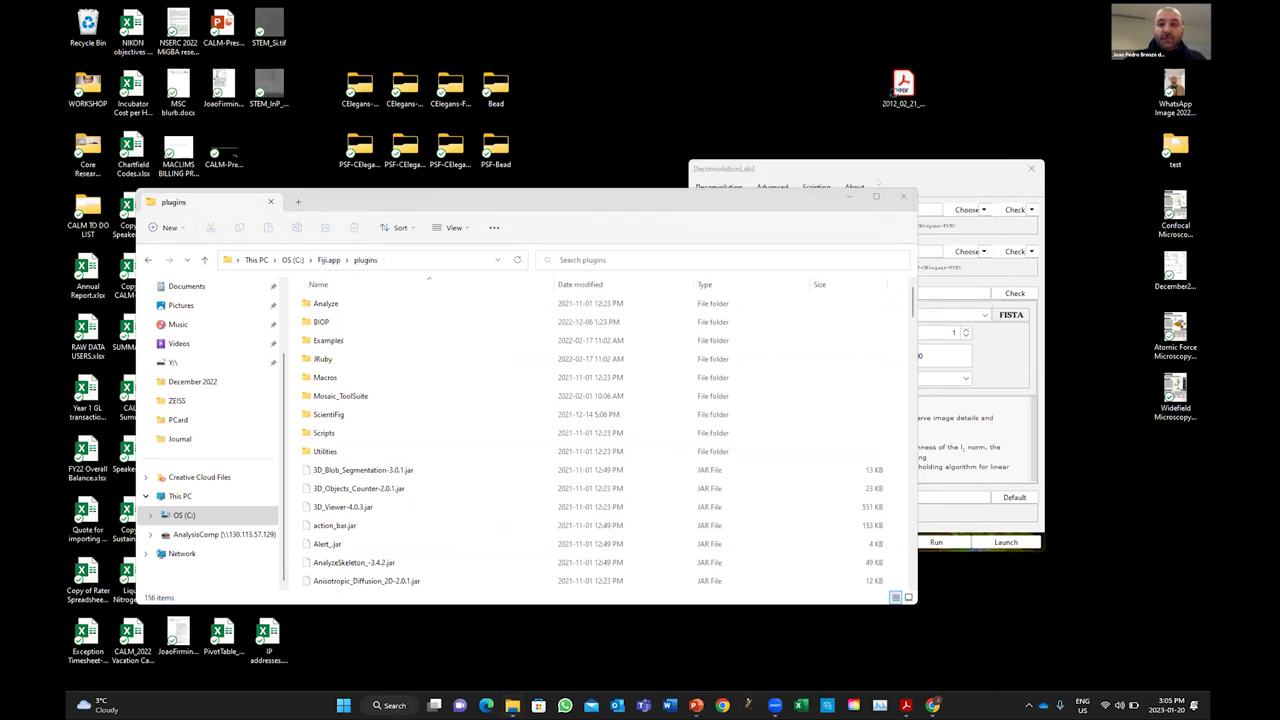
left_click(750, 705)
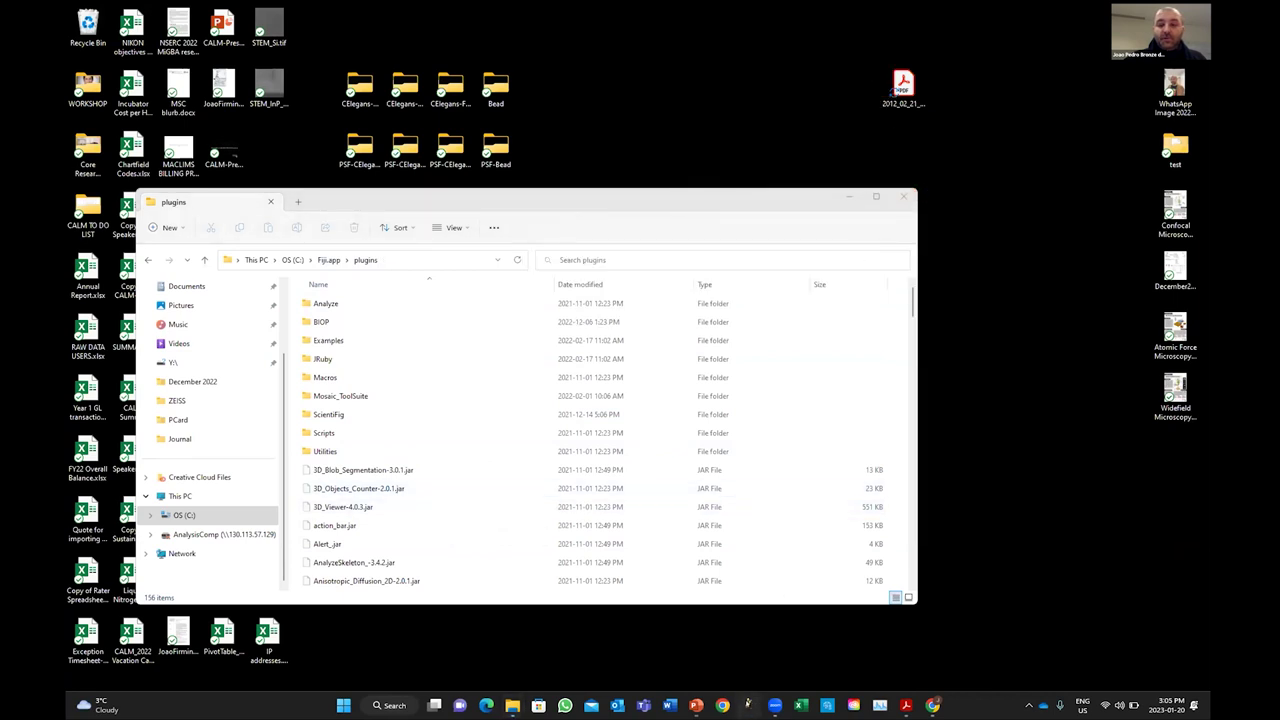
left_click(848, 196)
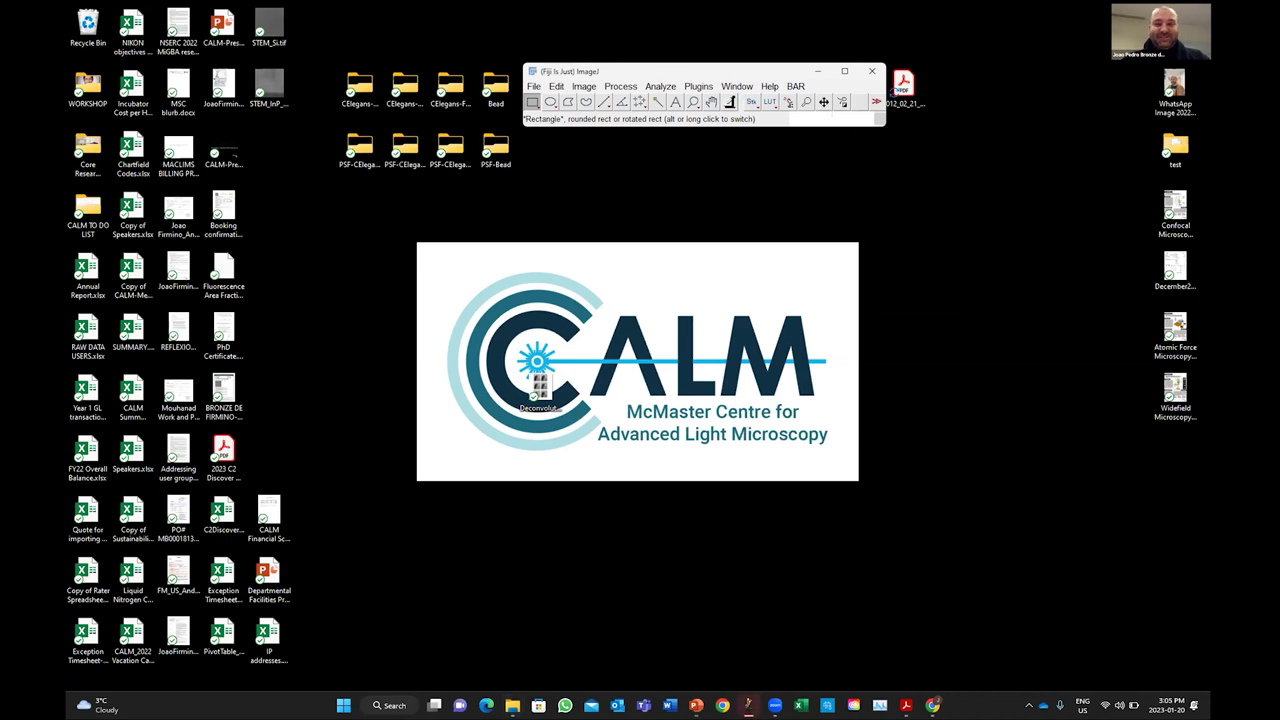
type("decon")
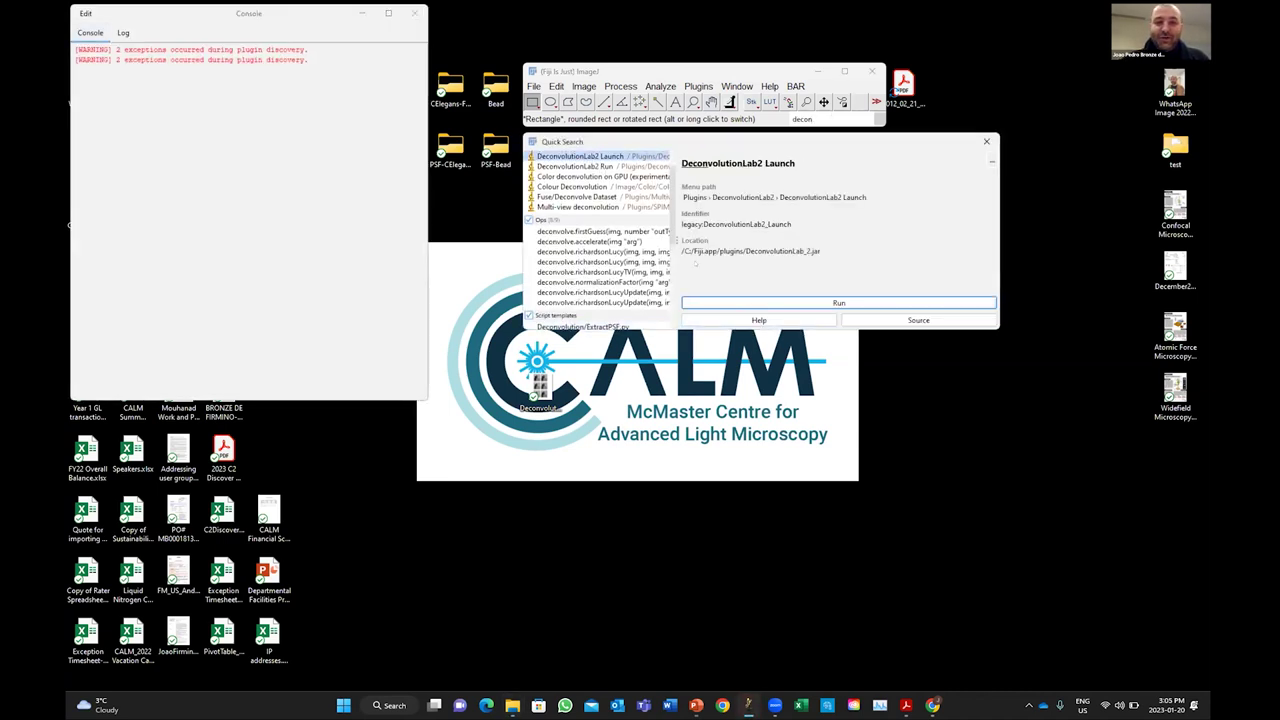
key("Return")
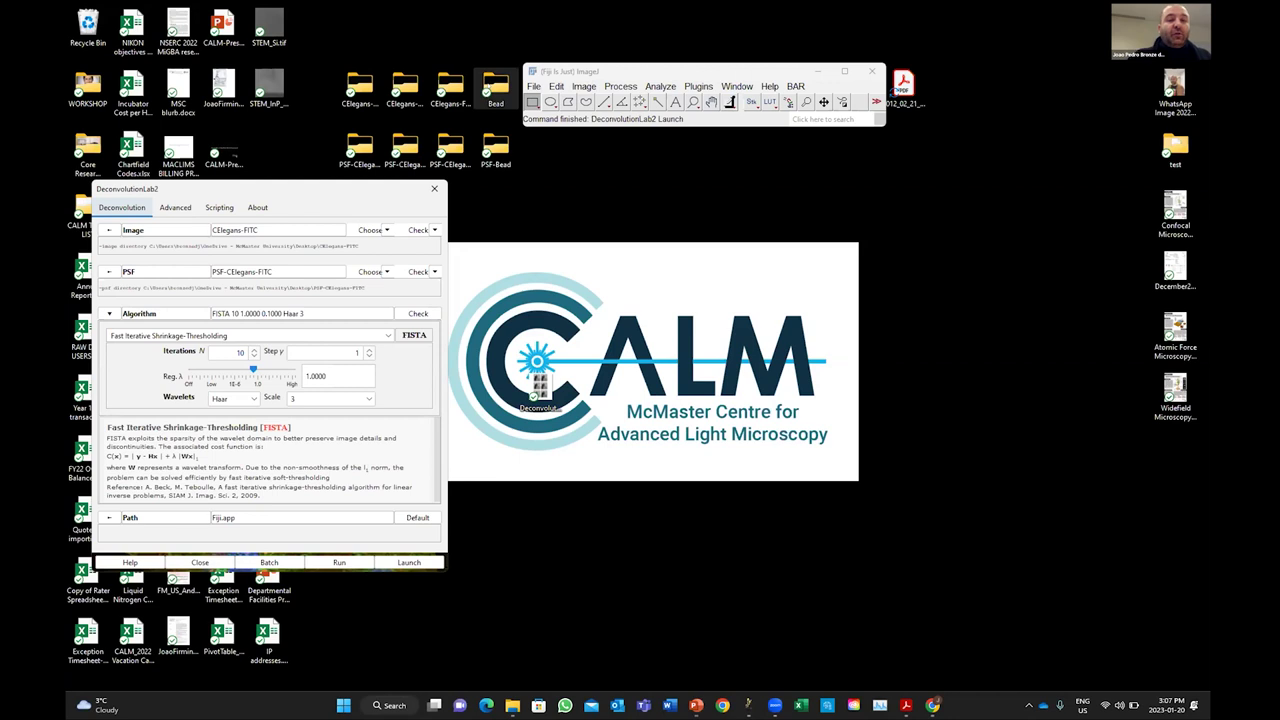
- Import the Bead folder from the desktop into Fiji as an image sequence, keeping the default import settings
left_click_drag(538, 392, 603, 118)
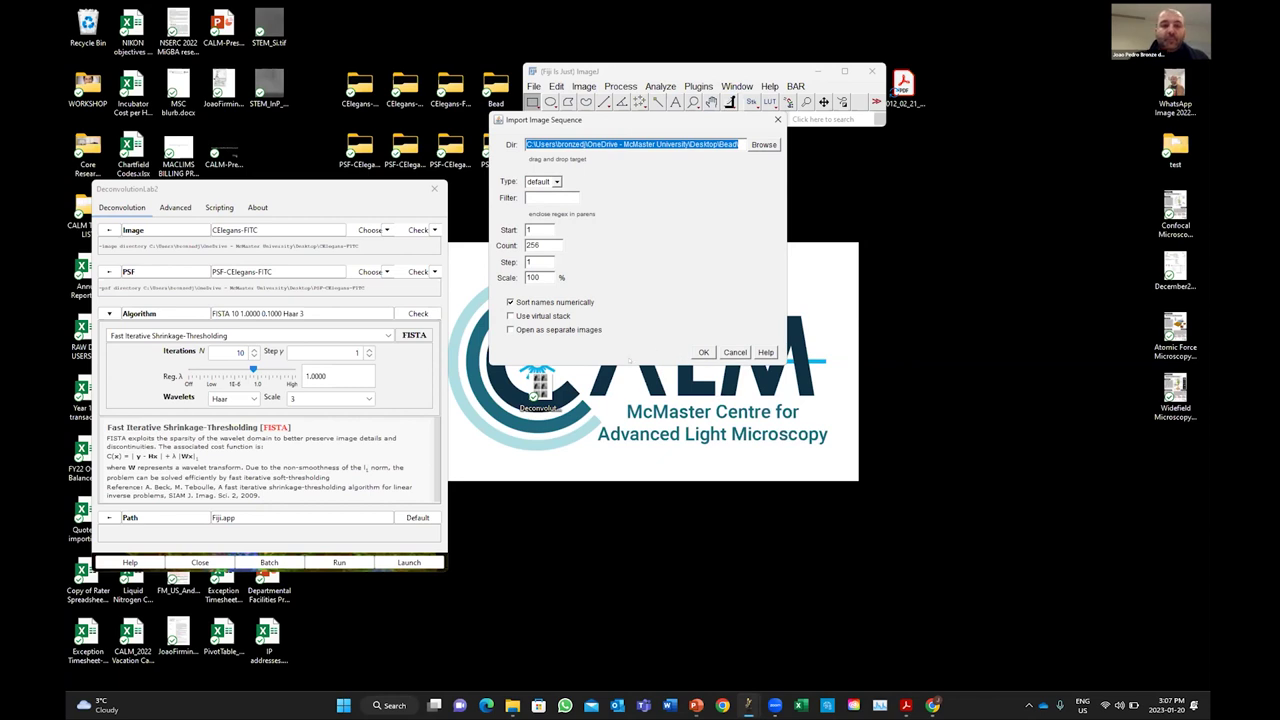
left_click(703, 352)
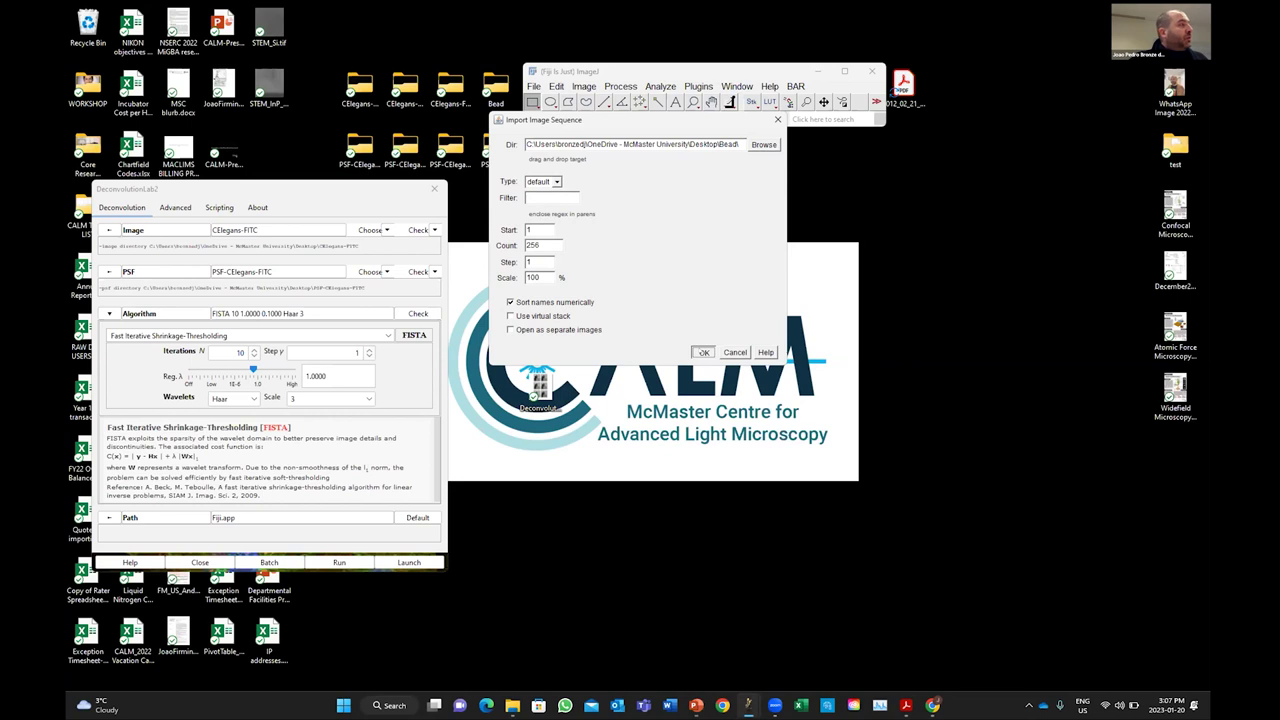
left_click(703, 352)
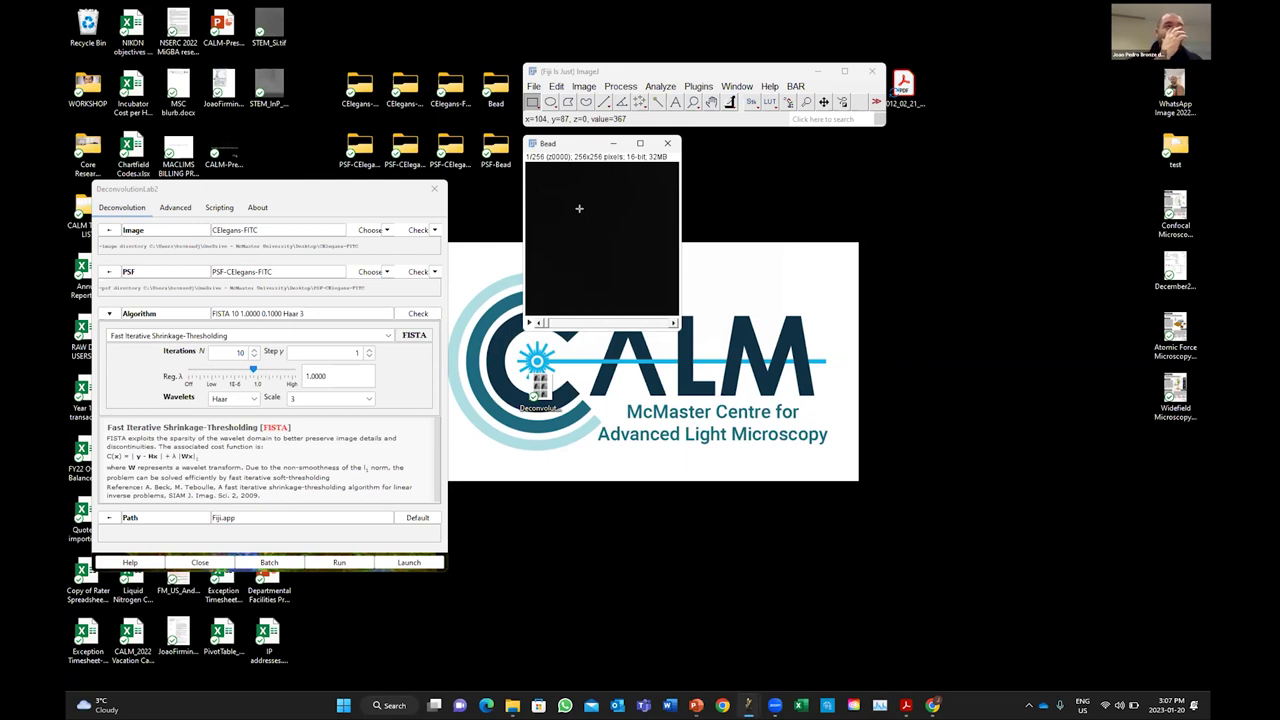
- Enlarge the Bead stack to 300% and go through its slices to slice 103
key("plus")
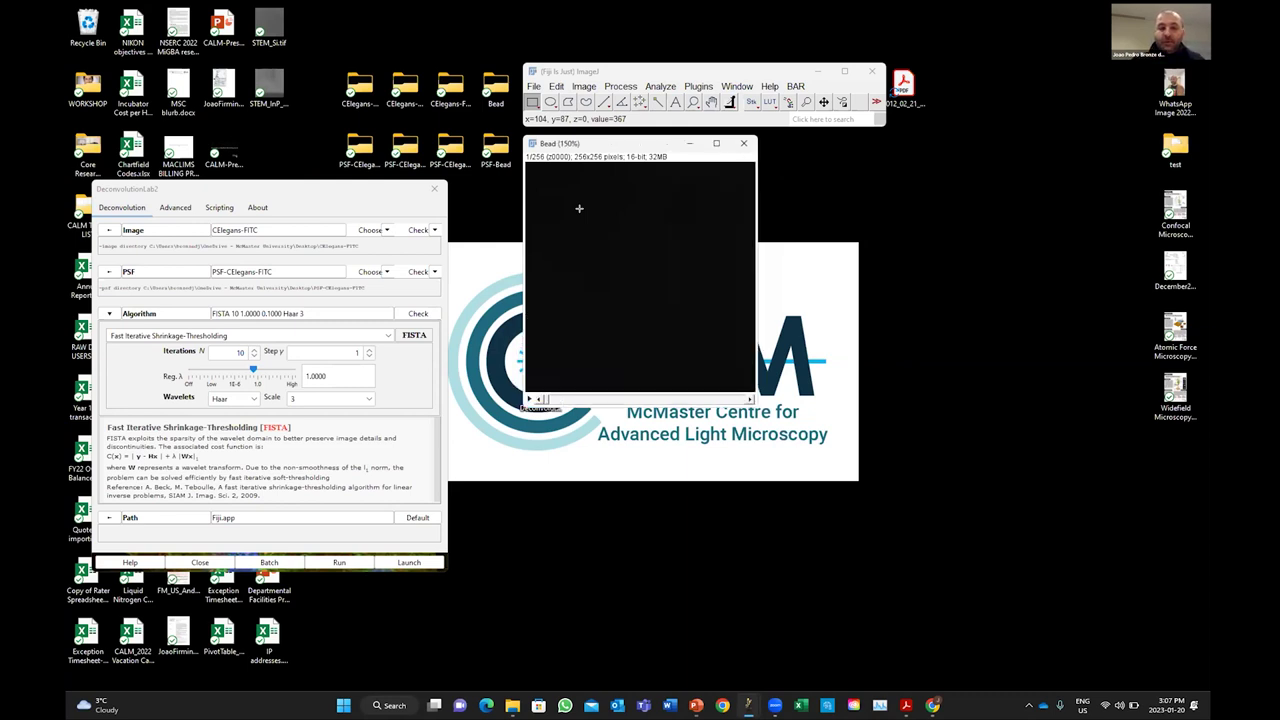
key("plus")
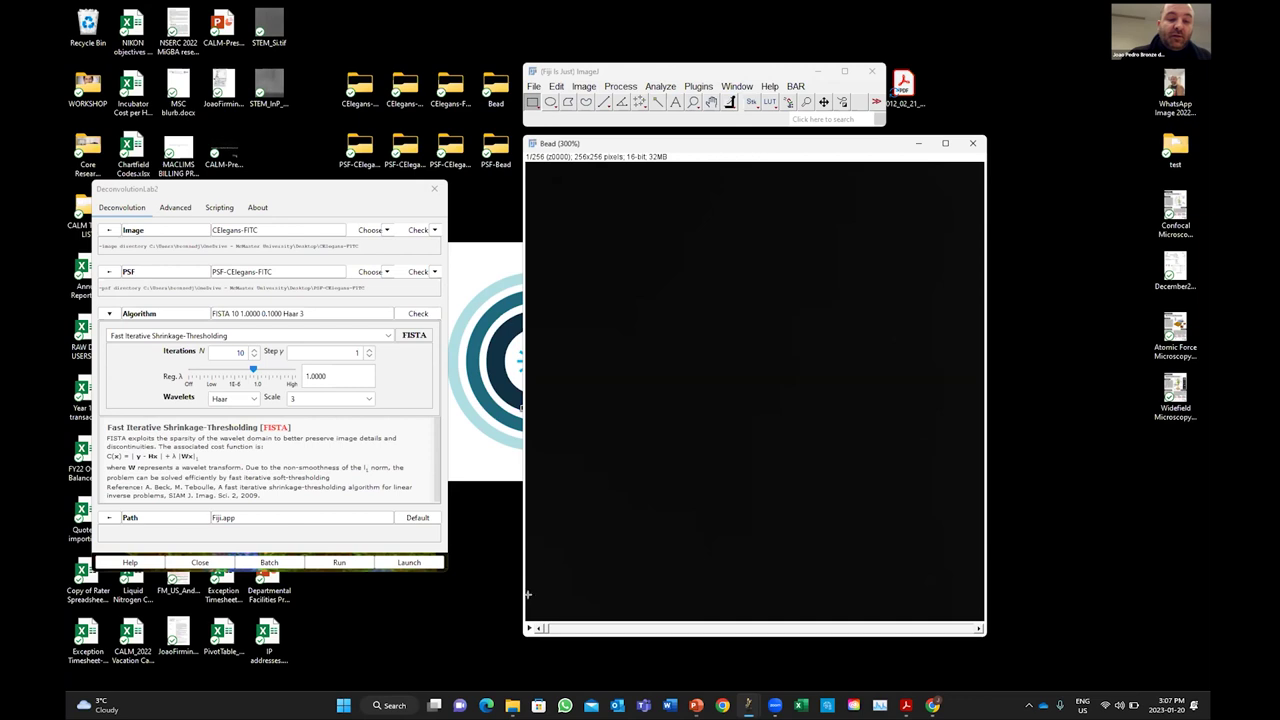
left_click_drag(543, 628, 703, 607)
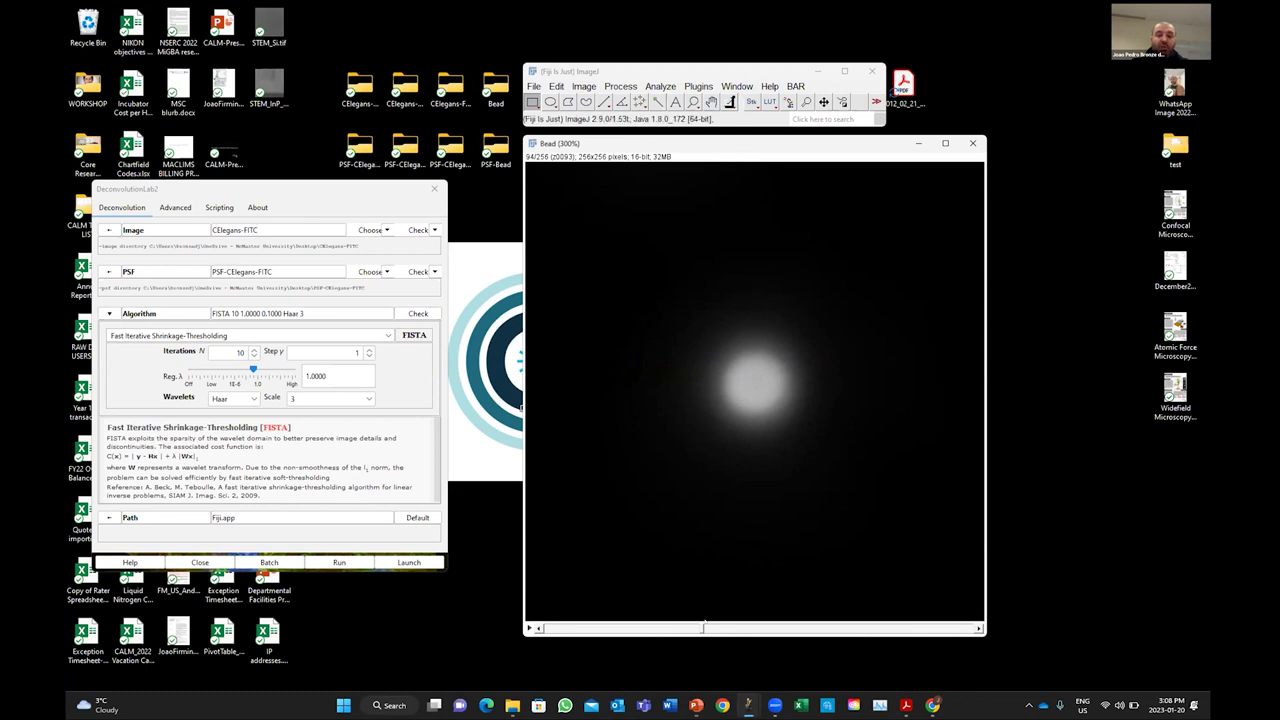
left_click_drag(702, 628, 715, 647)
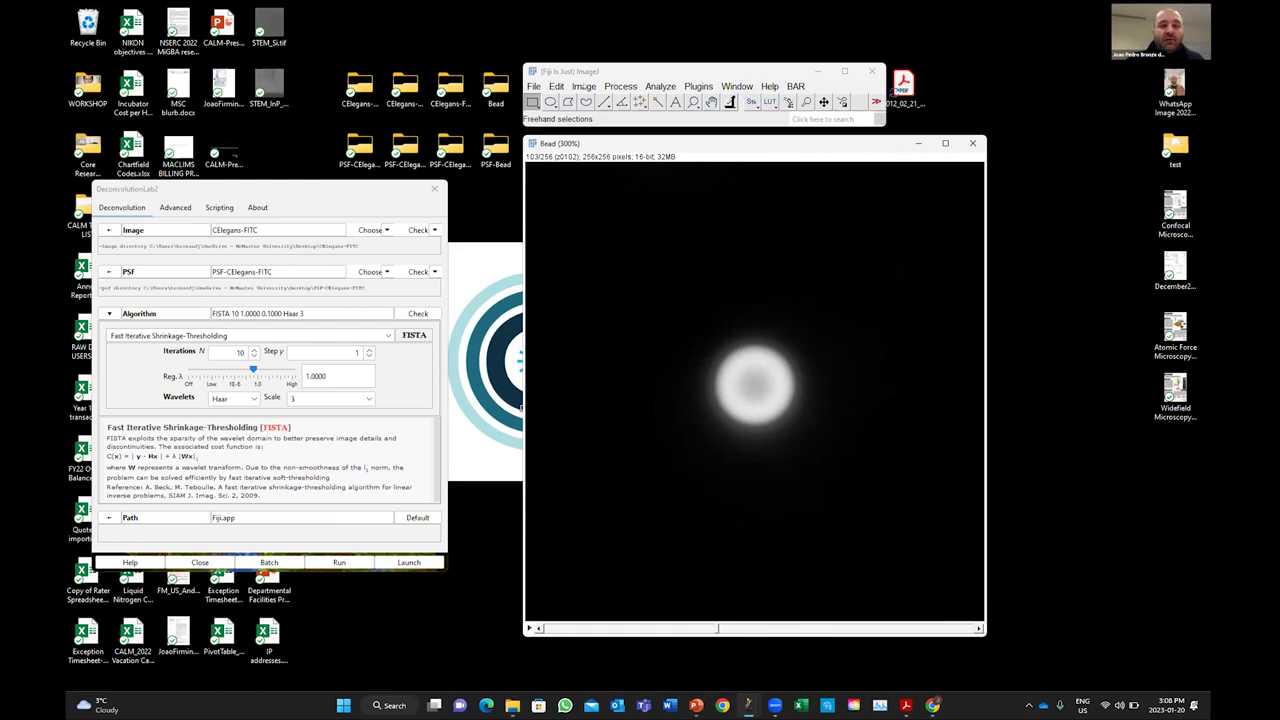
- Show the Bead stack's orthogonal views, reposition the crosshair on the bead, and move the XZ view fully into sight
left_click(583, 86)
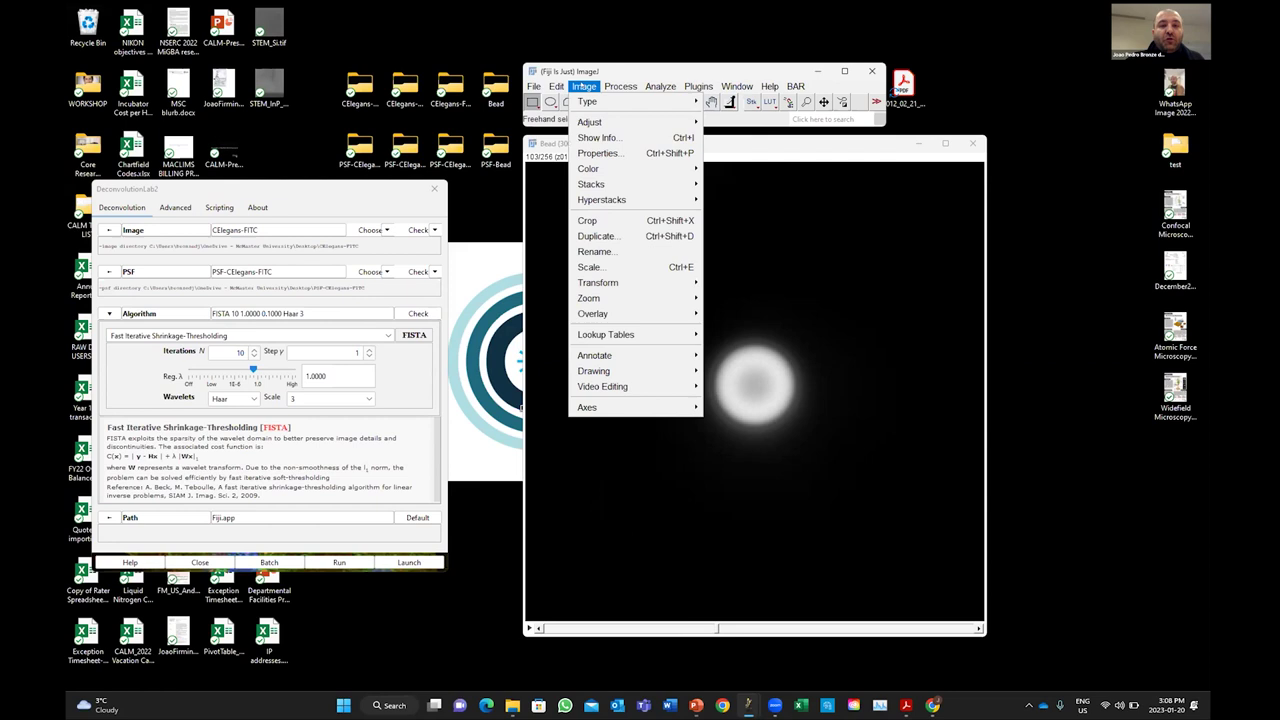
mouse_move(593, 184)
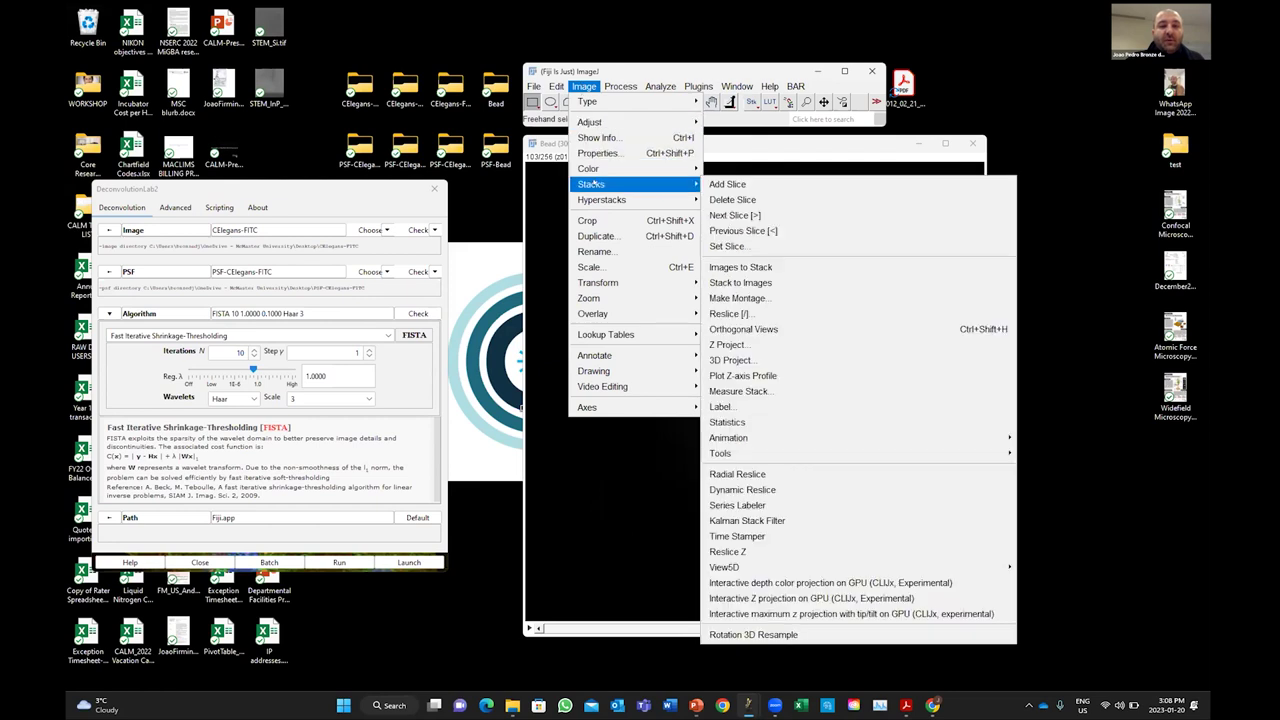
mouse_move(677, 172)
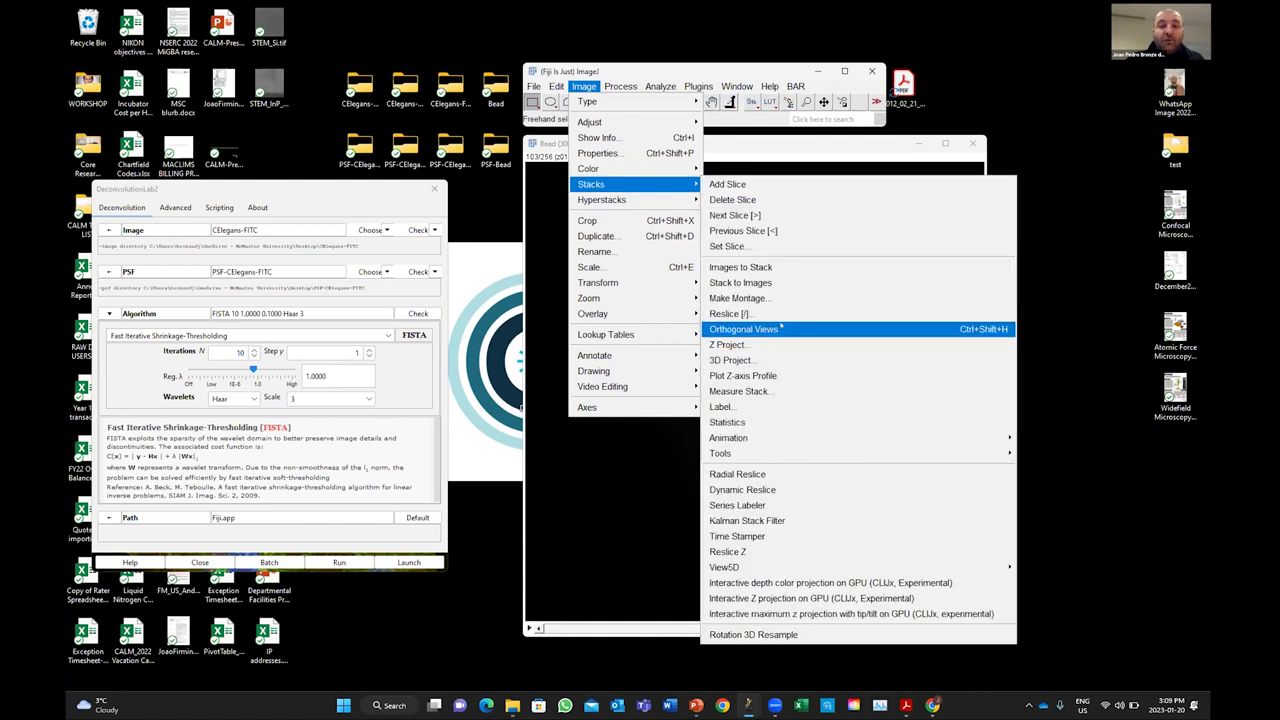
left_click(781, 328)
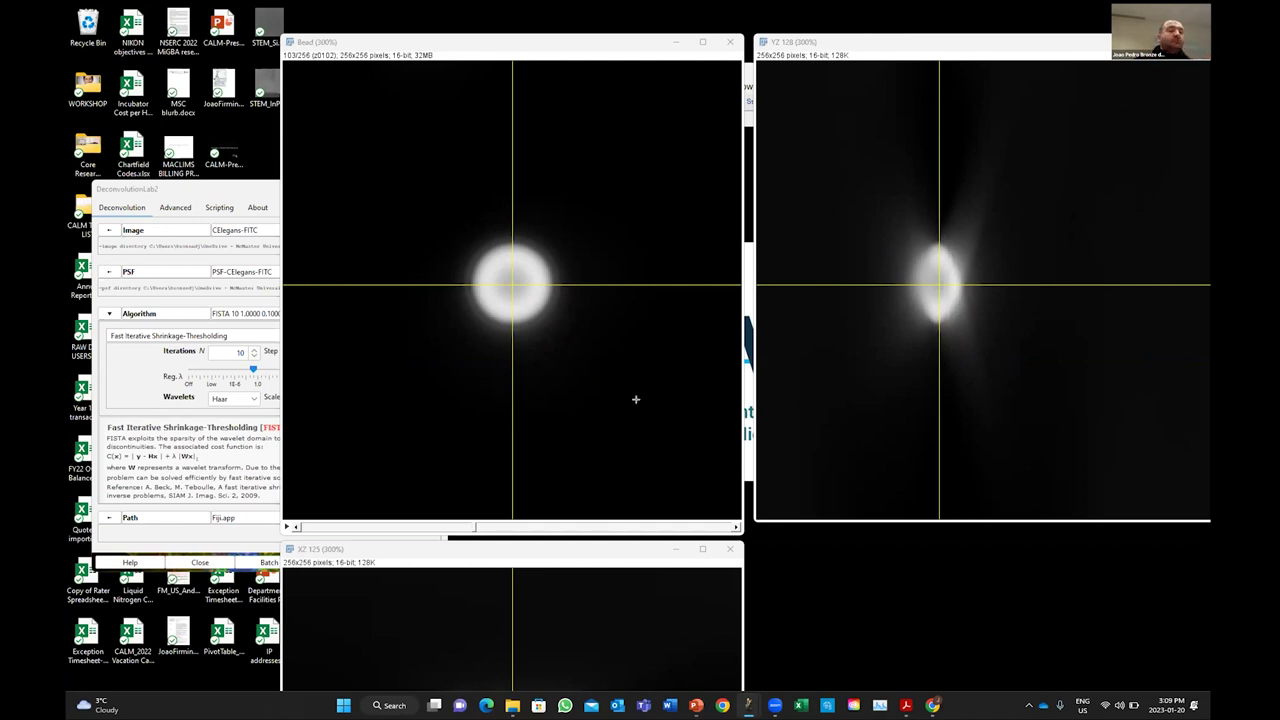
left_click_drag(595, 314, 510, 300)
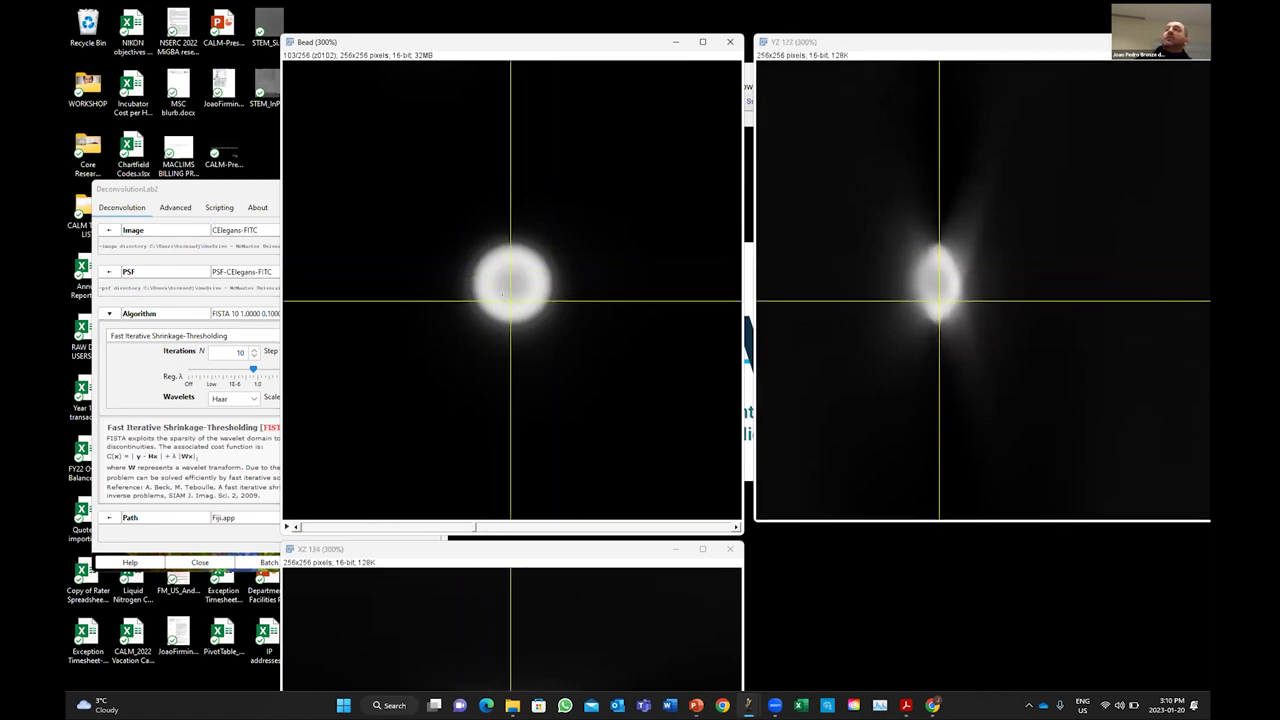
left_click_drag(534, 546, 555, 370)
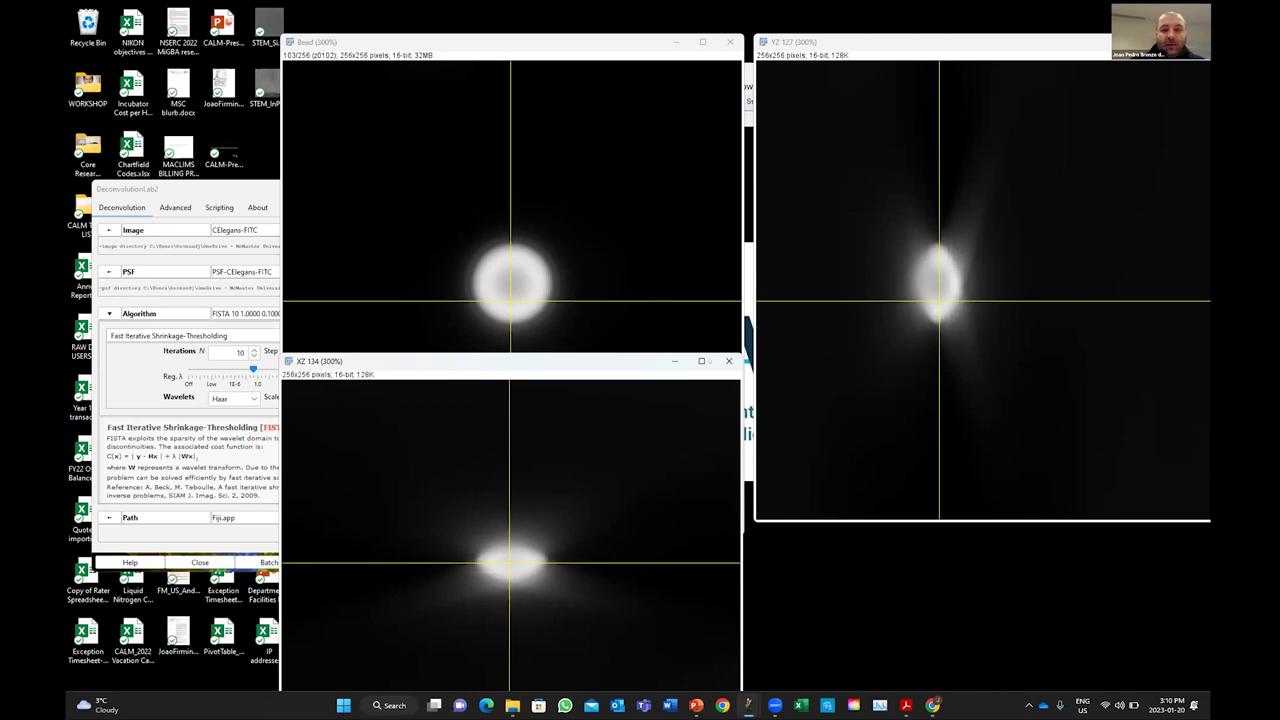
- Close the orthogonal views and reduce the Bead stack's zoom to 150%
left_click(728, 361)
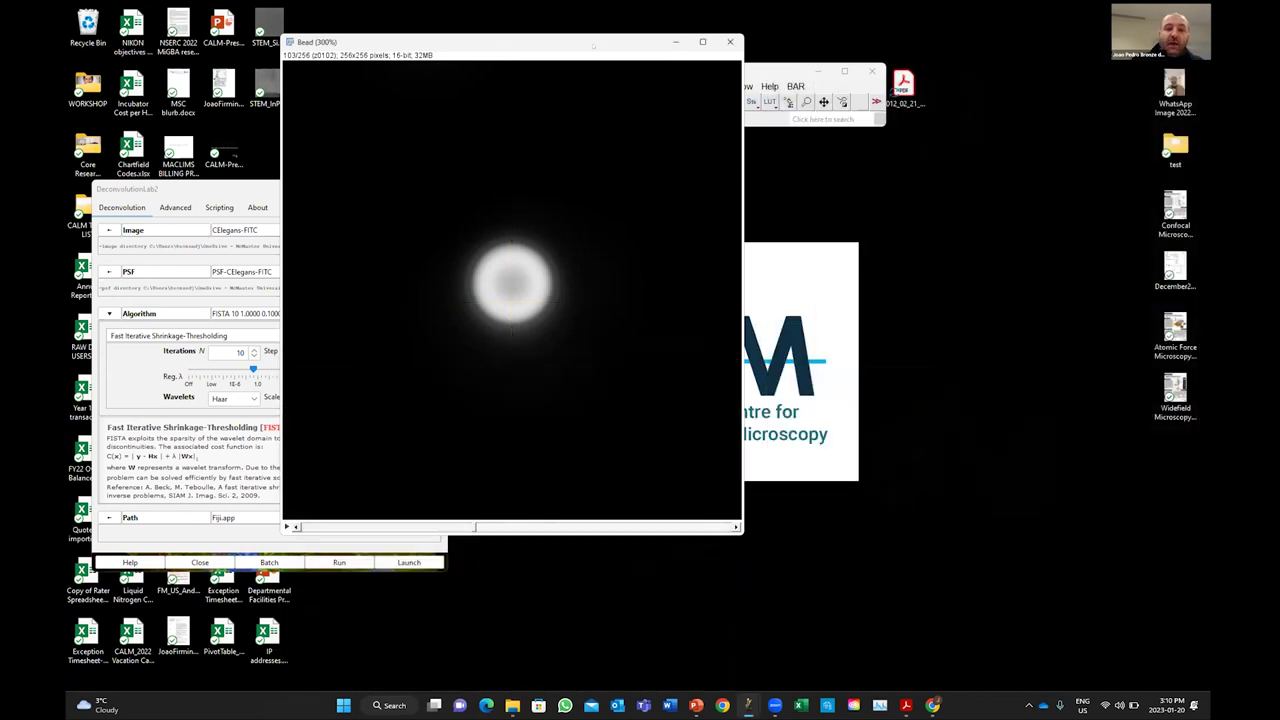
key("minus")
key("minus")
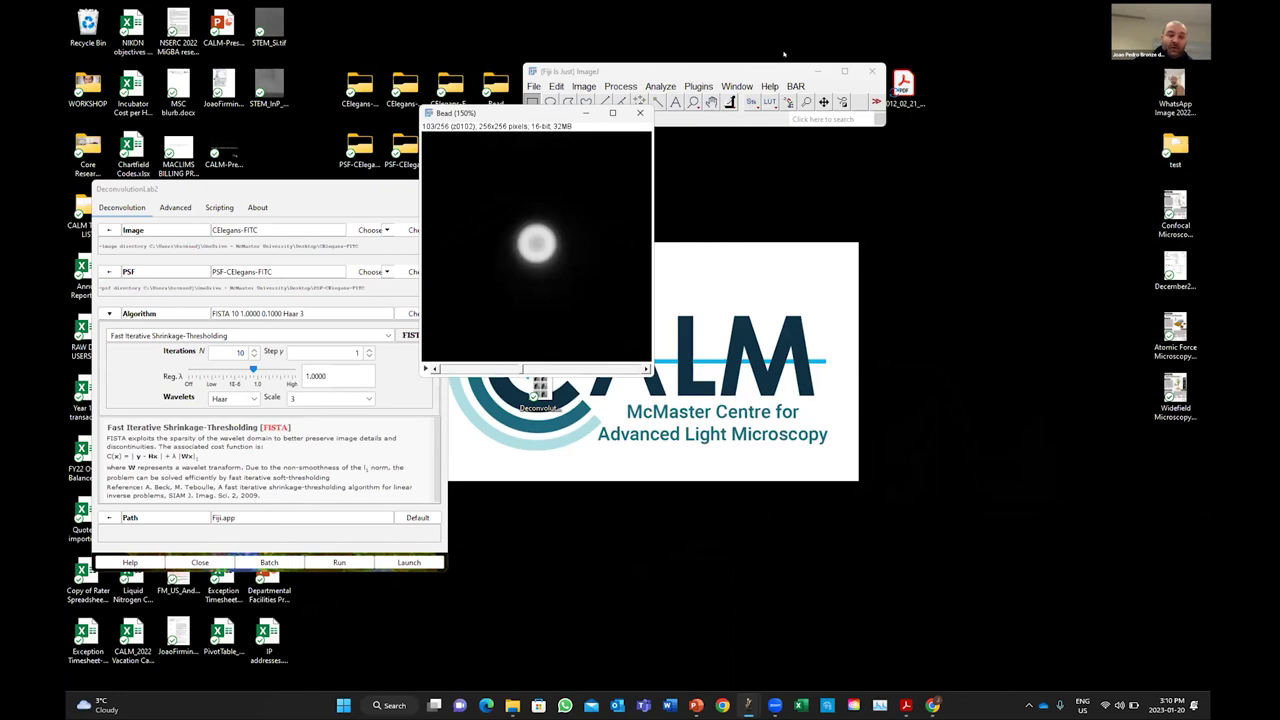
- Reduce the Bead stack's zoom to 100% and move its window clear of the PSF folders on the desktop
key("plus")
key("plus")
key("minus")
key("minus")
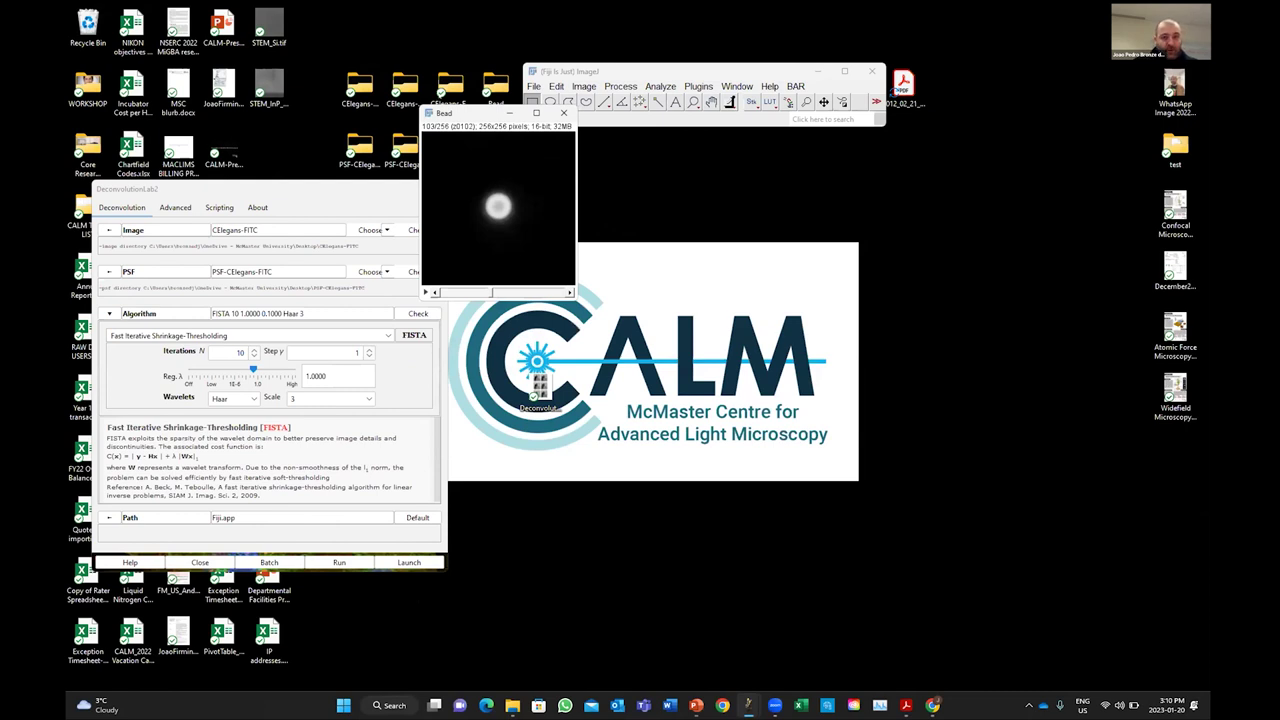
left_click_drag(533, 378, 533, 380)
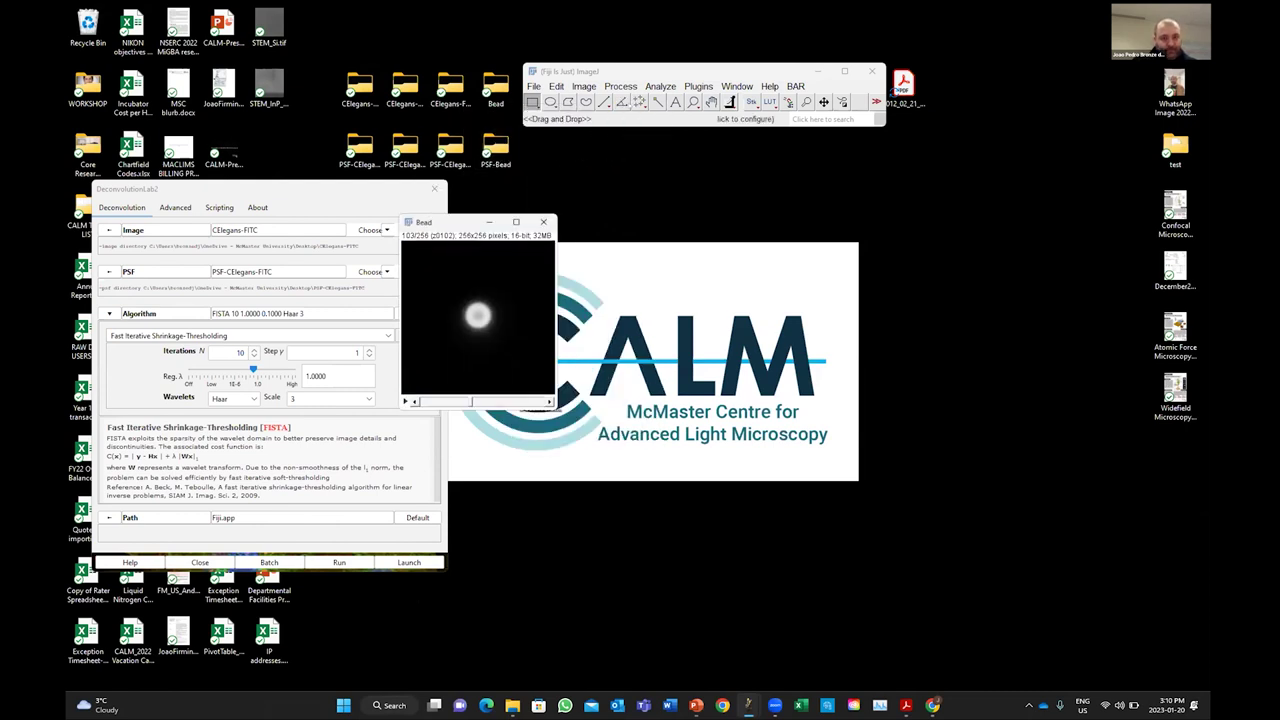
- Import the PSF-Bead desktop folder into Fiji as an image sequence with default settings and enlarge the stack to 200%
left_click_drag(560, 119, 560, 119)
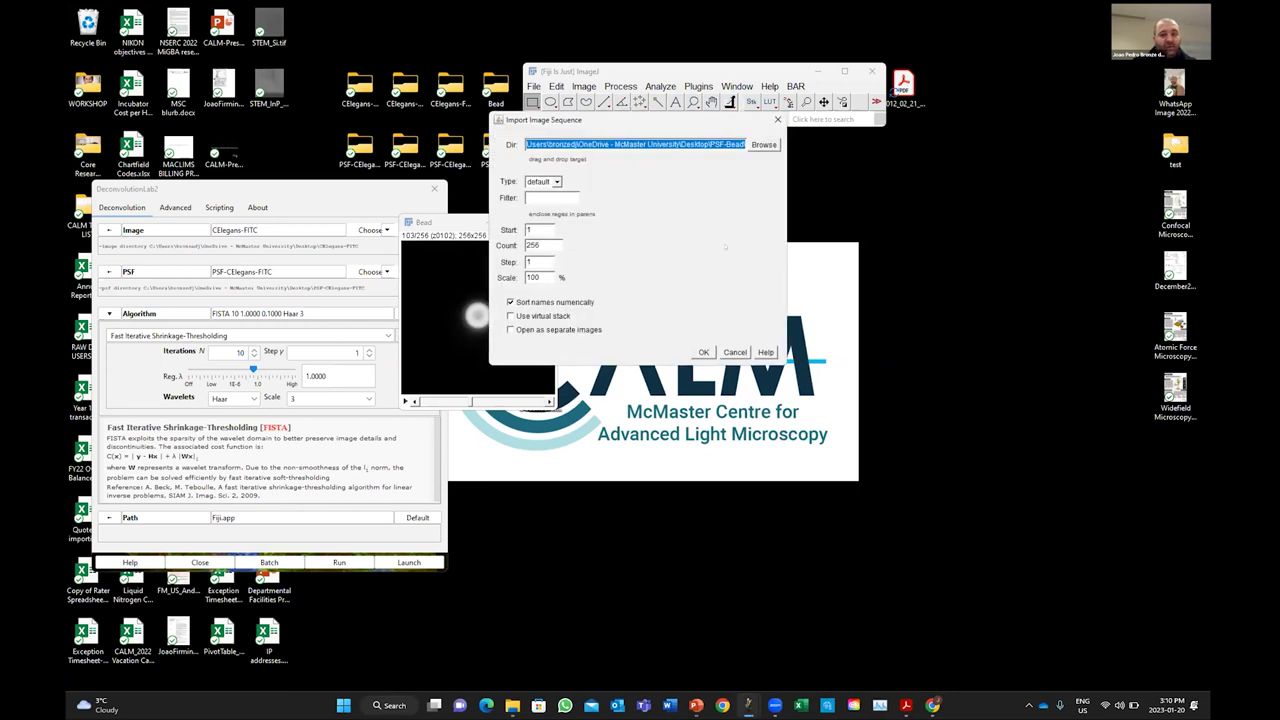
left_click(703, 352)
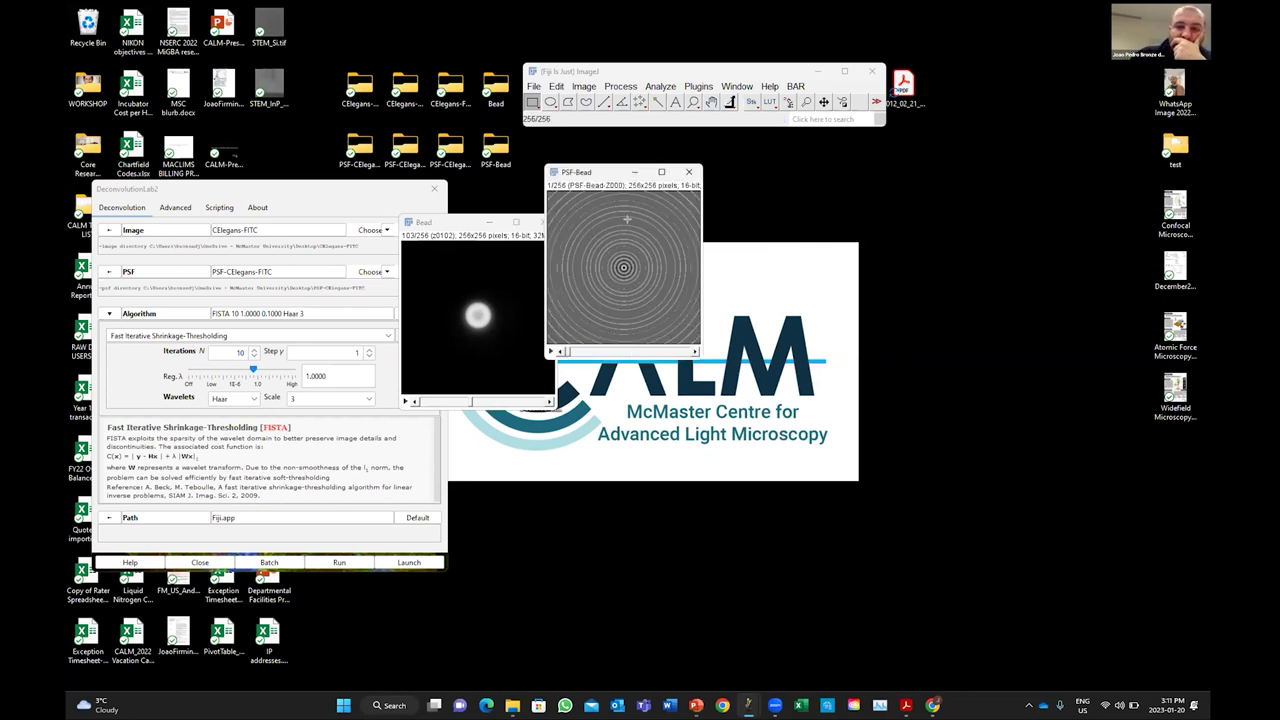
mouse_move(661, 172)
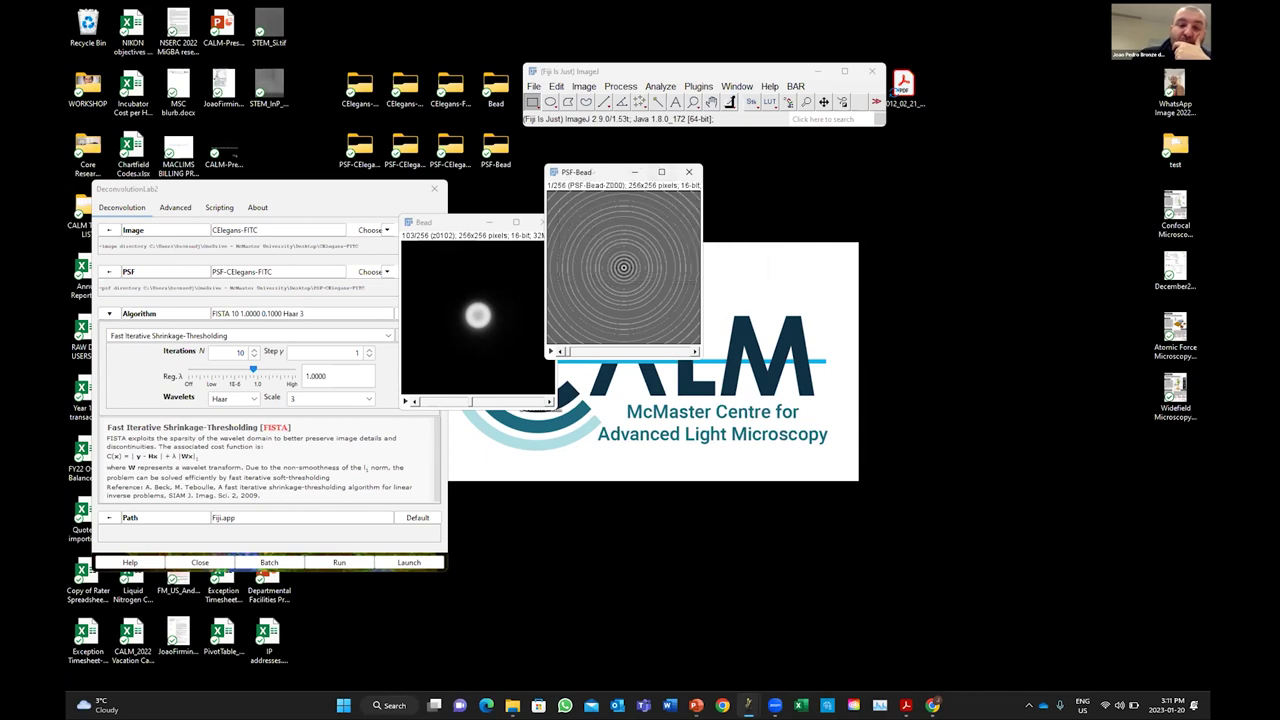
key("plus")
key("plus")
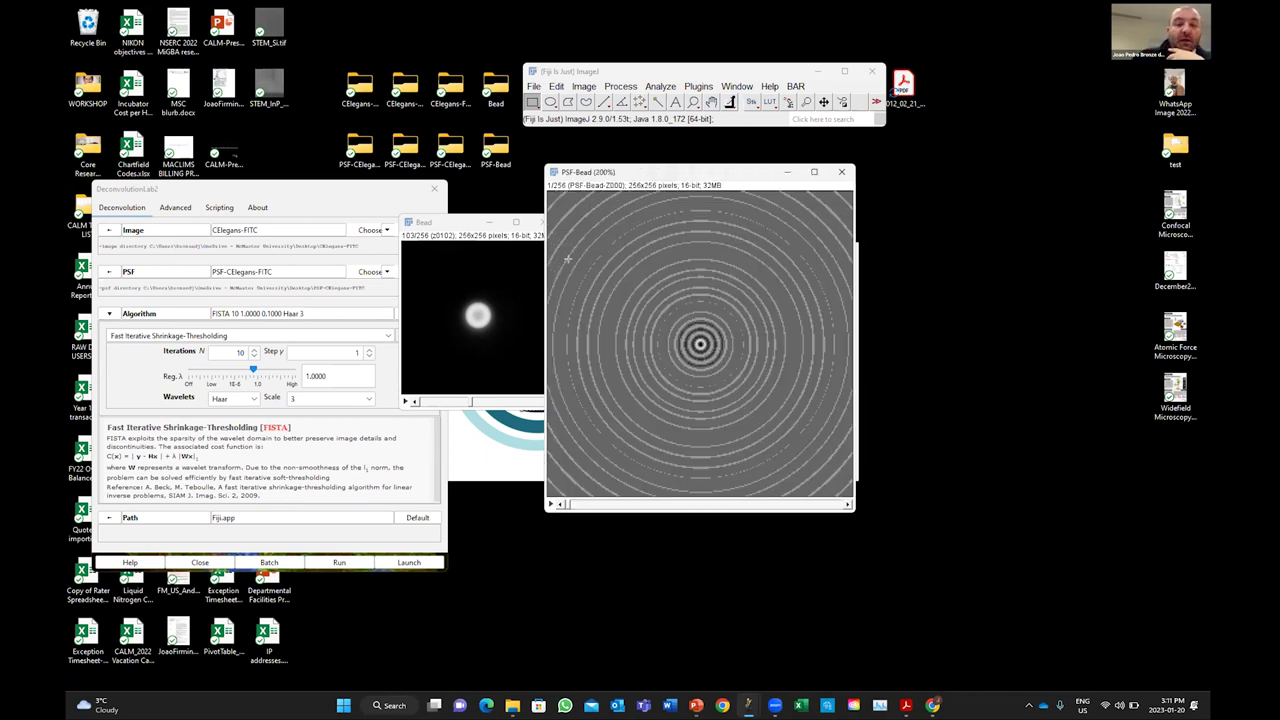
- Go through the PSF-Bead stack's slices from end to end and stop at slice 114
left_click_drag(564, 504, 564, 449)
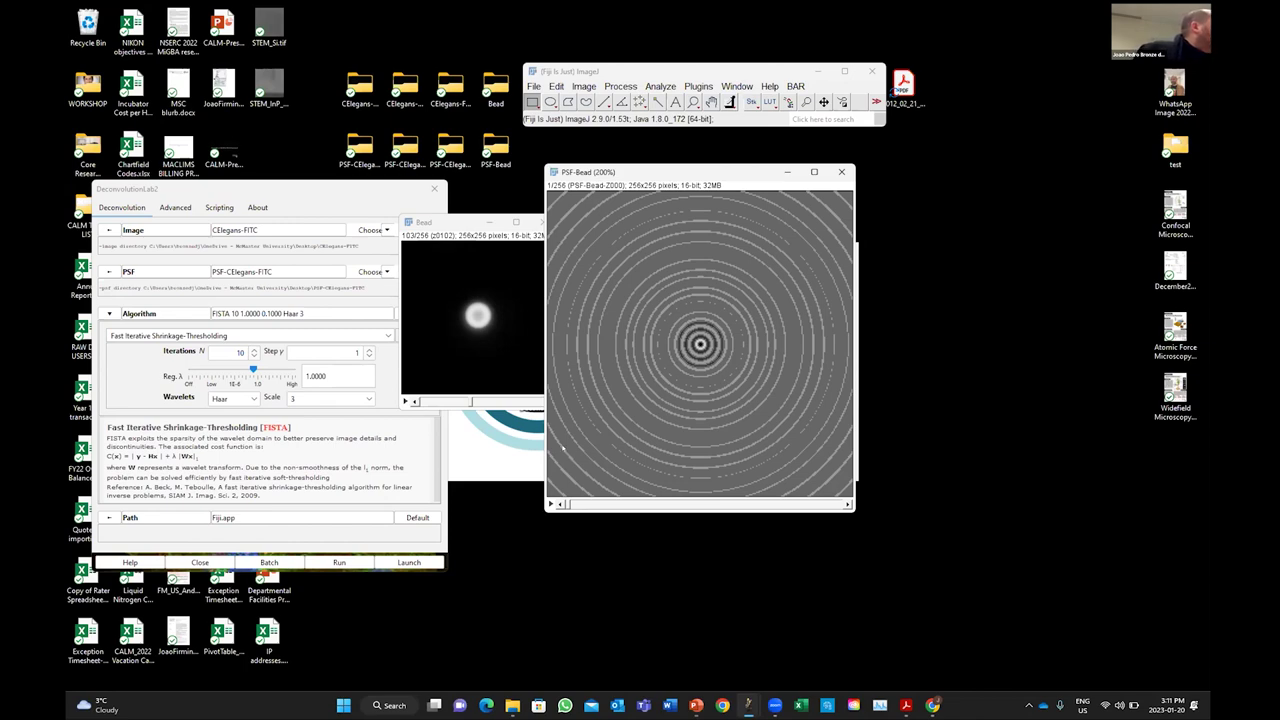
left_click_drag(554, 446, 772, 486)
scroll(700, 343, "up", 15)
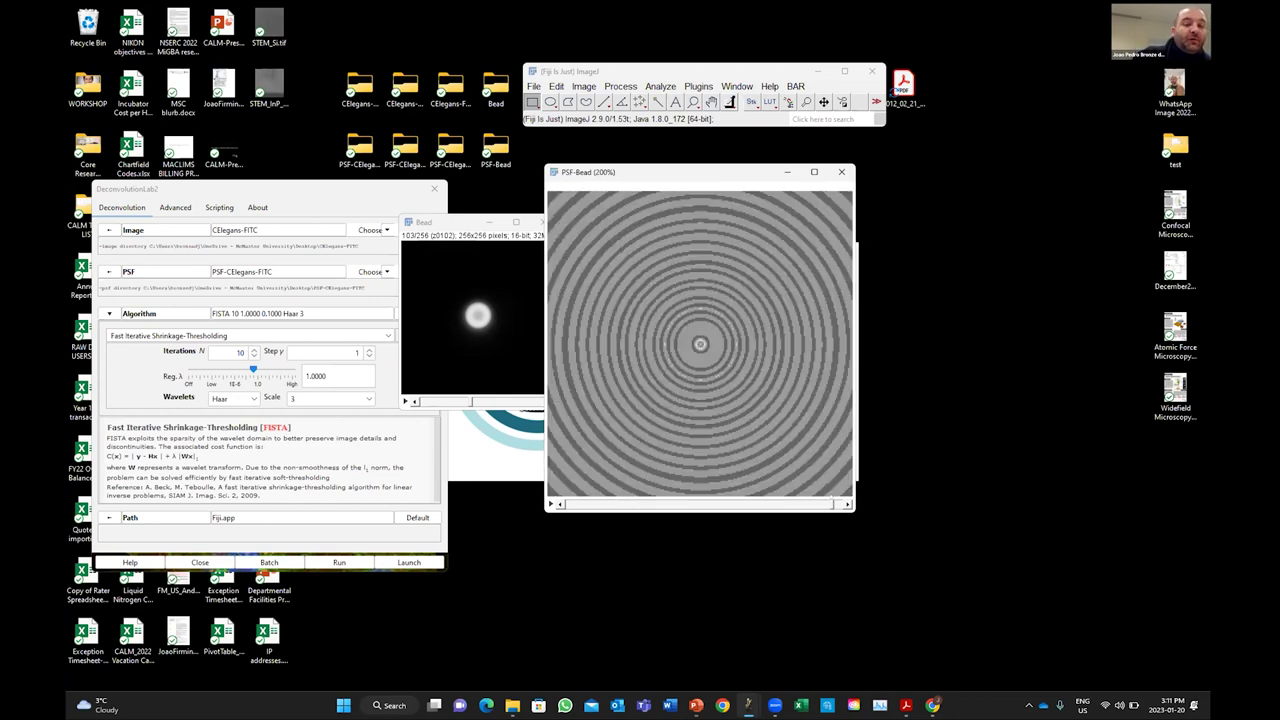
scroll(700, 343, "down", 10)
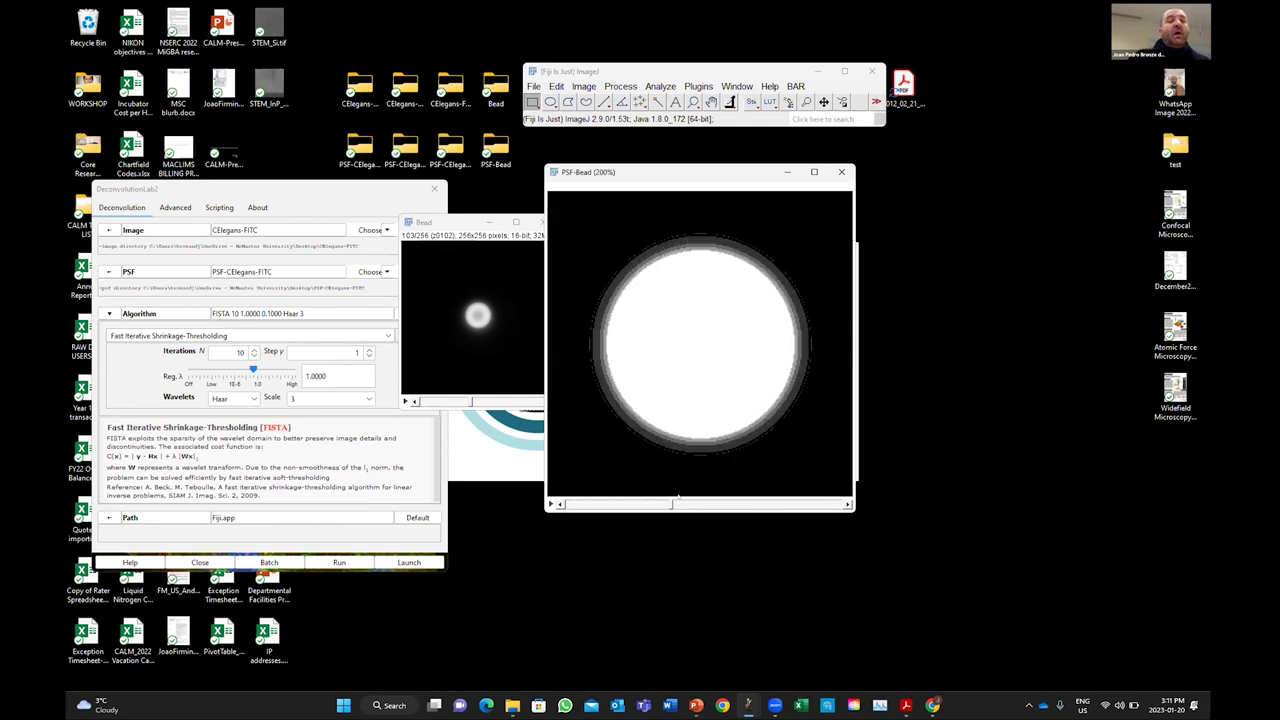
left_click_drag(721, 504, 689, 495)
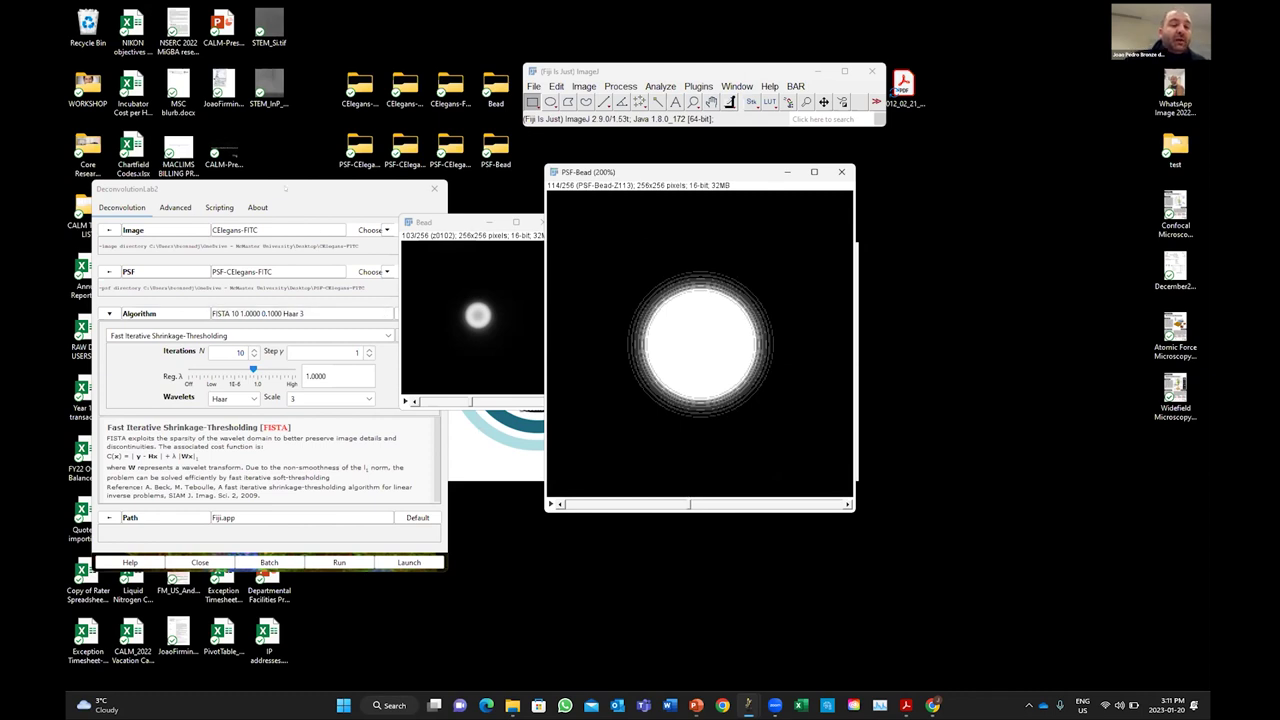
- Replace the CElegans-FITC image source in DeconvolutionLab2 with the Bead folder from the desktop
left_click(285, 187)
left_click_drag(285, 183, 278, 46)
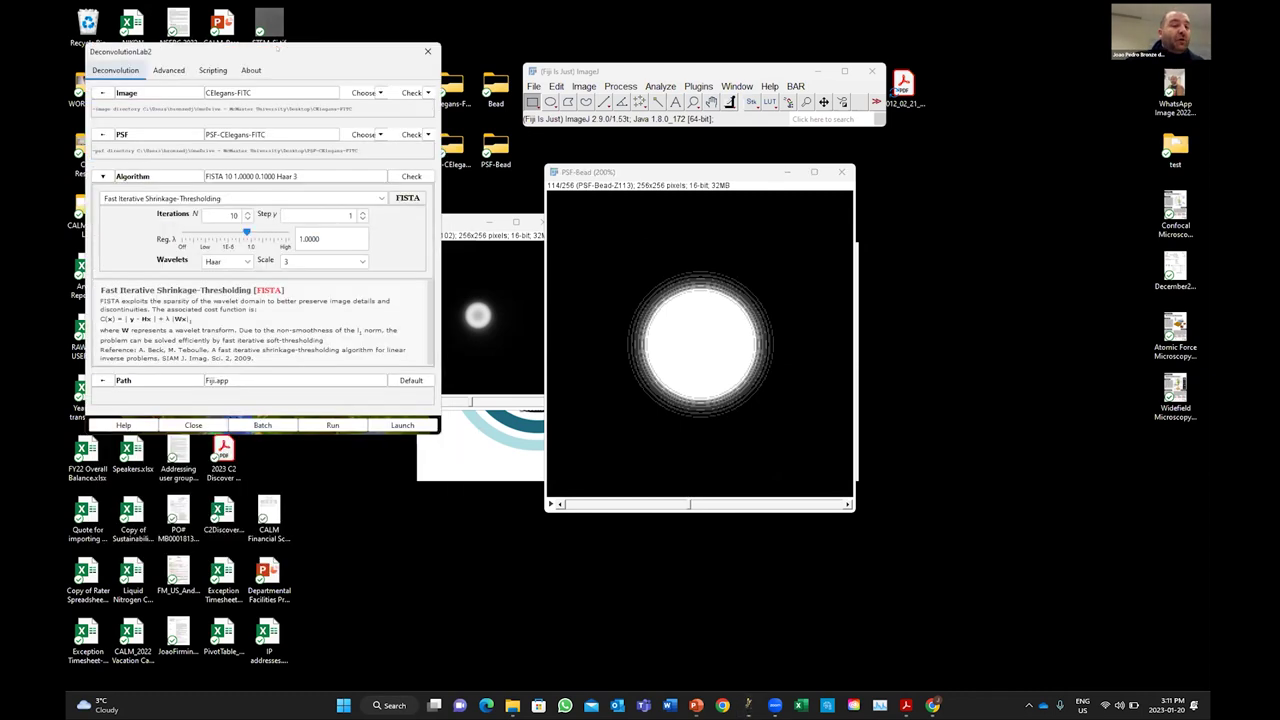
left_click(126, 92)
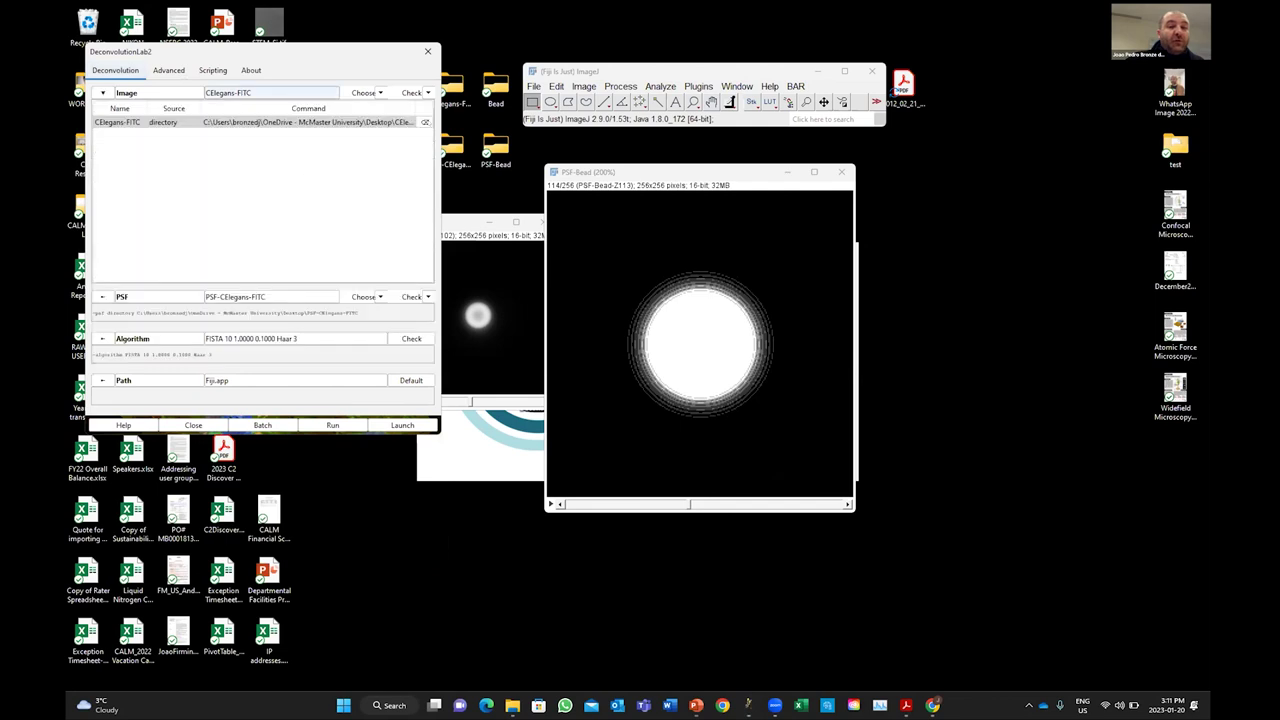
left_click(425, 122)
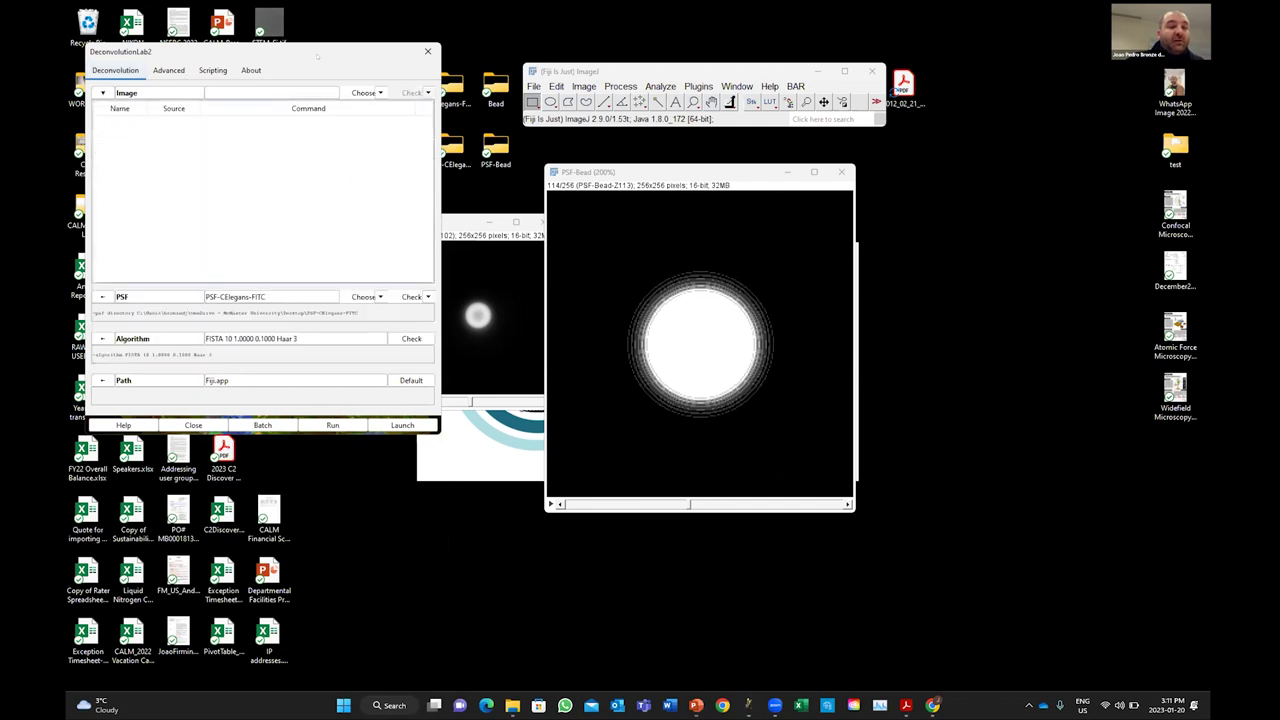
left_click_drag(316, 56, 399, 180)
left_click_drag(497, 97, 334, 276)
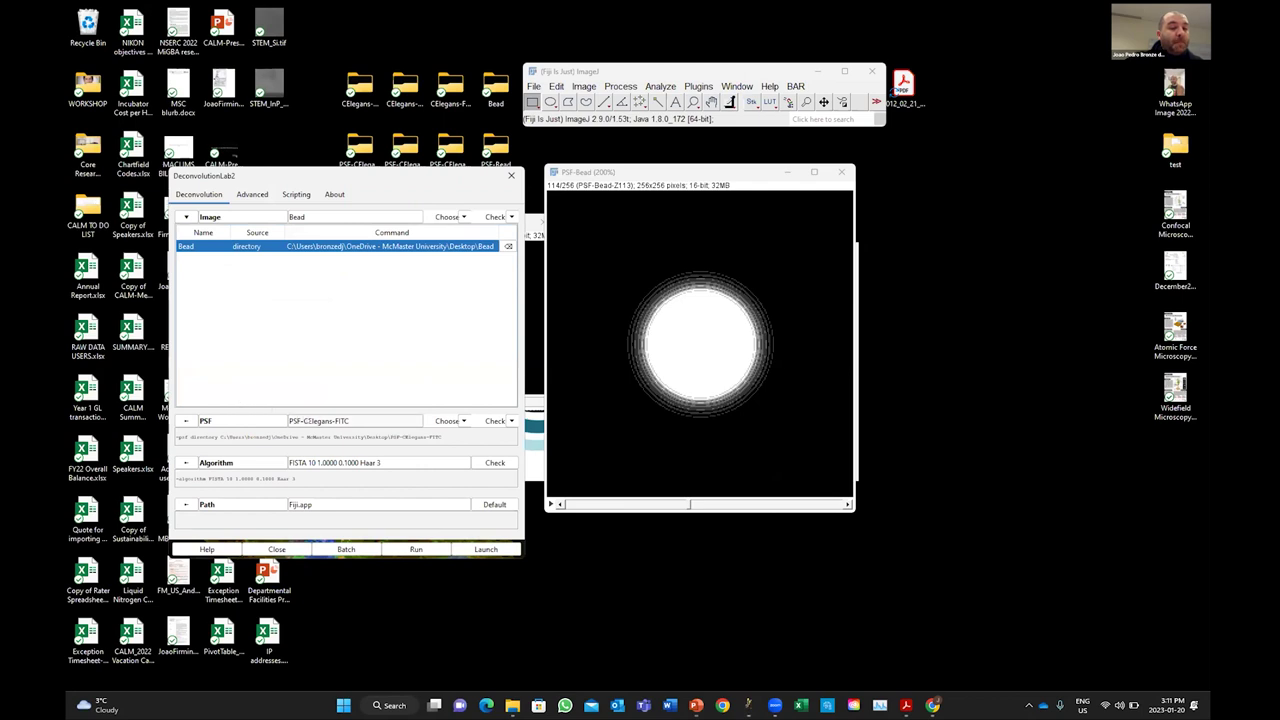
- Add the PSF-Bead folder as the PSF source, remove the PSF-CElegans-FITC entry, and collapse the PSF section
left_click(186, 420)
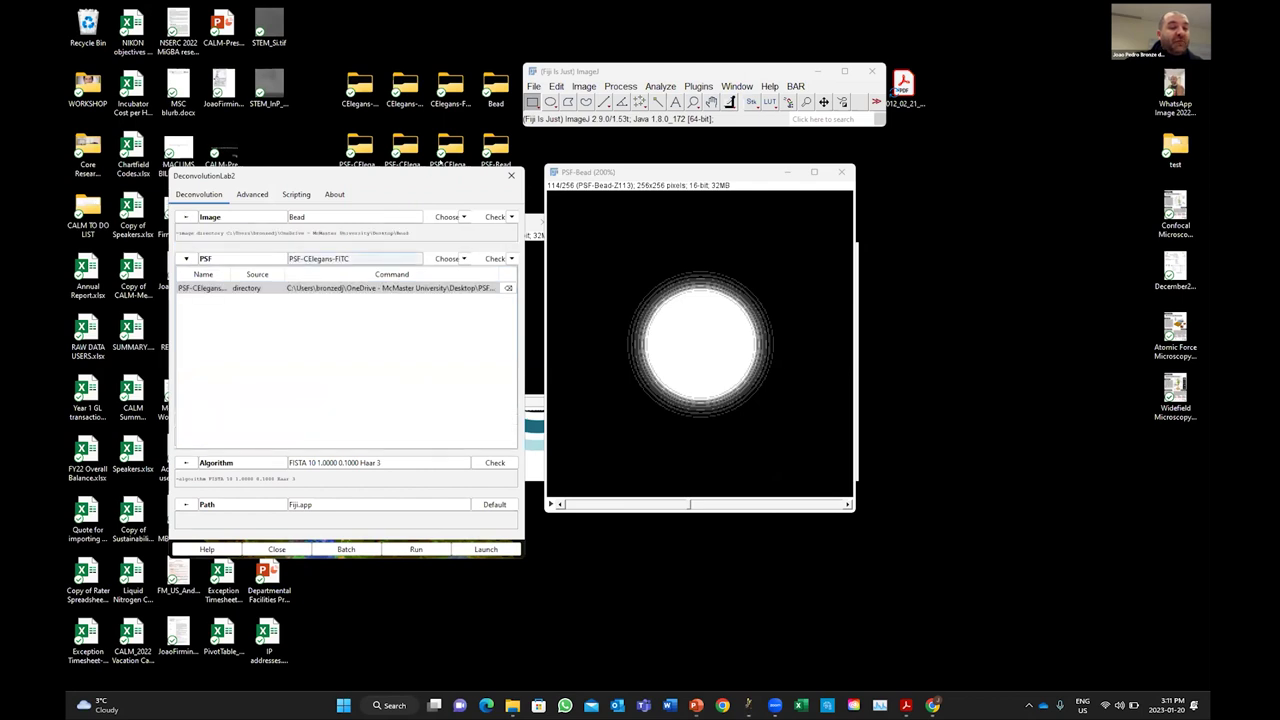
left_click_drag(497, 150, 306, 314)
left_click(352, 299)
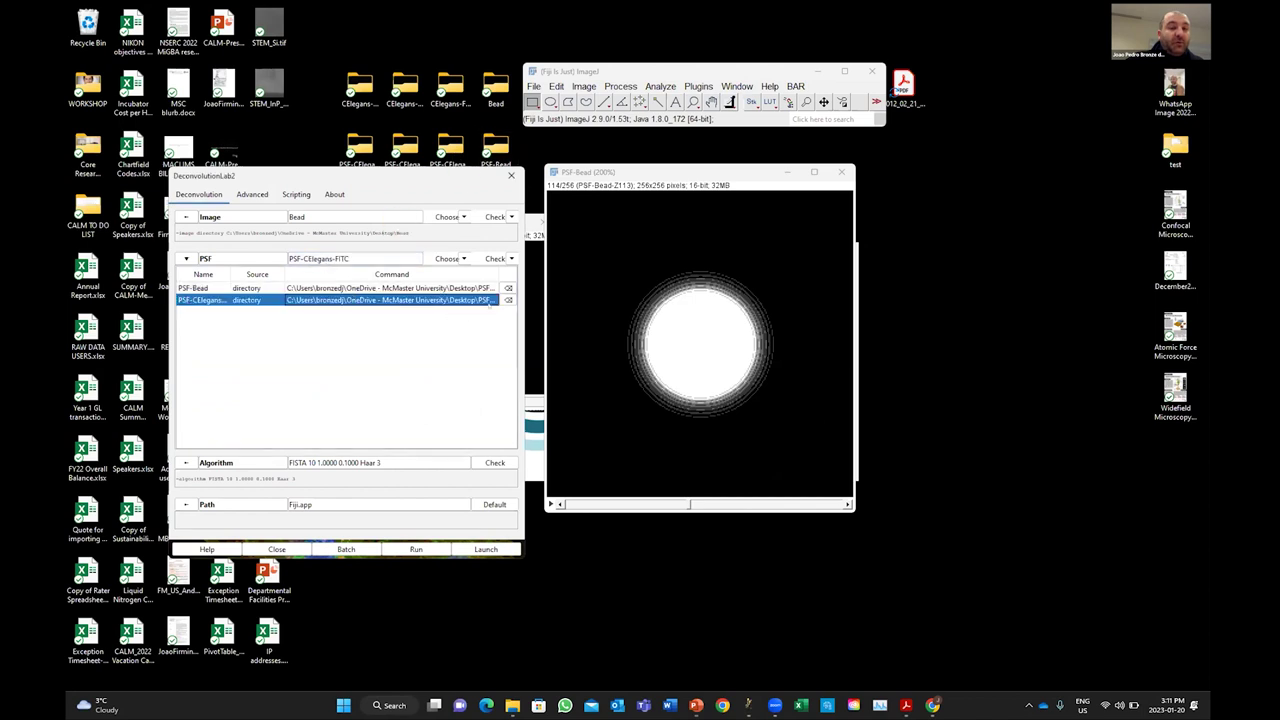
left_click(508, 300)
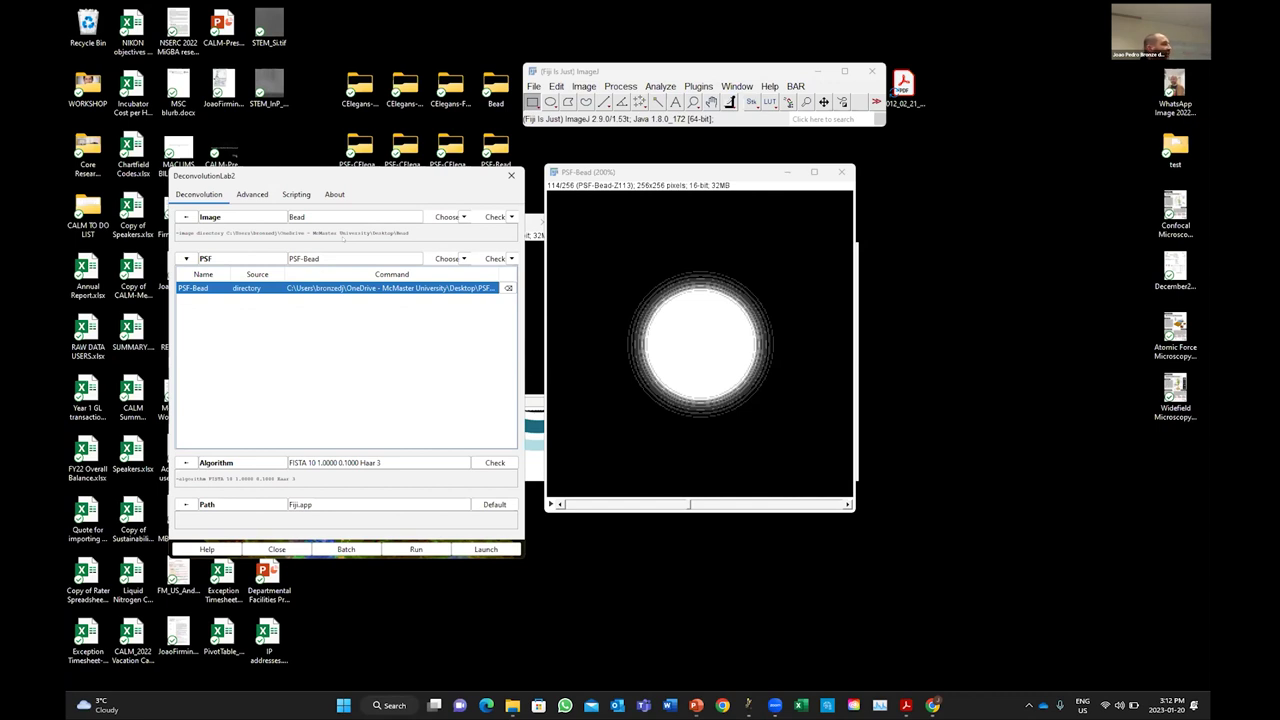
left_click(186, 258)
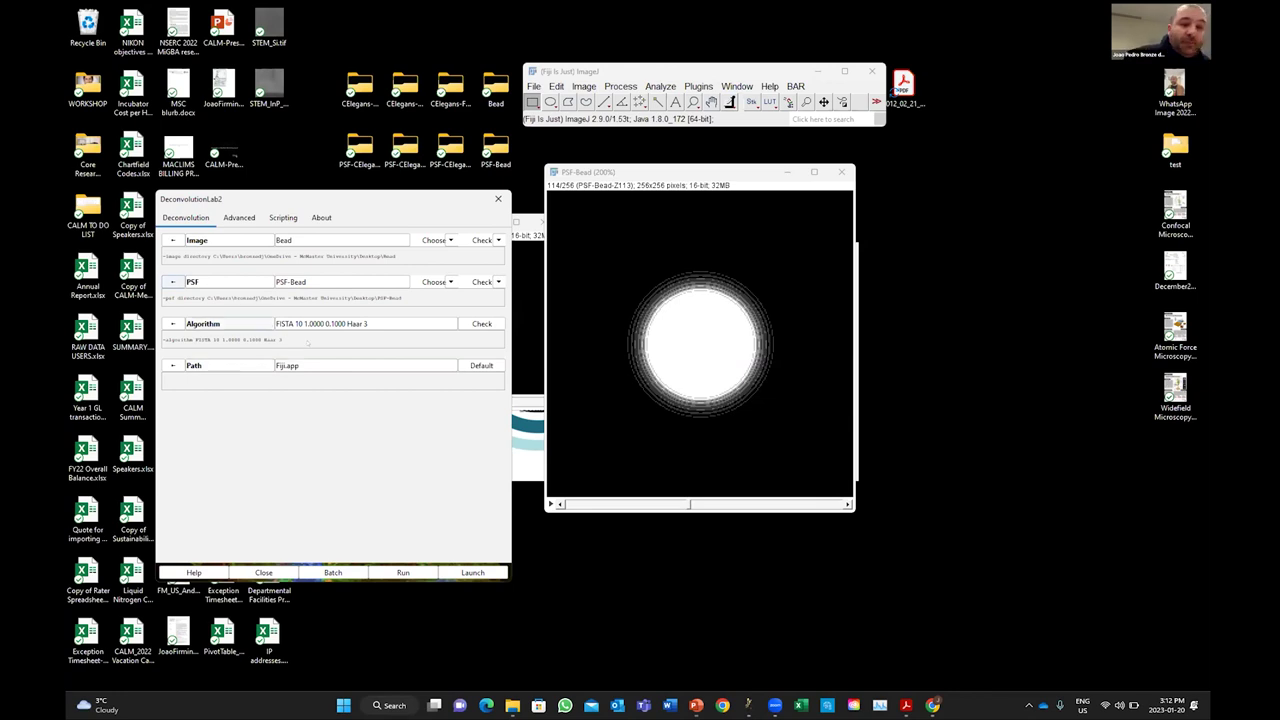
- Change the deconvolution algorithm to Richardson-Lucy
left_click(173, 323)
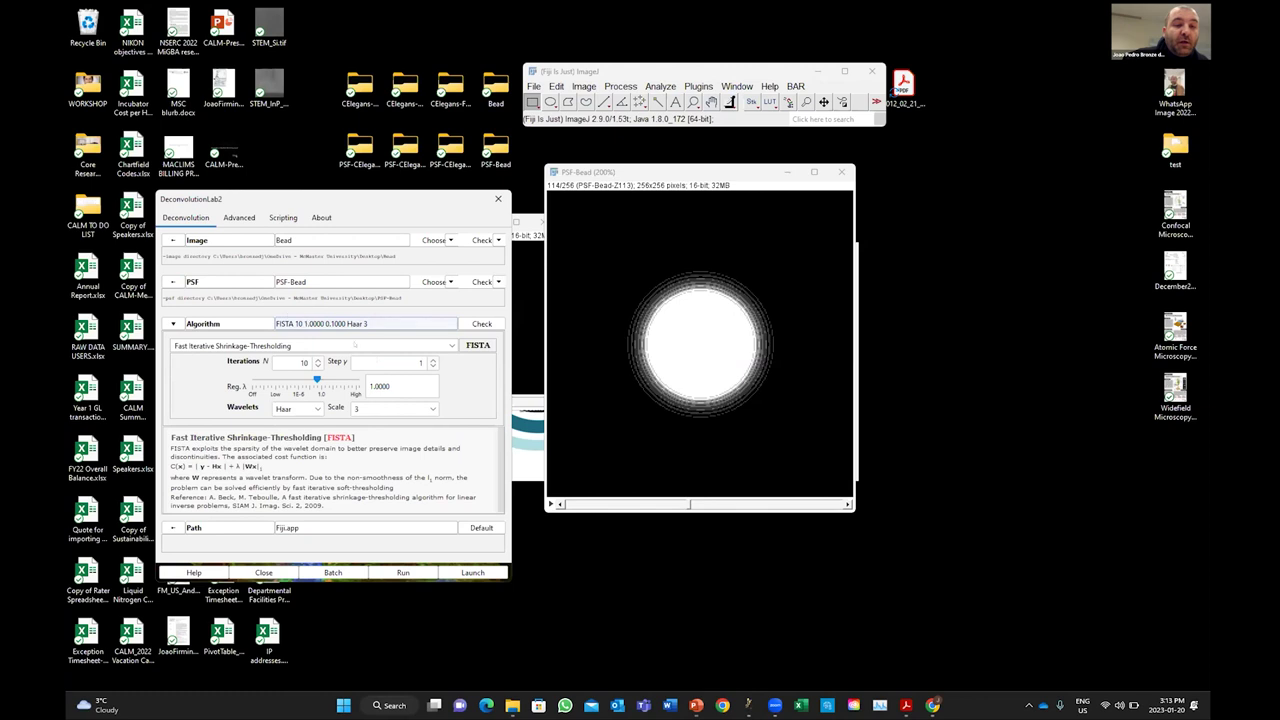
left_click(310, 345)
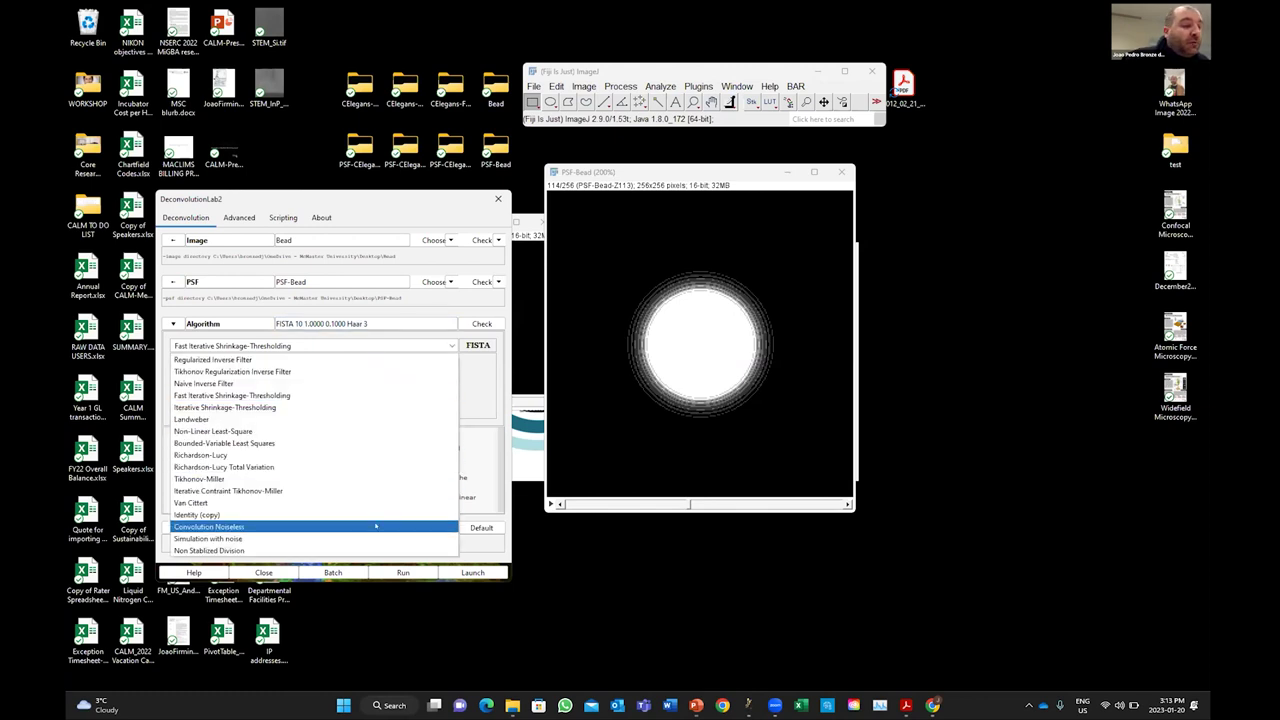
left_click(362, 452)
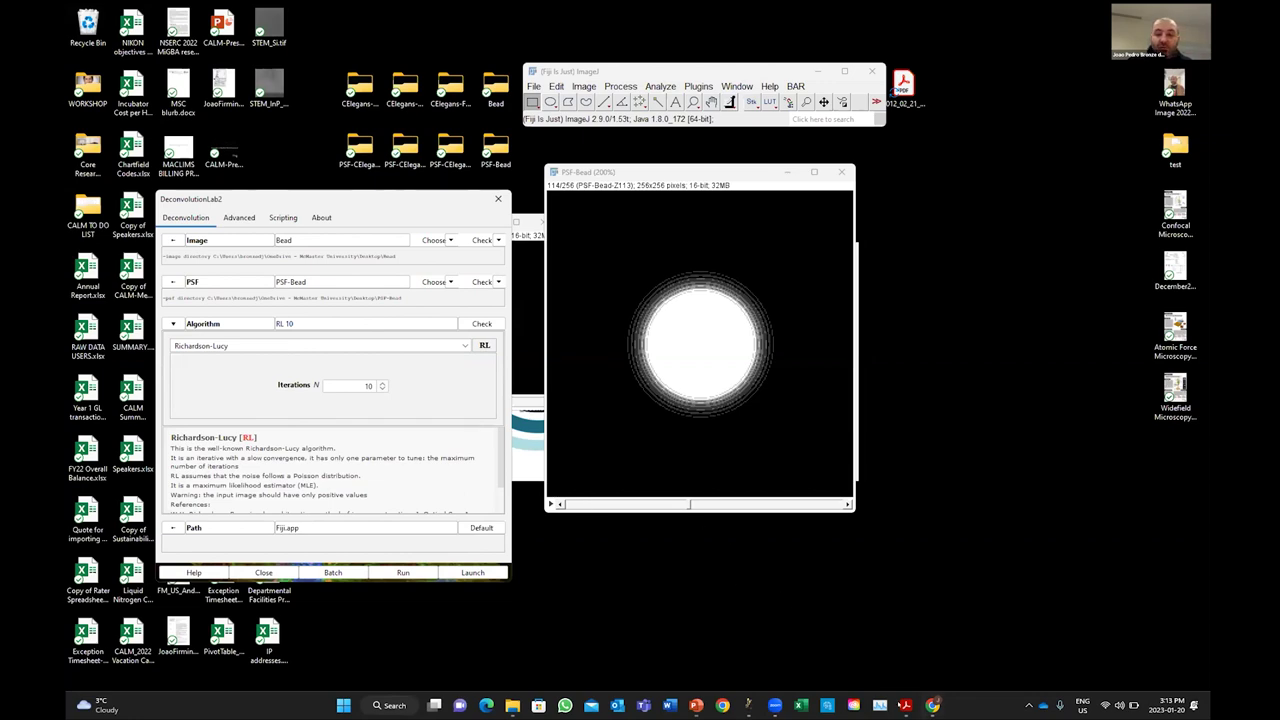
- Consult the Common Algorithms slide in PowerPoint, return to DeconvolutionLab2, and launch and run the Richardson-Lucy job with 10 iterations
left_click(696, 705)
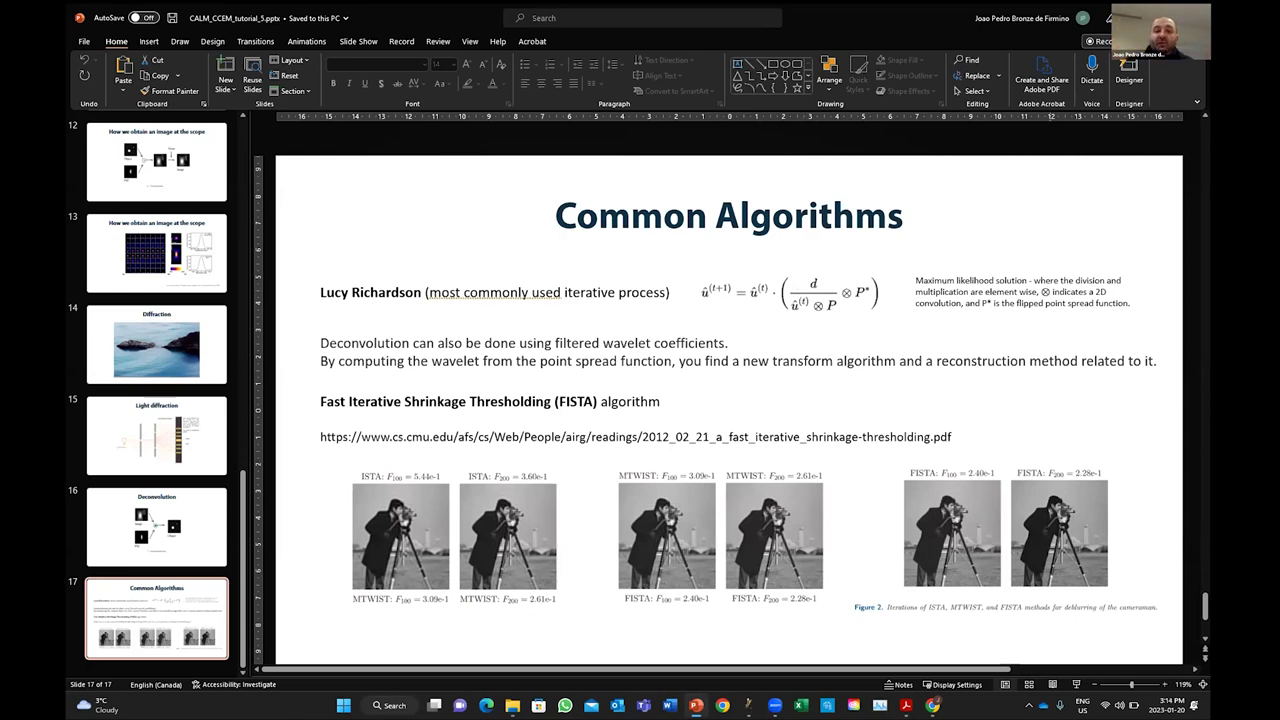
key("super+Down")
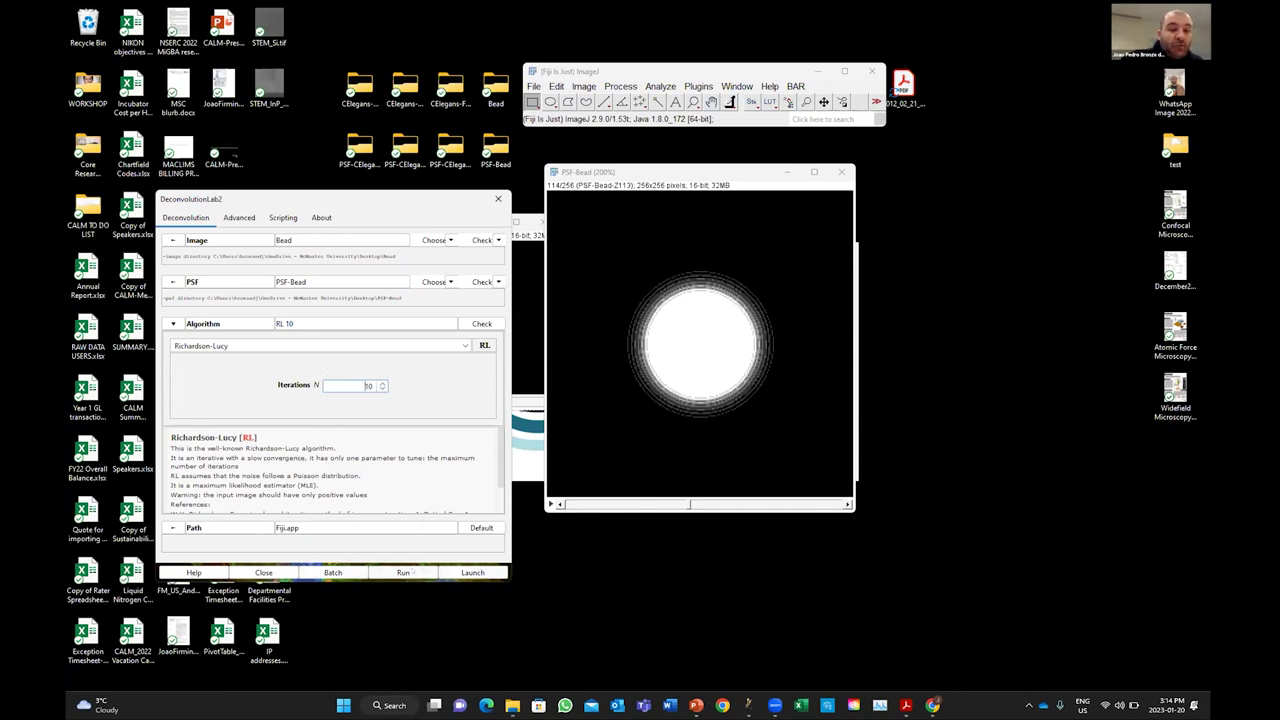
left_click(473, 572)
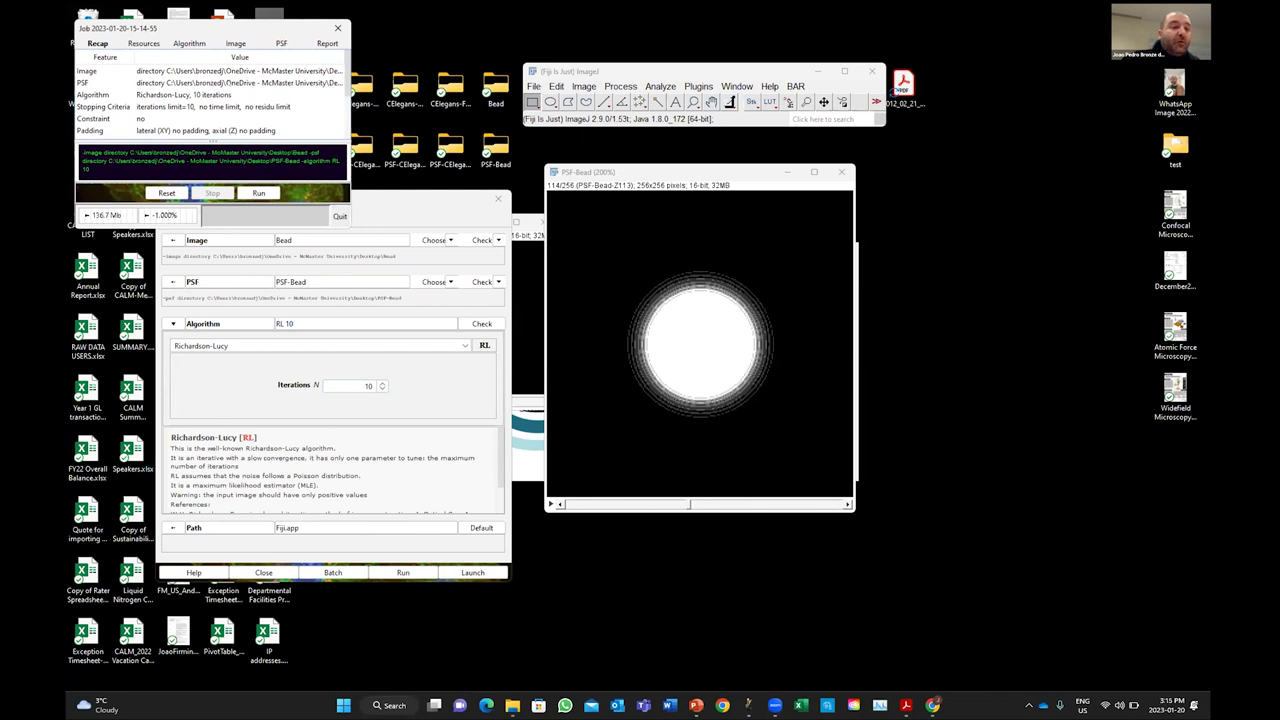
left_click(258, 192)
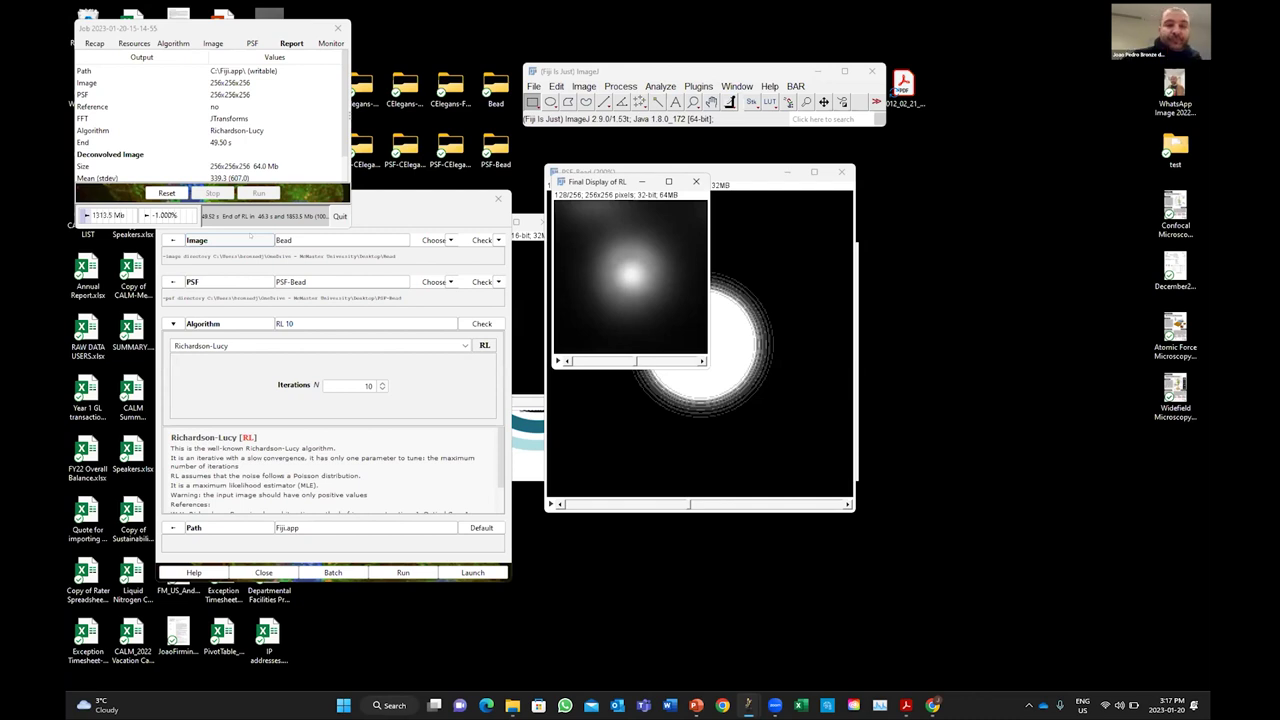
- Enlarge the deconvolved RL stack to 150%, go to slice 103, and show its orthogonal views
key("plus")
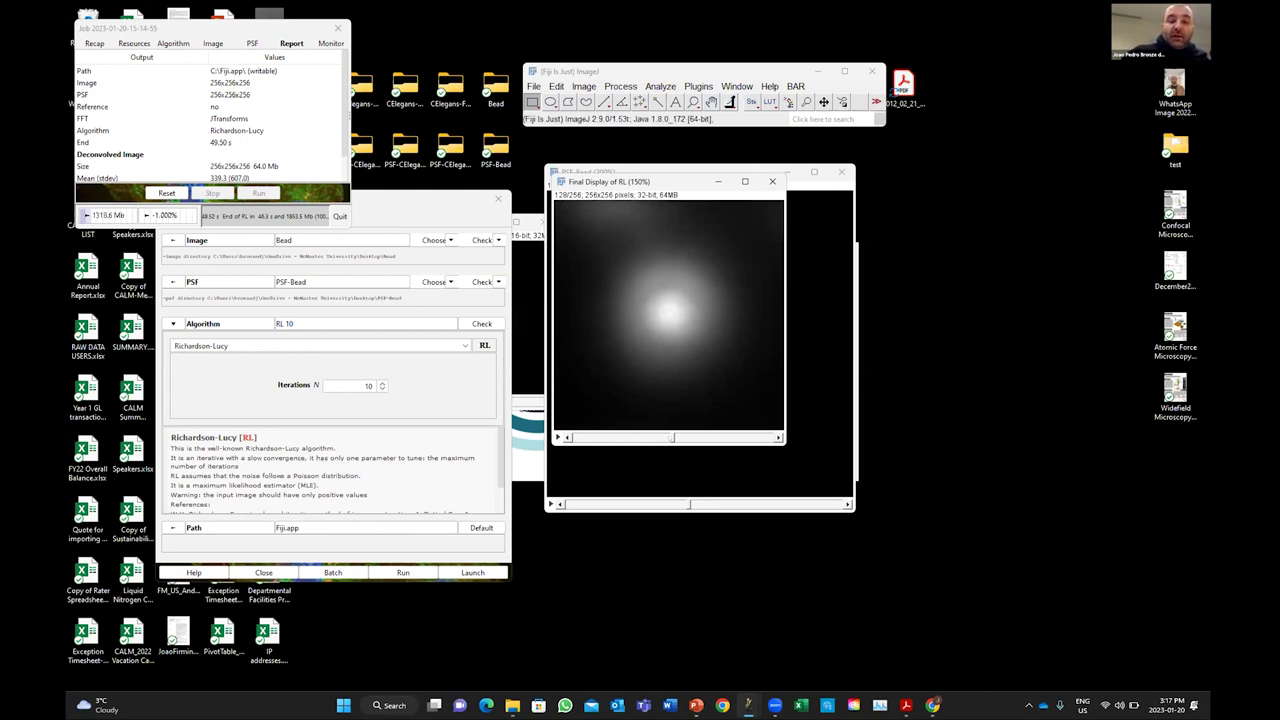
scroll(669, 318, "up", 20)
scroll(669, 318, "down", 4)
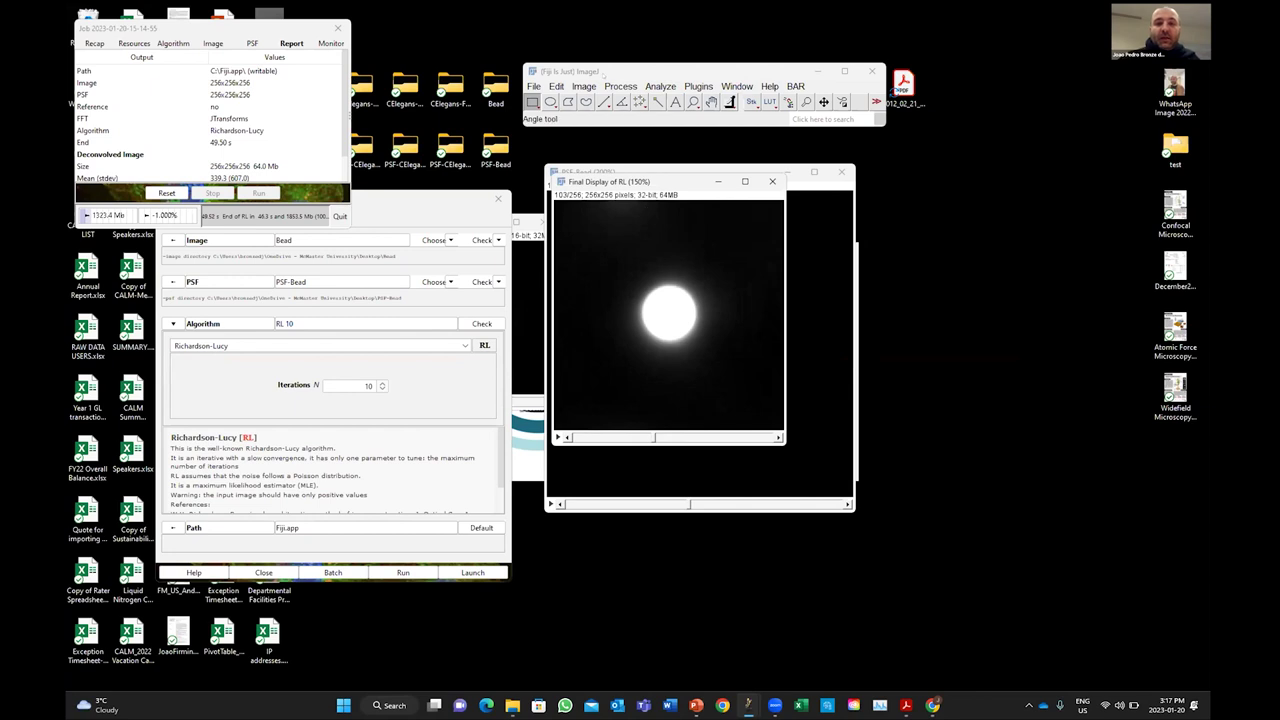
left_click(584, 86)
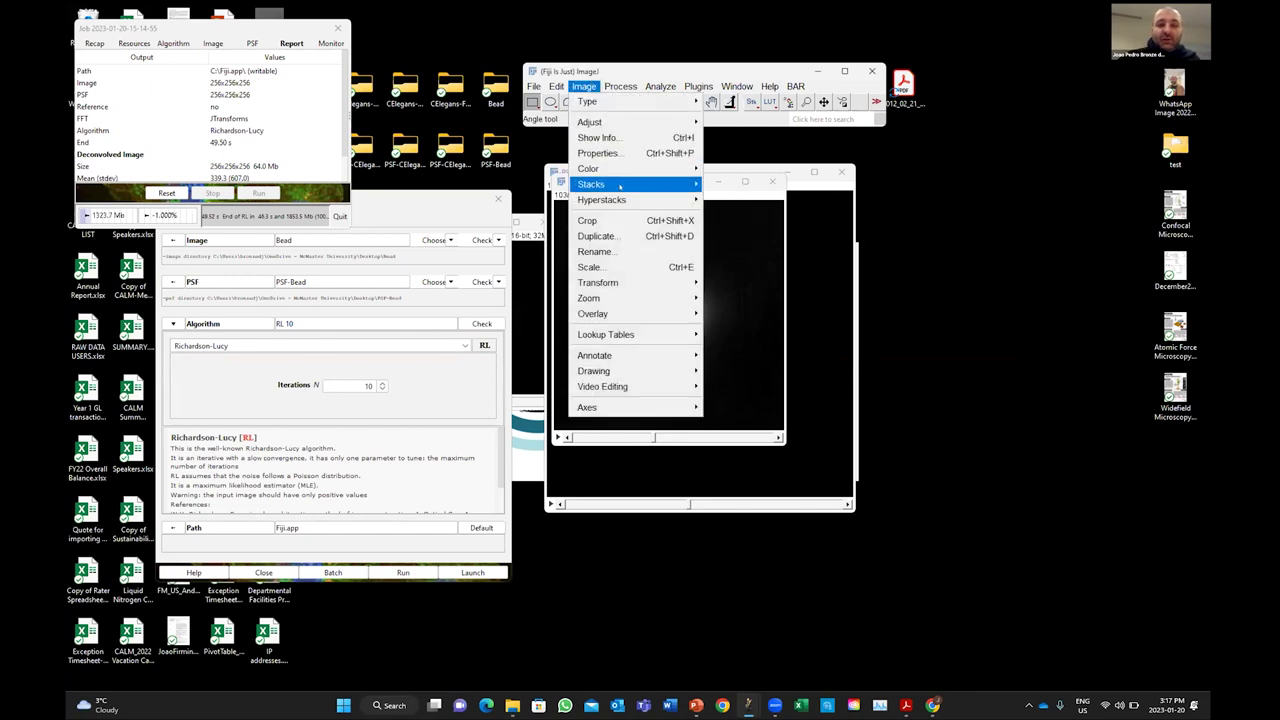
mouse_move(620, 186)
left_click(773, 330)
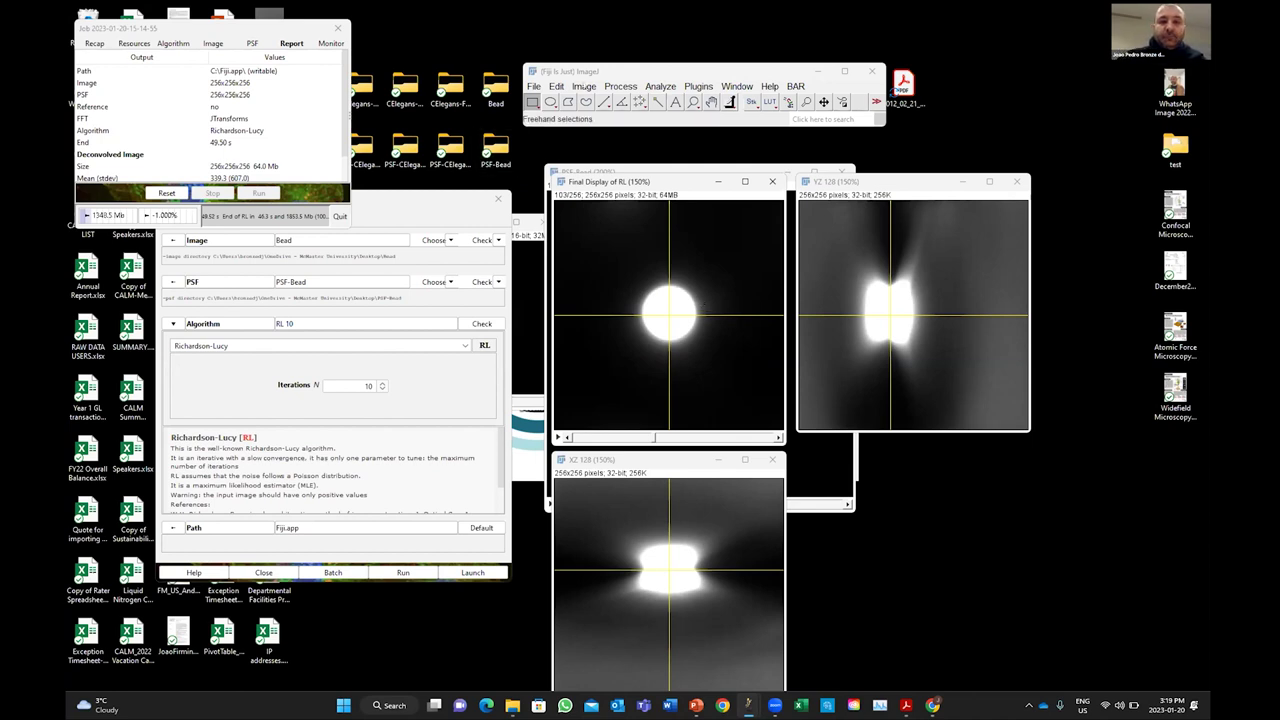
- Reset the deconvolved stack's brightness and contrast range and move the B&C window away from the image views
left_click(584, 86)
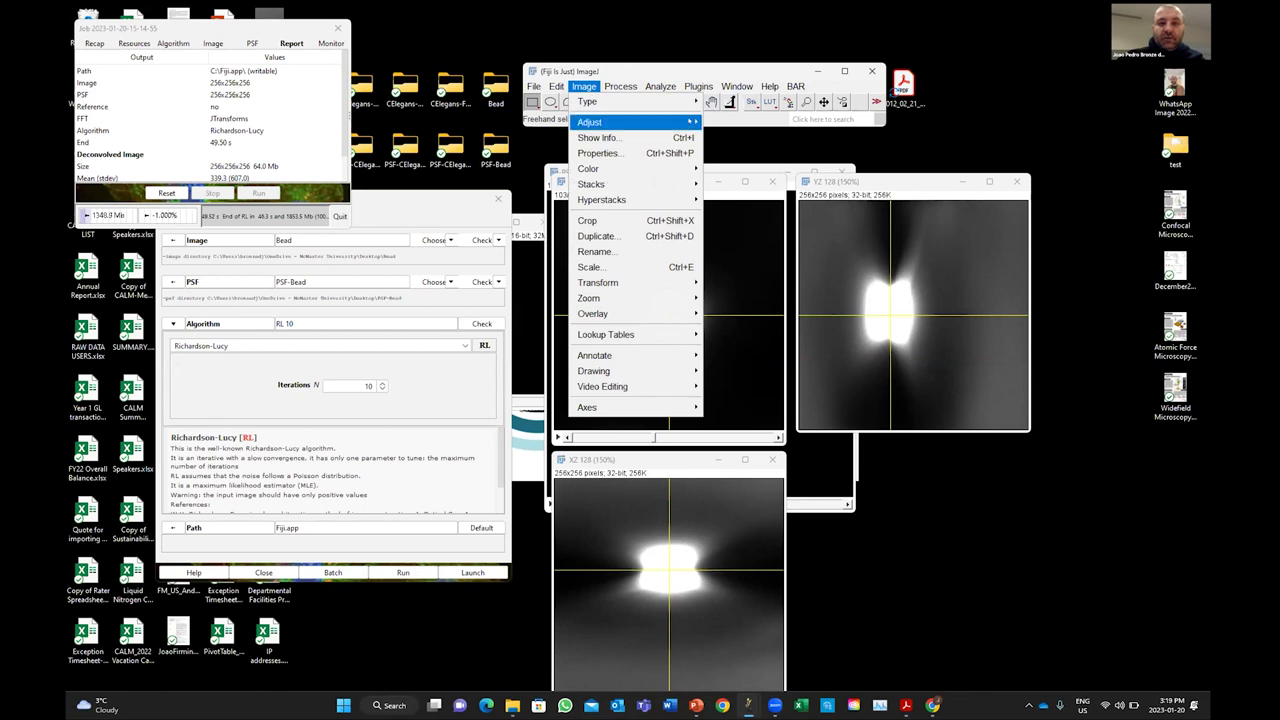
mouse_move(590, 121)
left_click(745, 121)
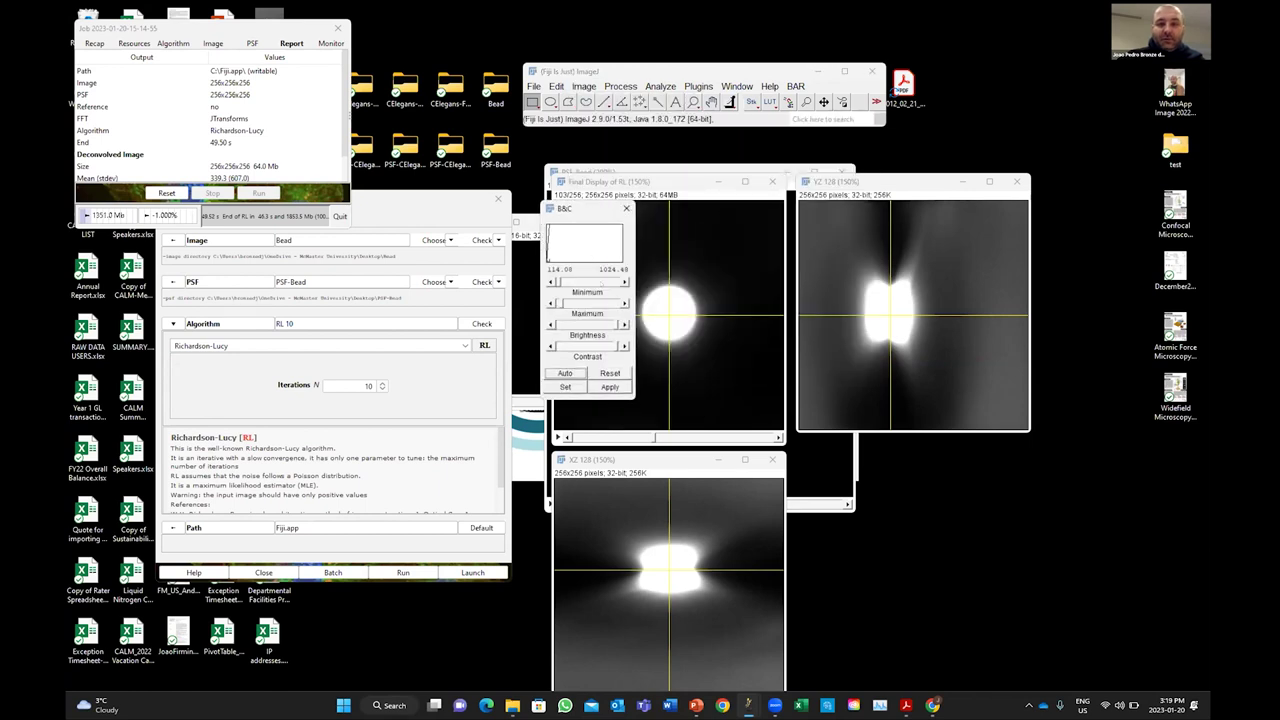
left_click(610, 373)
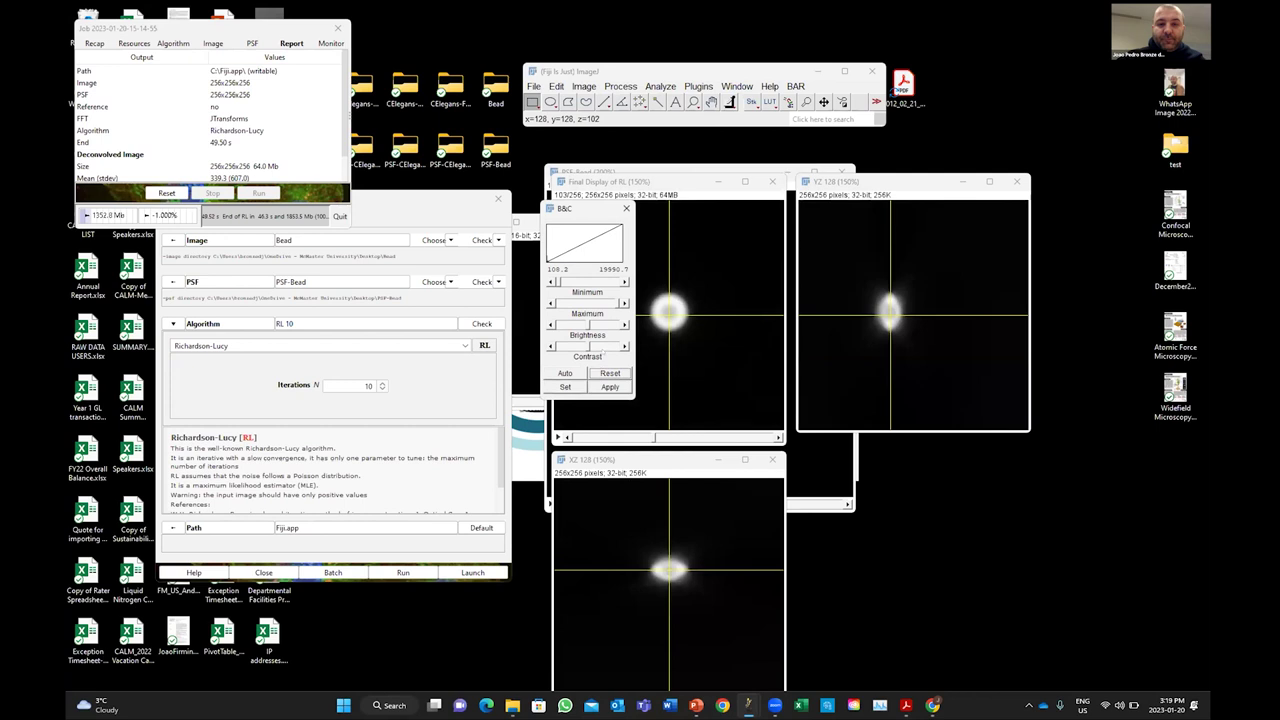
left_click_drag(590, 208, 1061, 23)
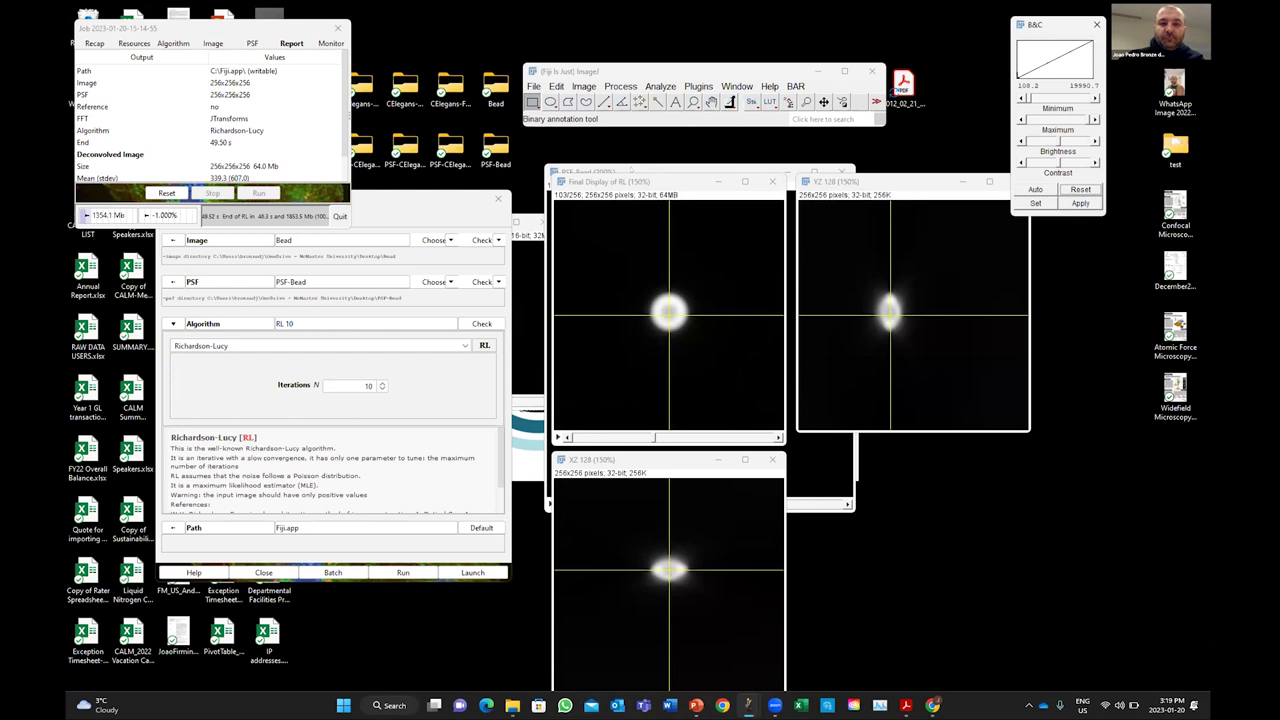
- Bring the PSF-Bead stack to the front and close it
left_click(630, 170)
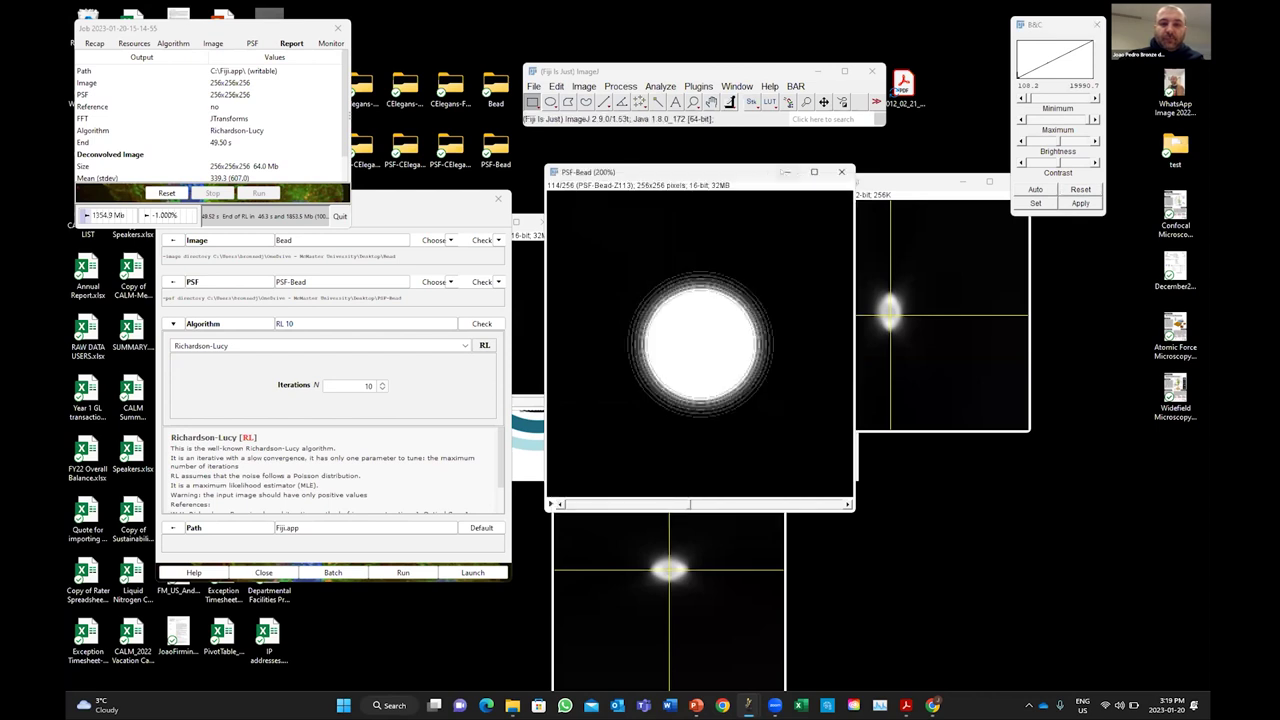
left_click(841, 172)
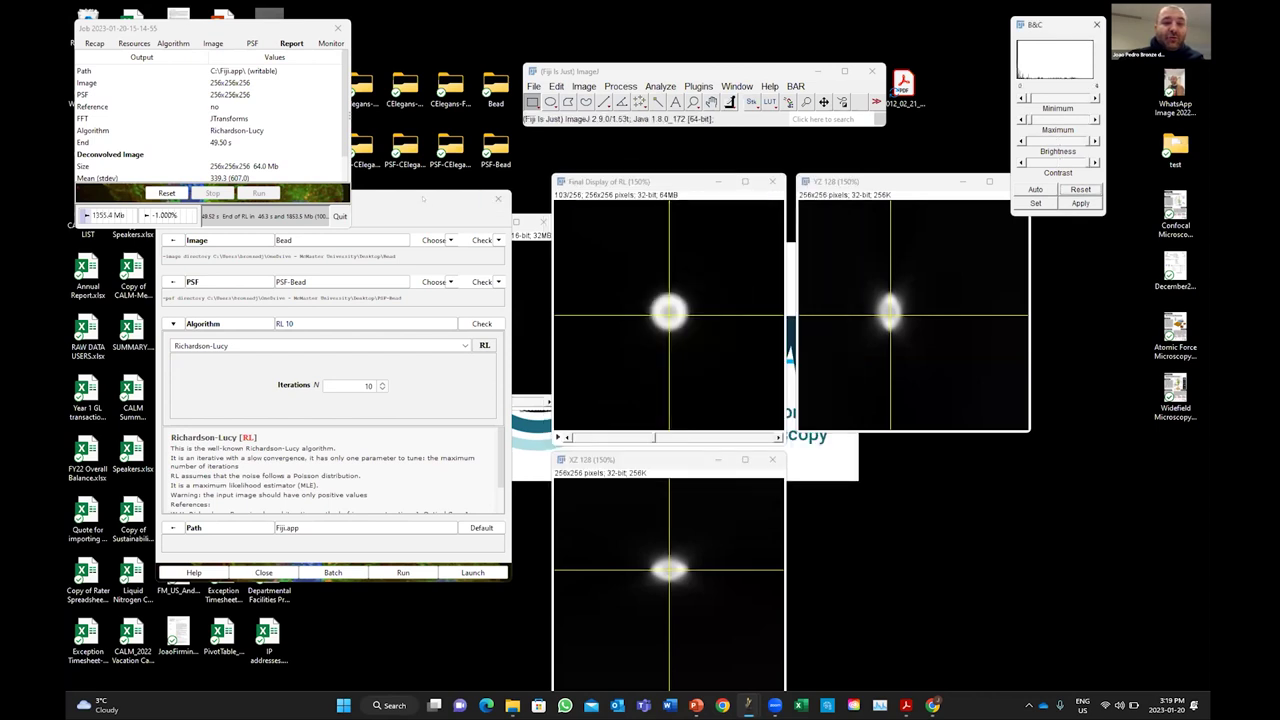
- Move the DeconvolutionLab2 window out of the way, then reposition the Bead stack and enlarge it to 150%
left_click(300, 200)
left_click_drag(300, 200, 234, 286)
left_click(470, 222)
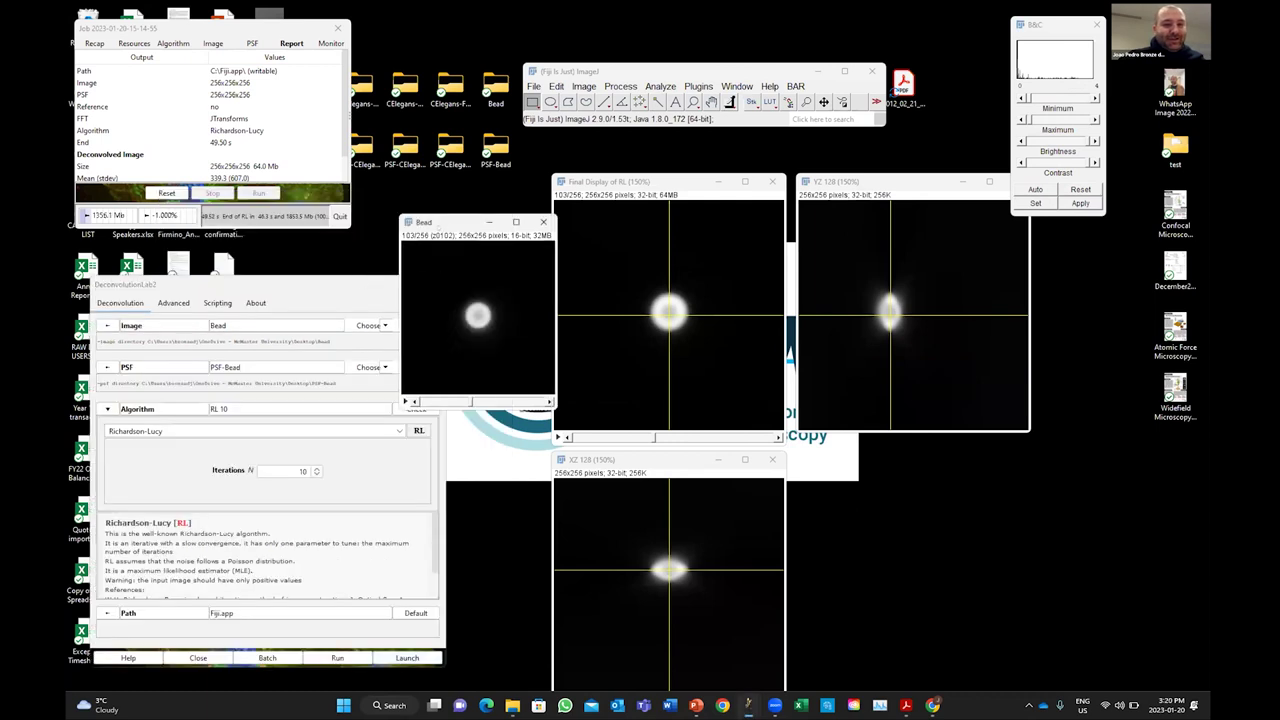
left_click_drag(444, 224, 270, 115)
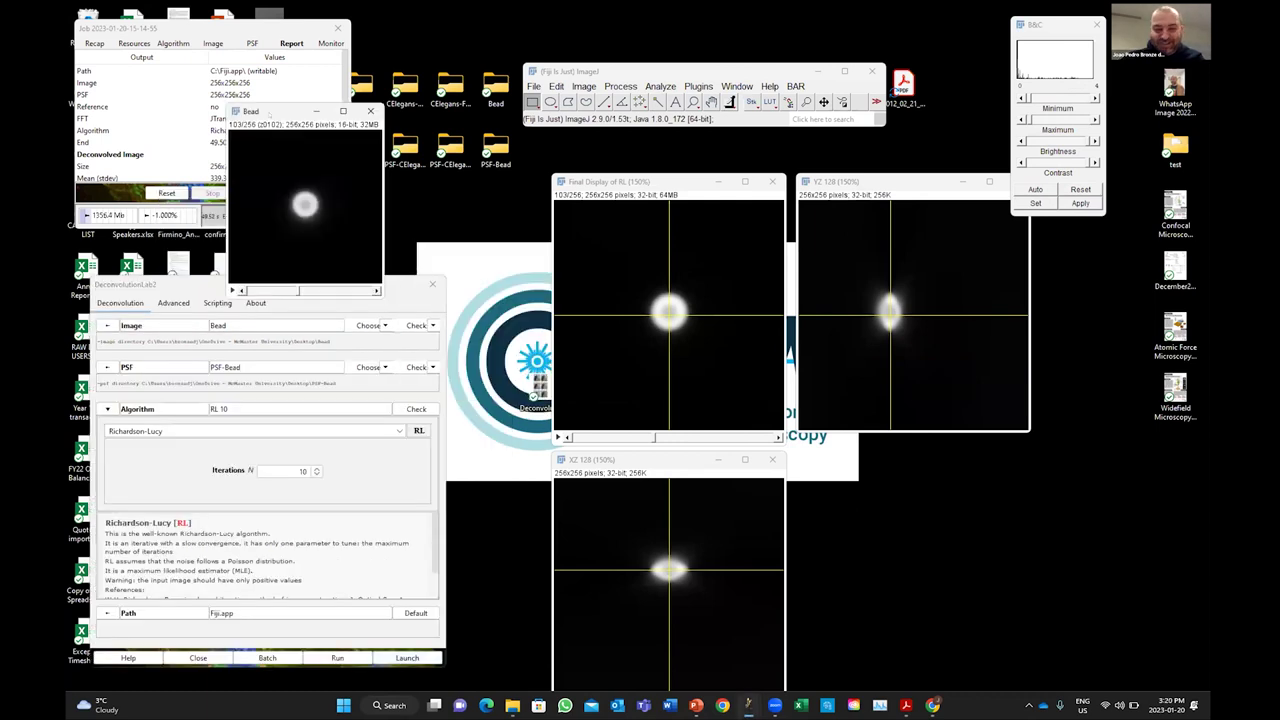
key("plus")
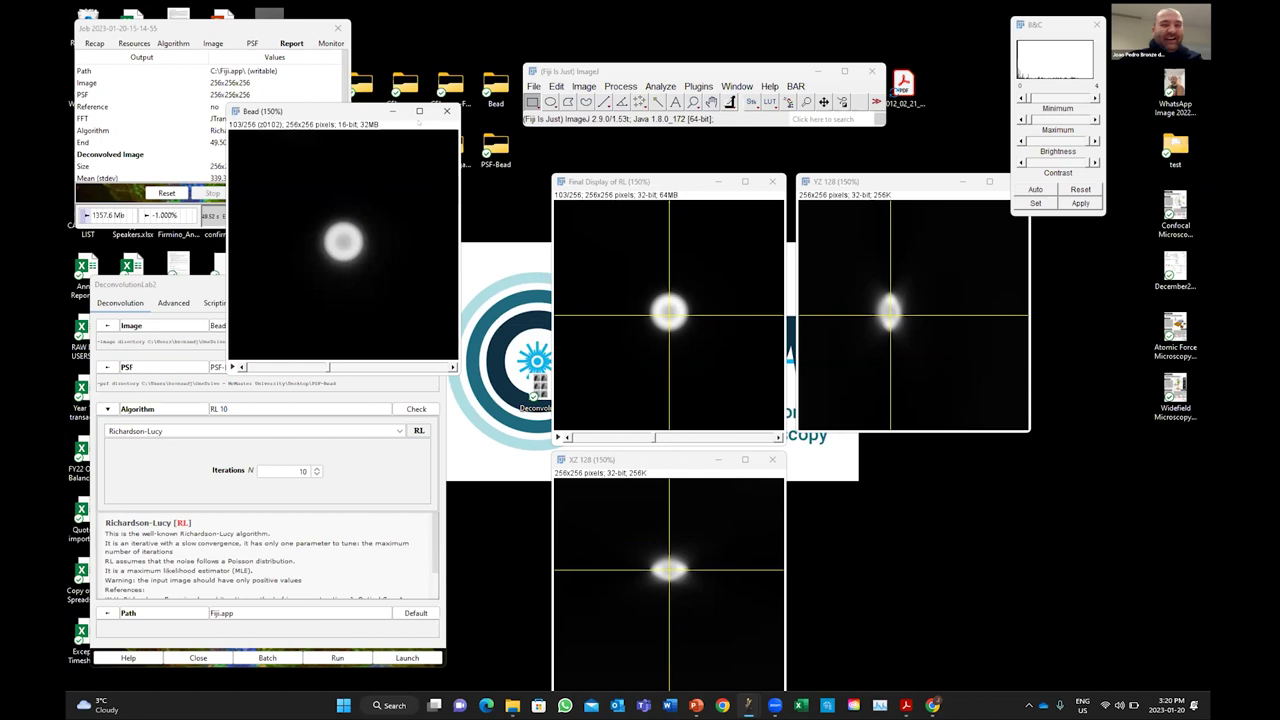
left_click(584, 86)
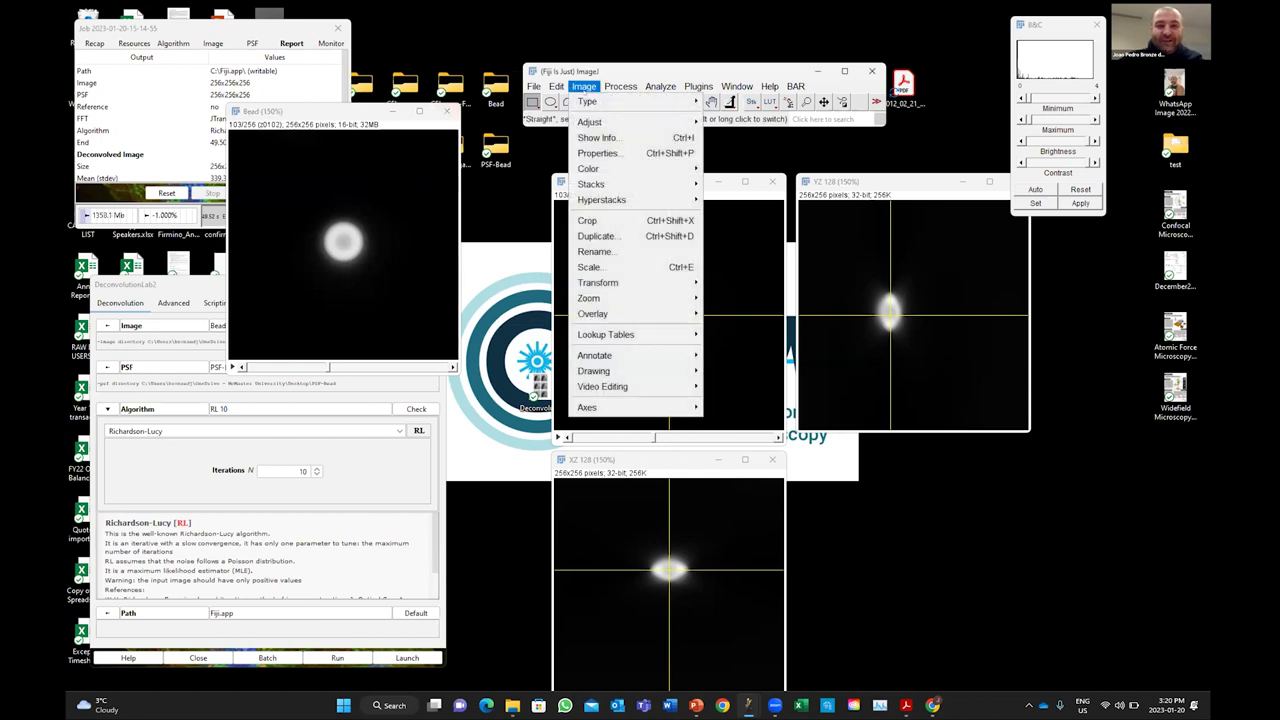
mouse_move(621, 88)
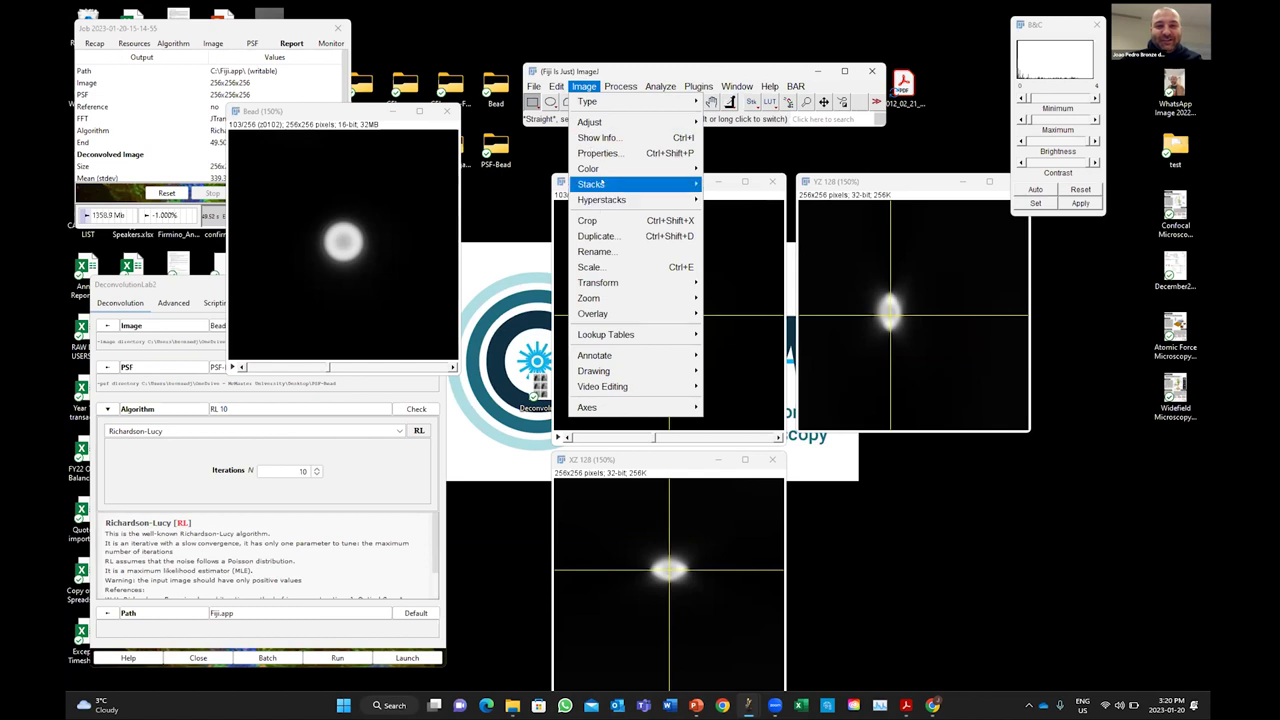
mouse_move(692, 184)
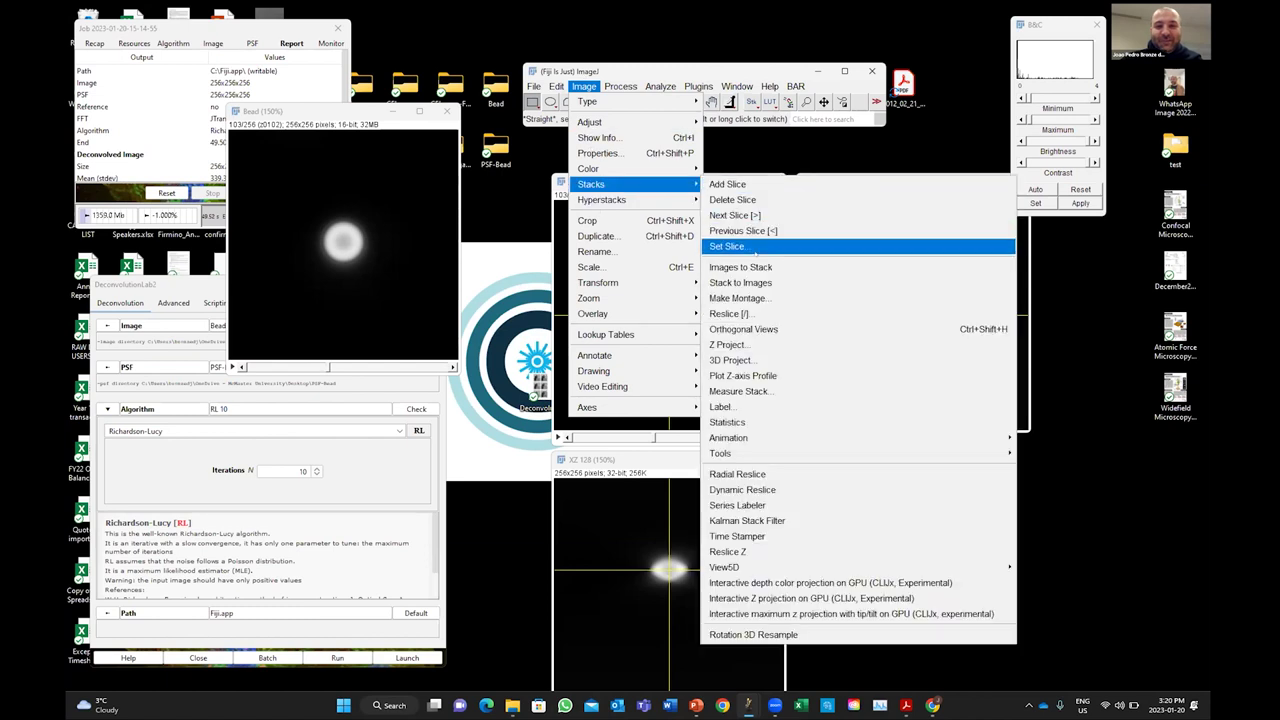
left_click(764, 344)
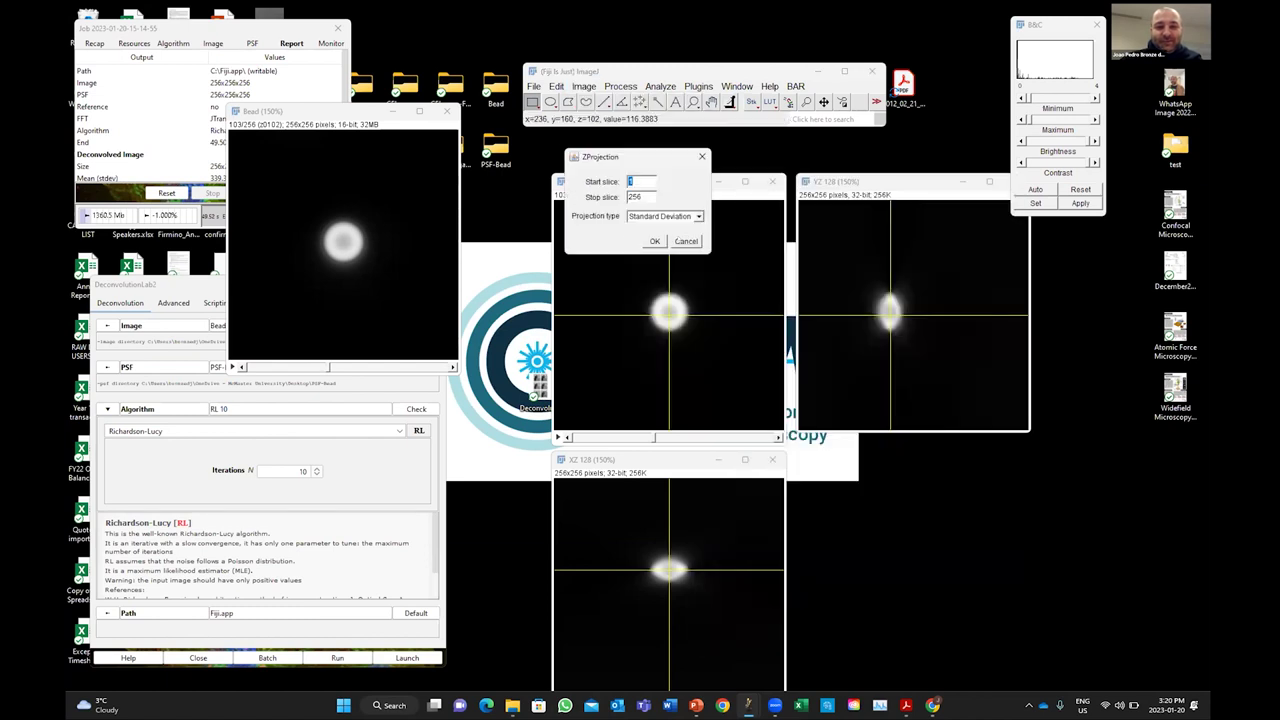
left_click(686, 241)
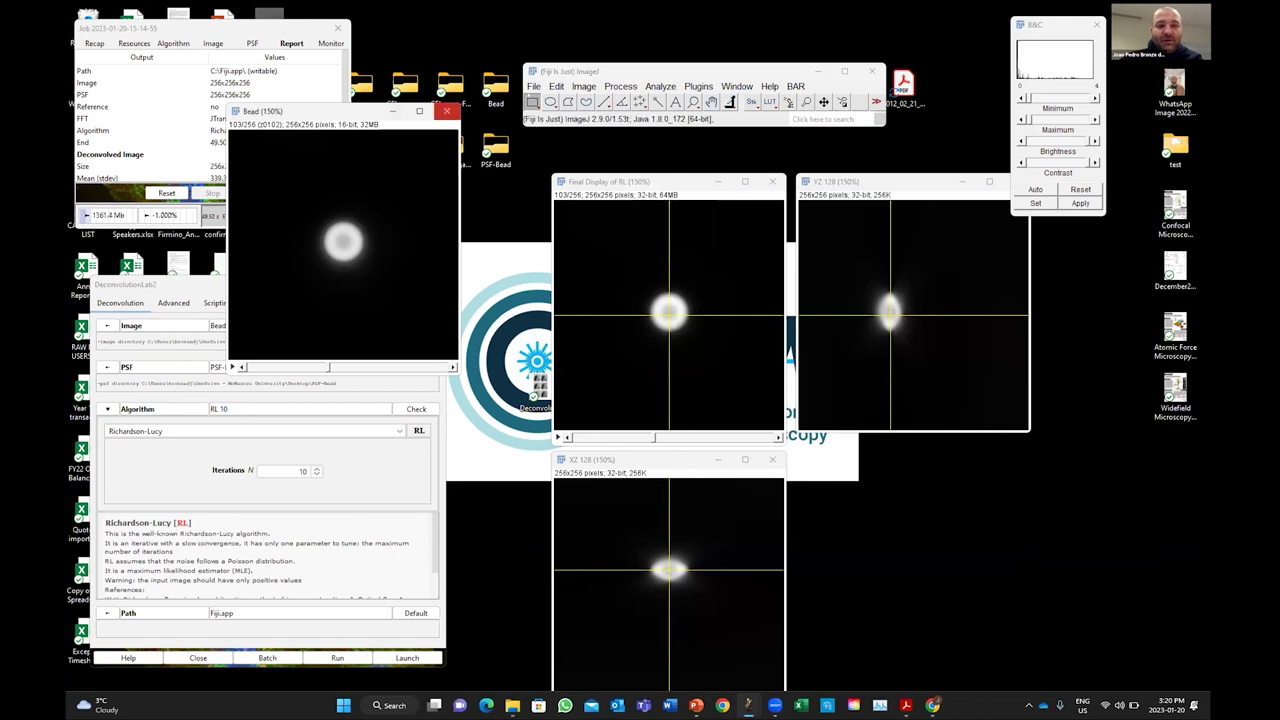
- Show the orthogonal views of the original Bead stack
left_click(583, 86)
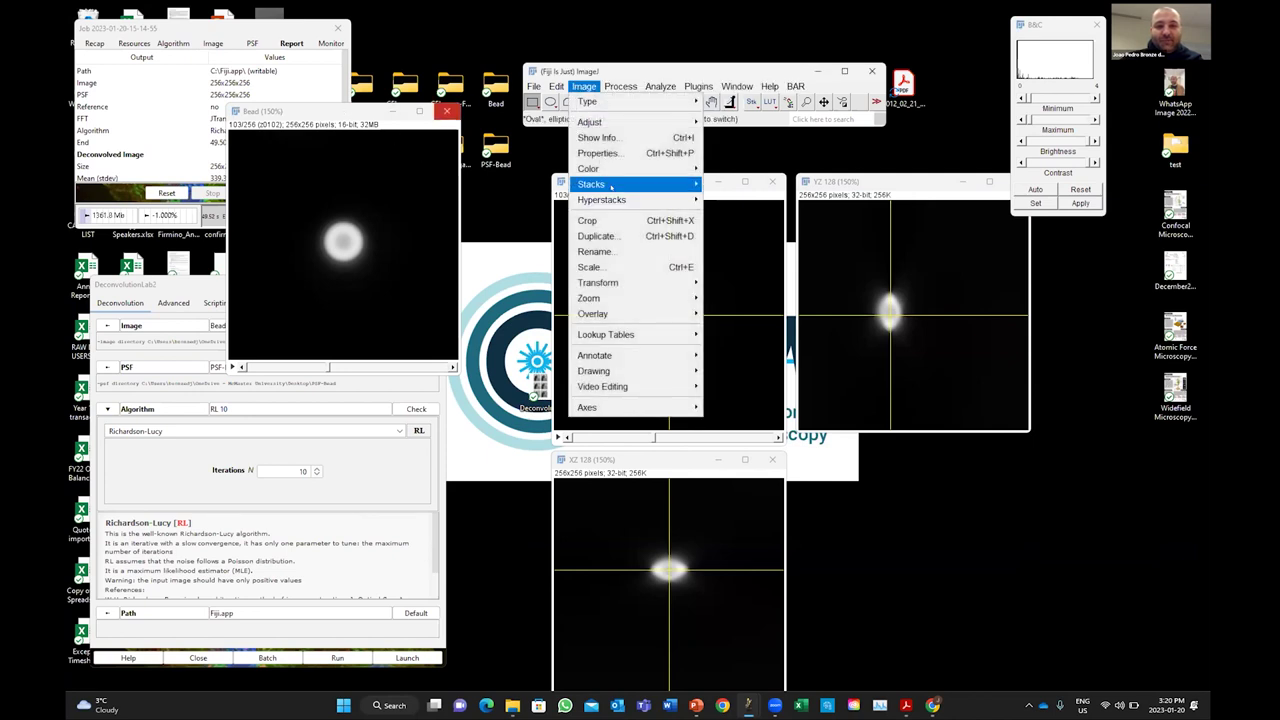
mouse_move(610, 186)
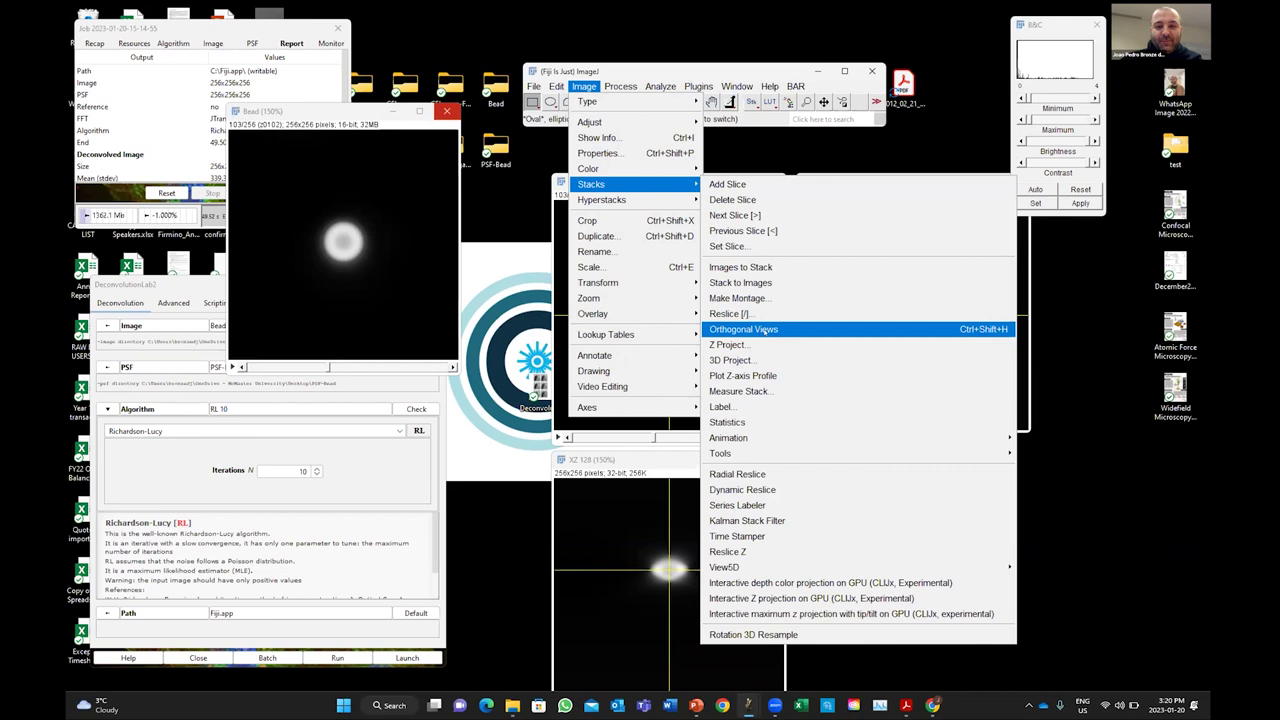
left_click(768, 329)
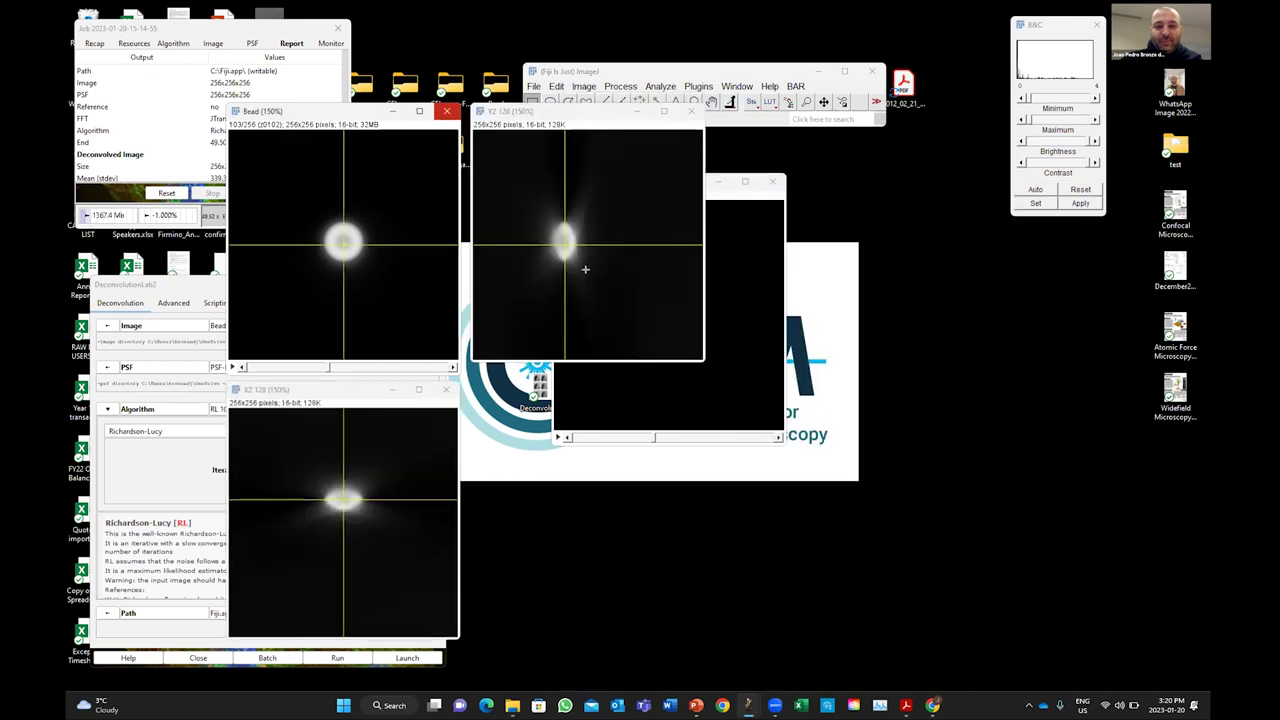
- Move the deconvolved RL stack clear of the Bead orthogonal views and go to slice 100 of the Bead stack
left_click(720, 246)
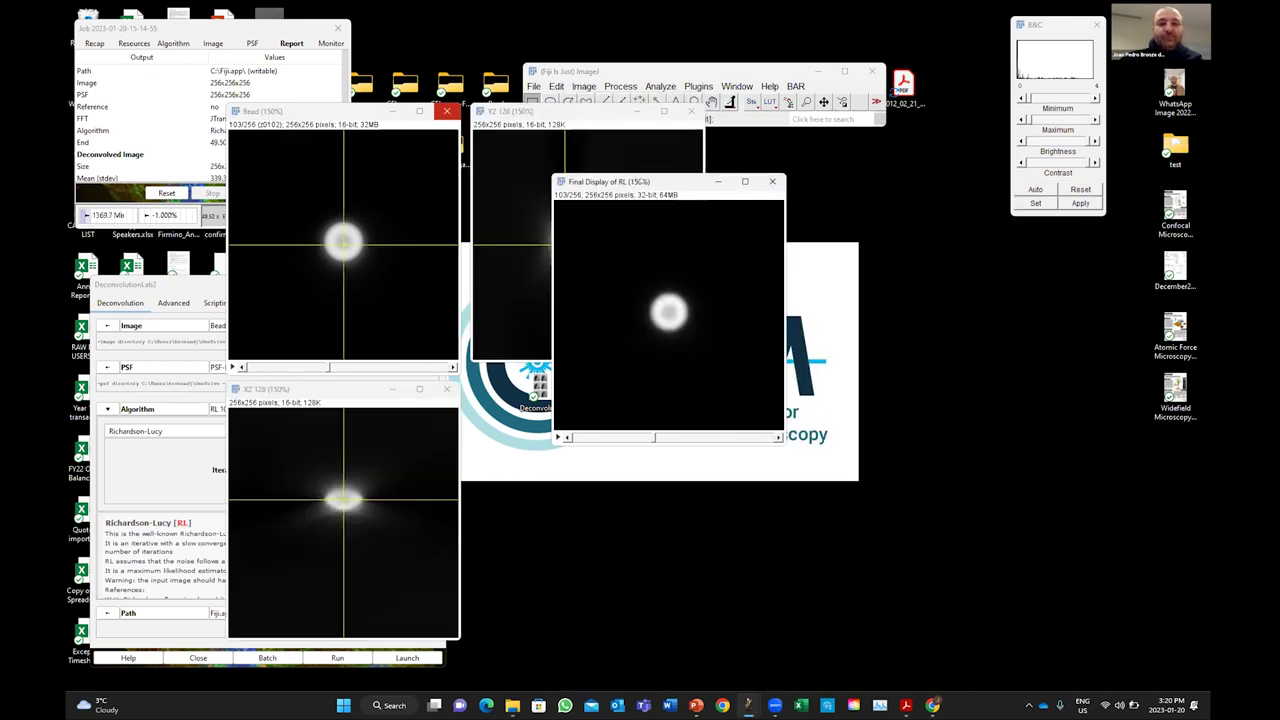
left_click_drag(640, 181, 836, 136)
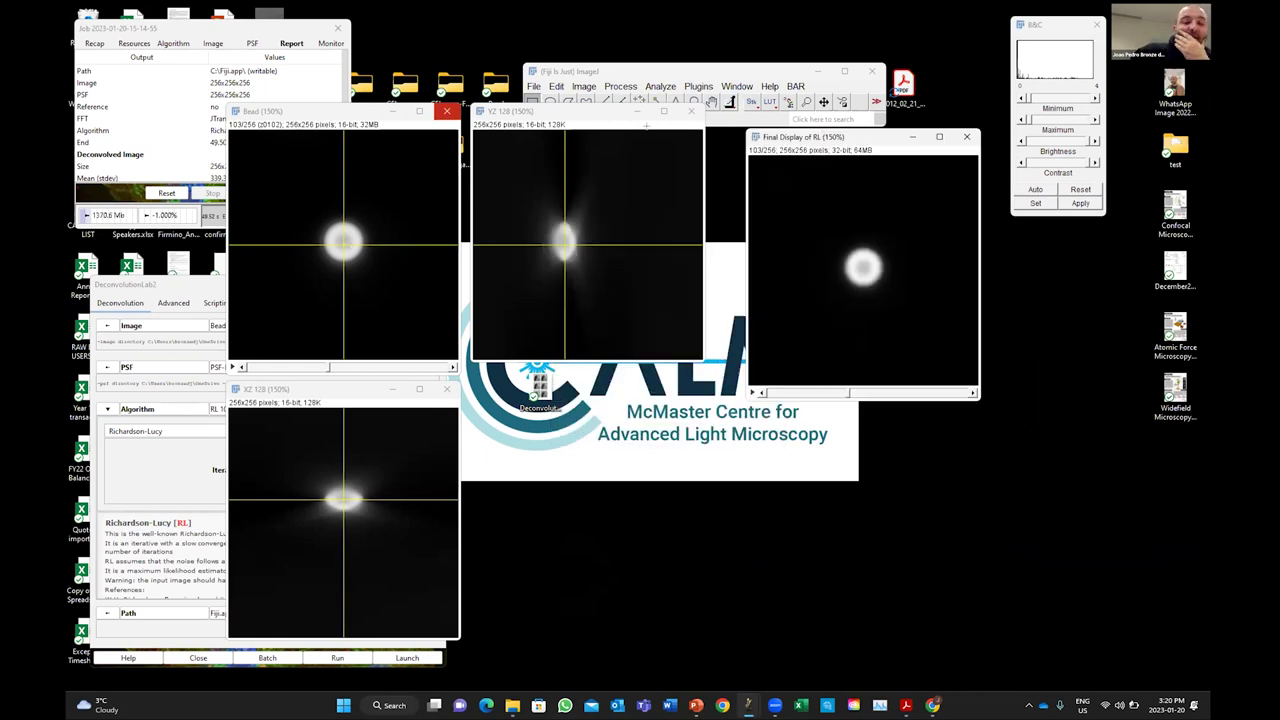
left_click(574, 112)
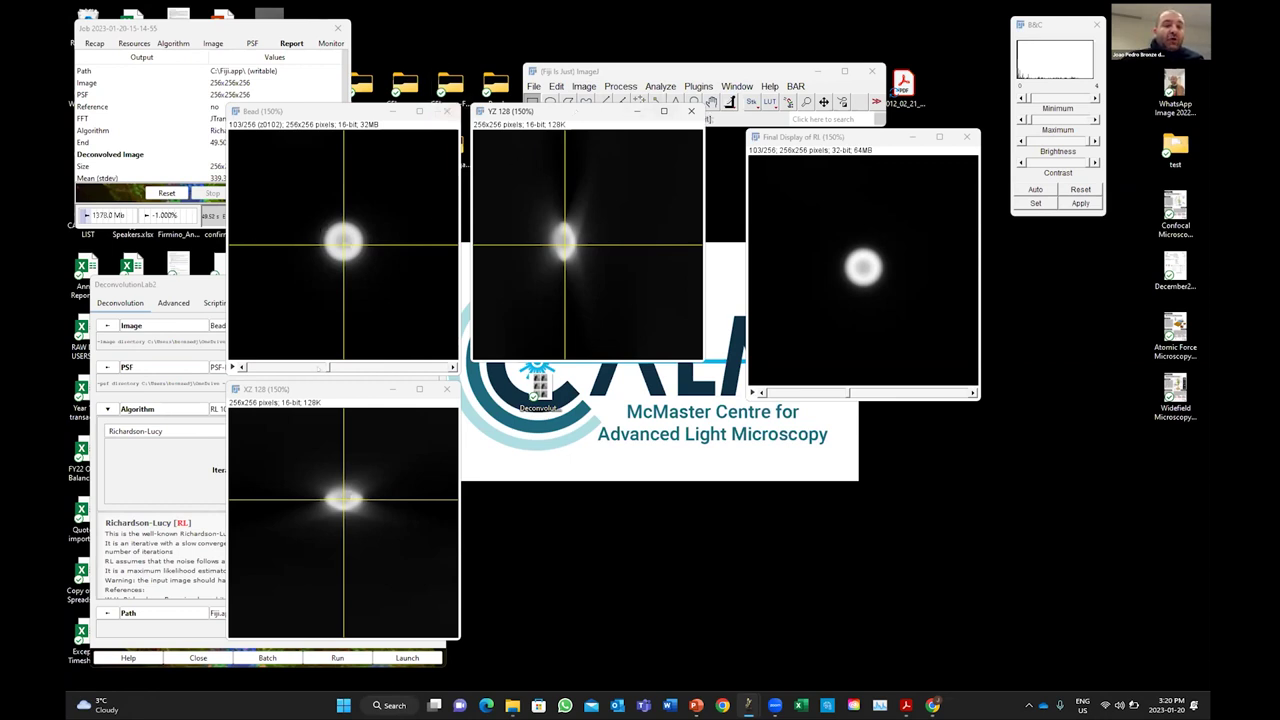
left_click_drag(327, 367, 327, 367)
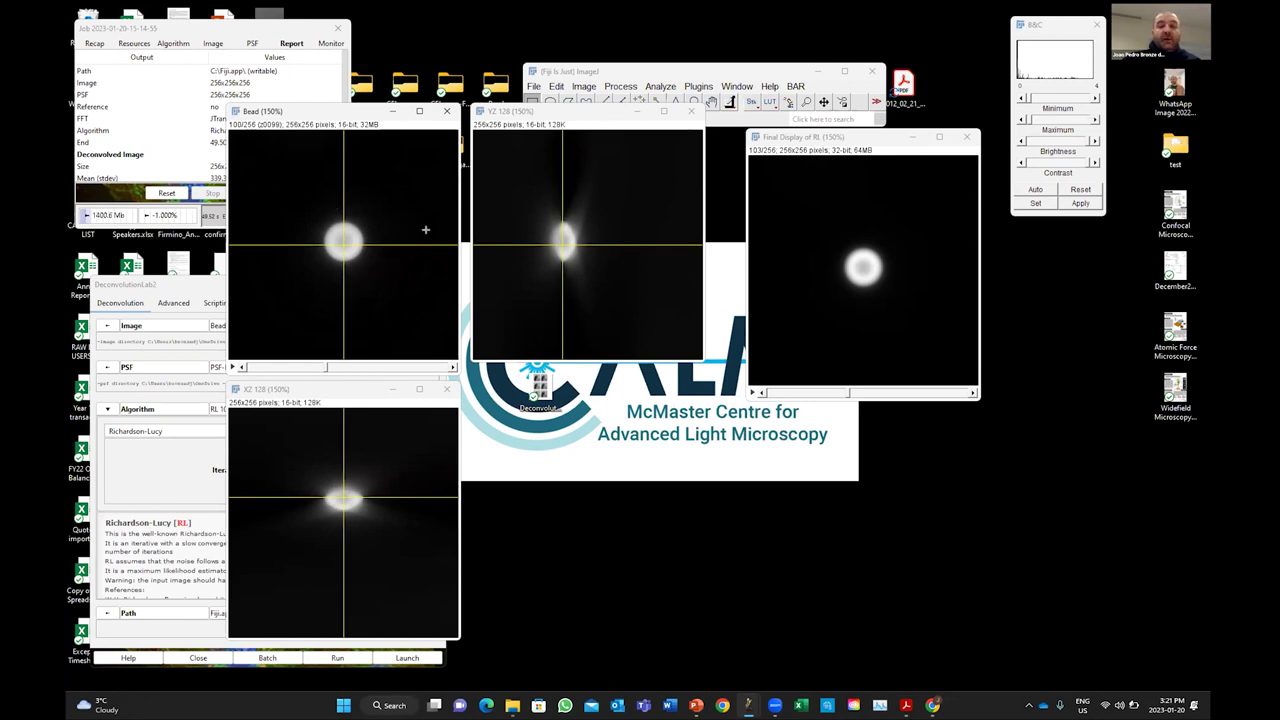
- Show the orthogonal views of the deconvolved RL stack and place it beside the Bead stack
left_click(815, 140)
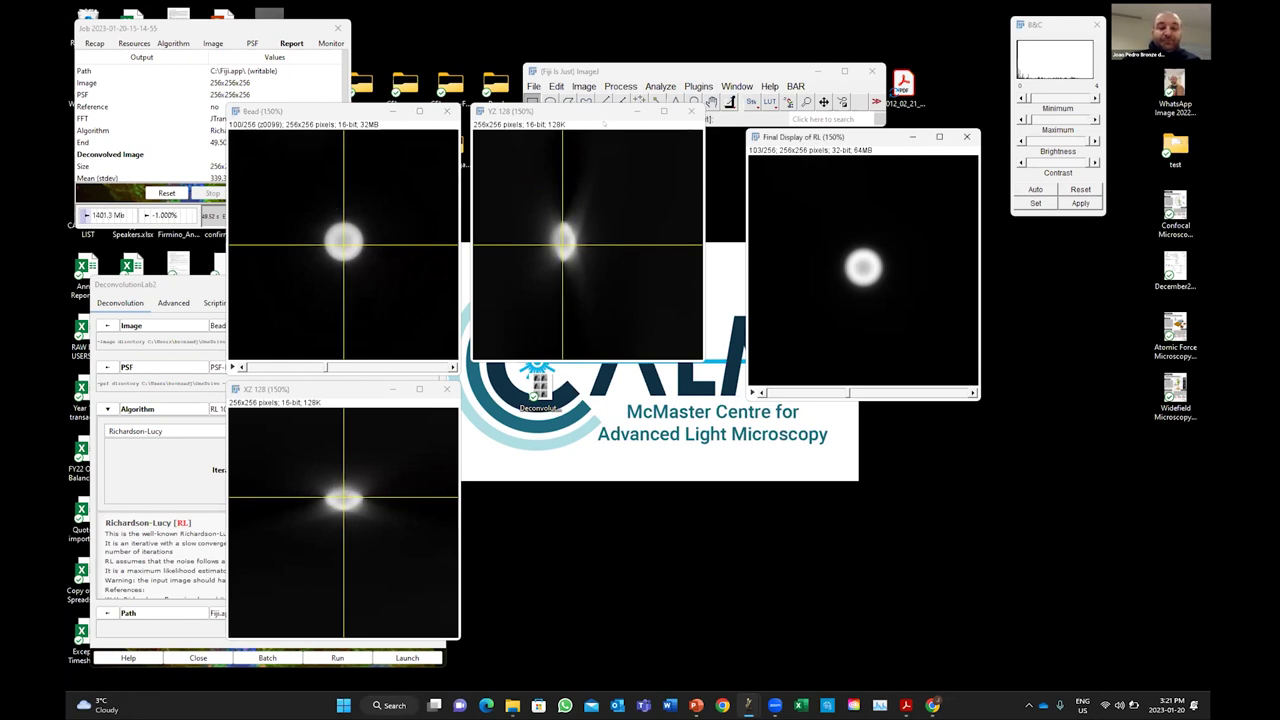
left_click(584, 86)
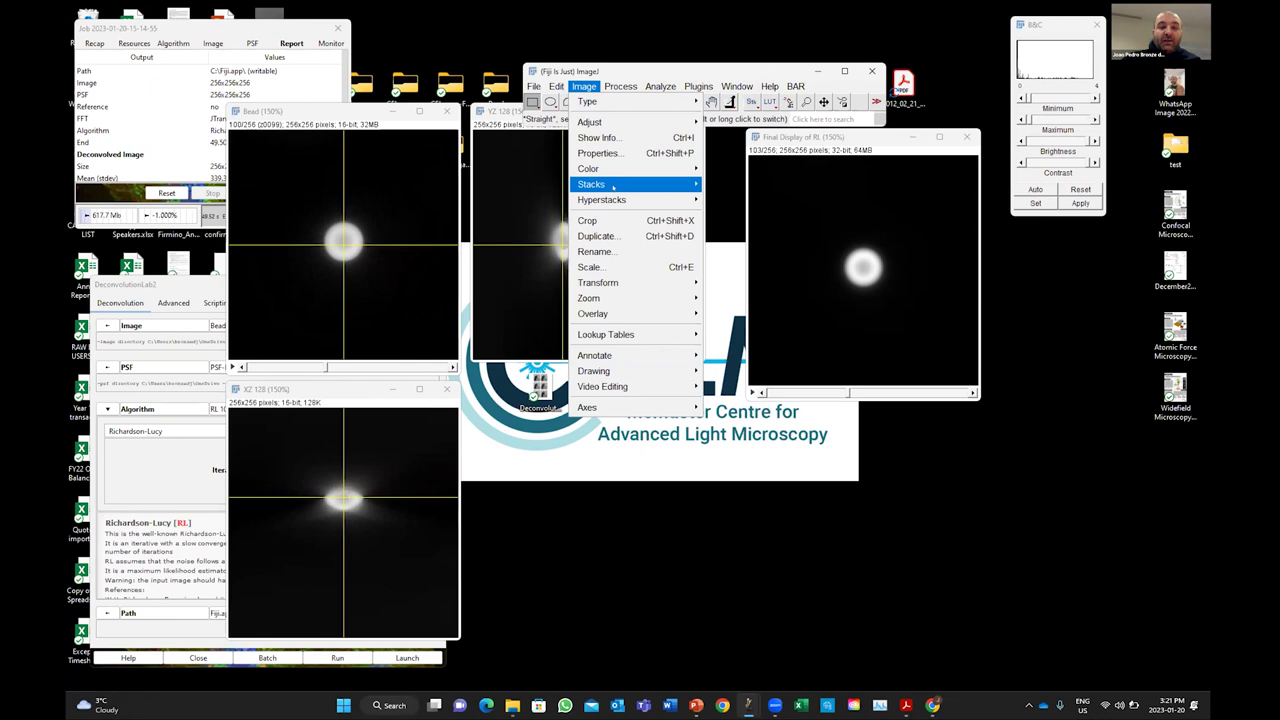
mouse_move(591, 184)
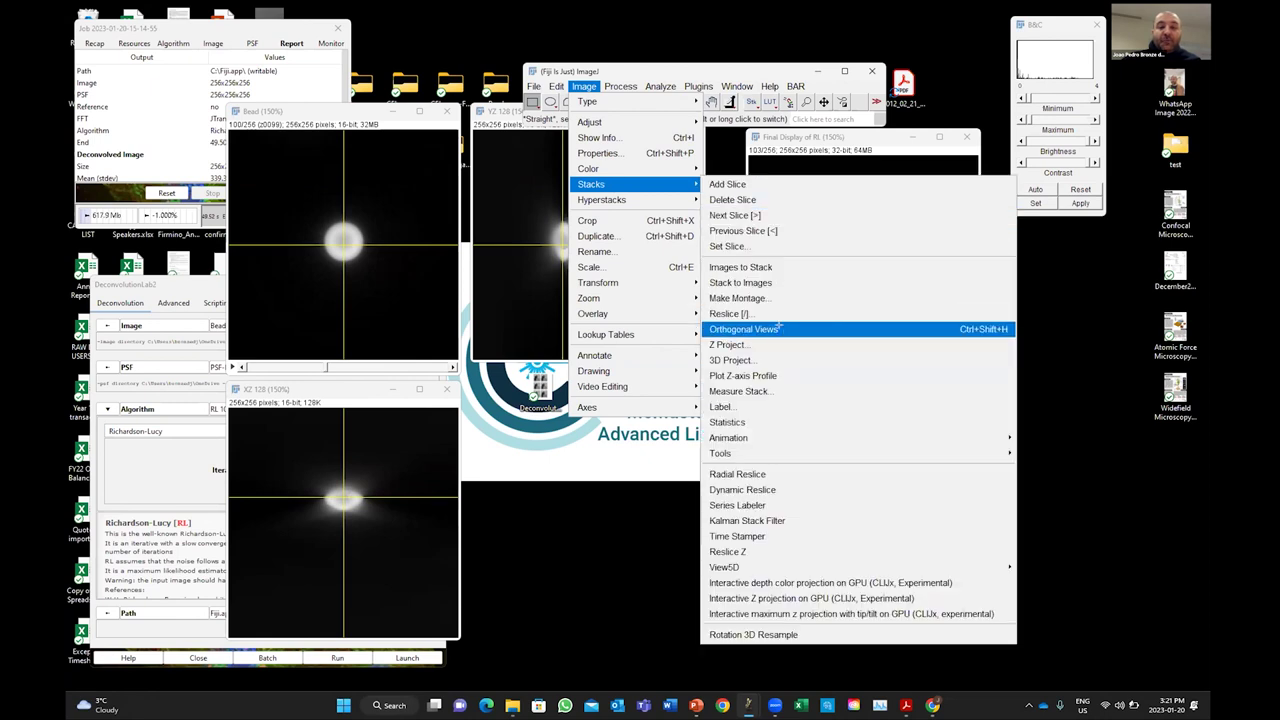
left_click(779, 327)
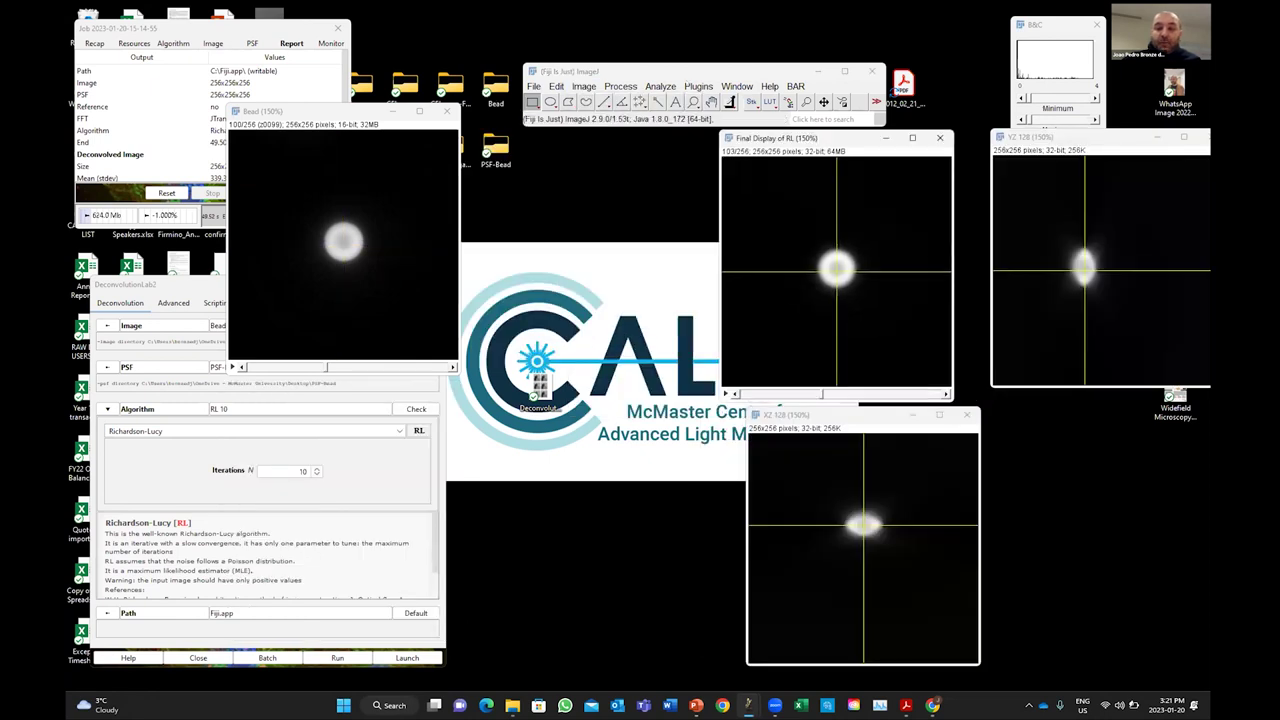
left_click_drag(822, 137, 548, 86)
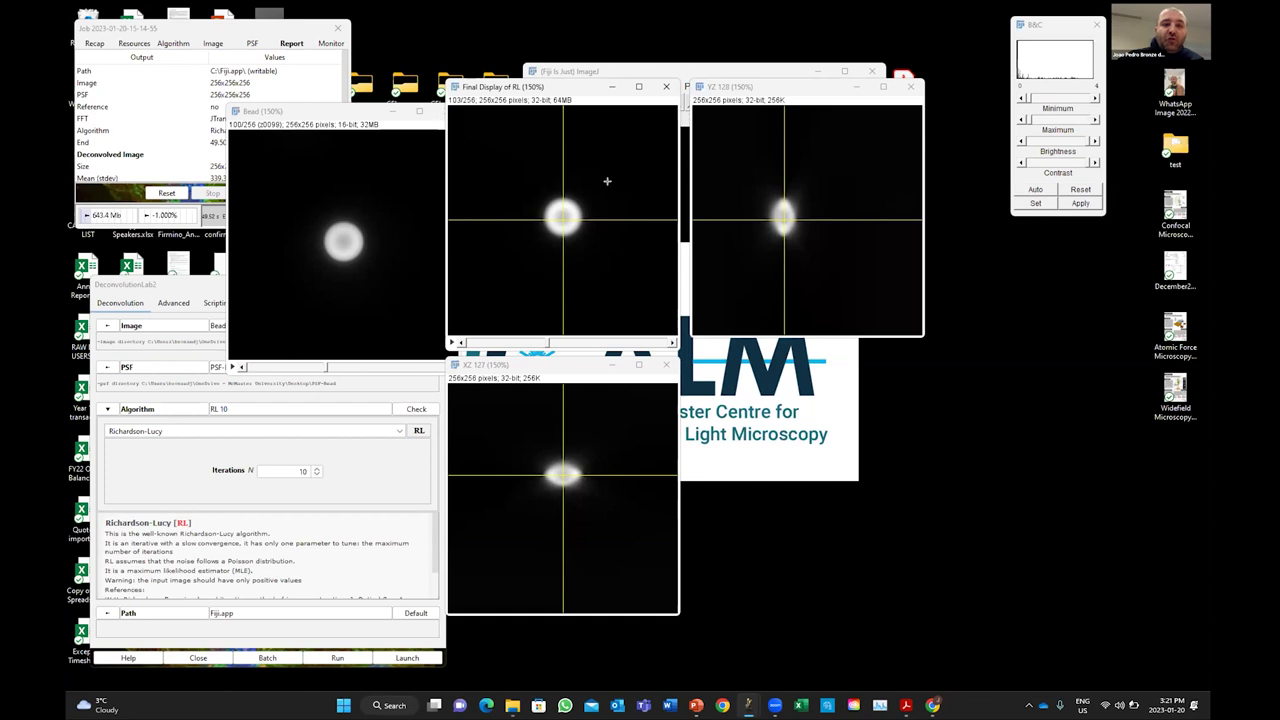
- Magnify the deconvolved RL stack to 600% to inspect the bead, and return it to 150%
key("plus")
key("plus")
key("plus")
key("plus")
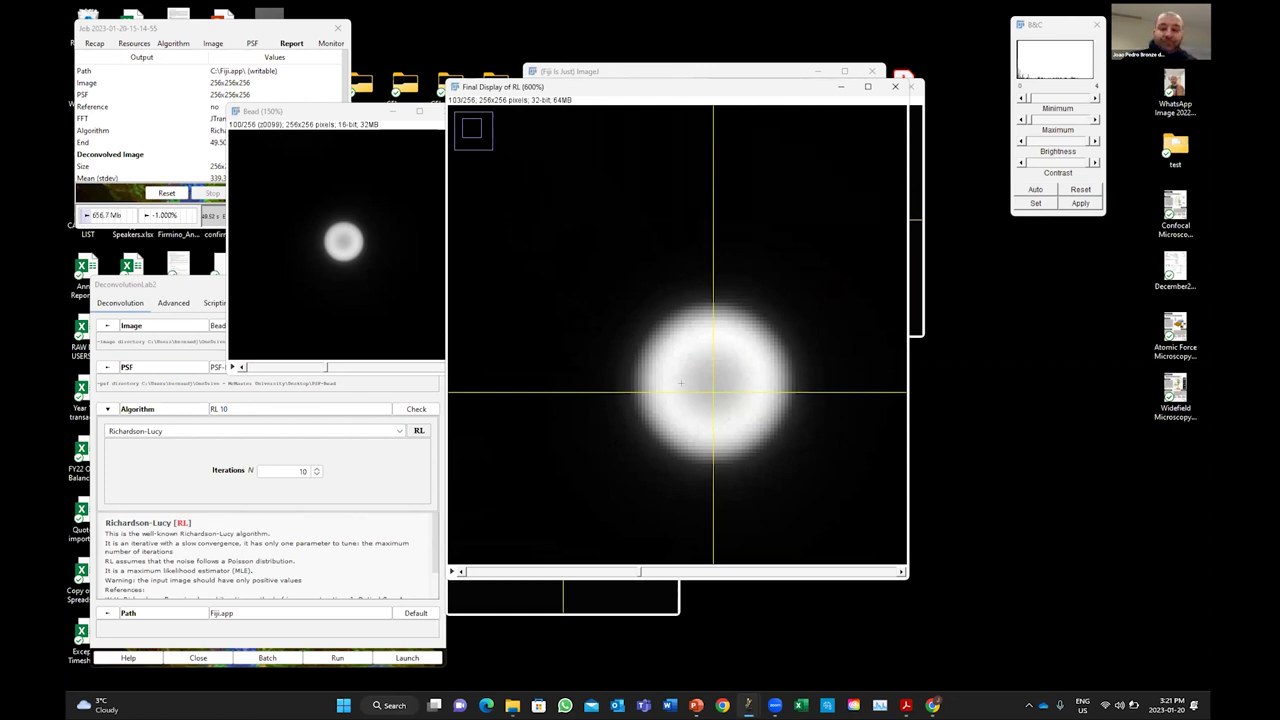
scroll(680, 383, "down", 4)
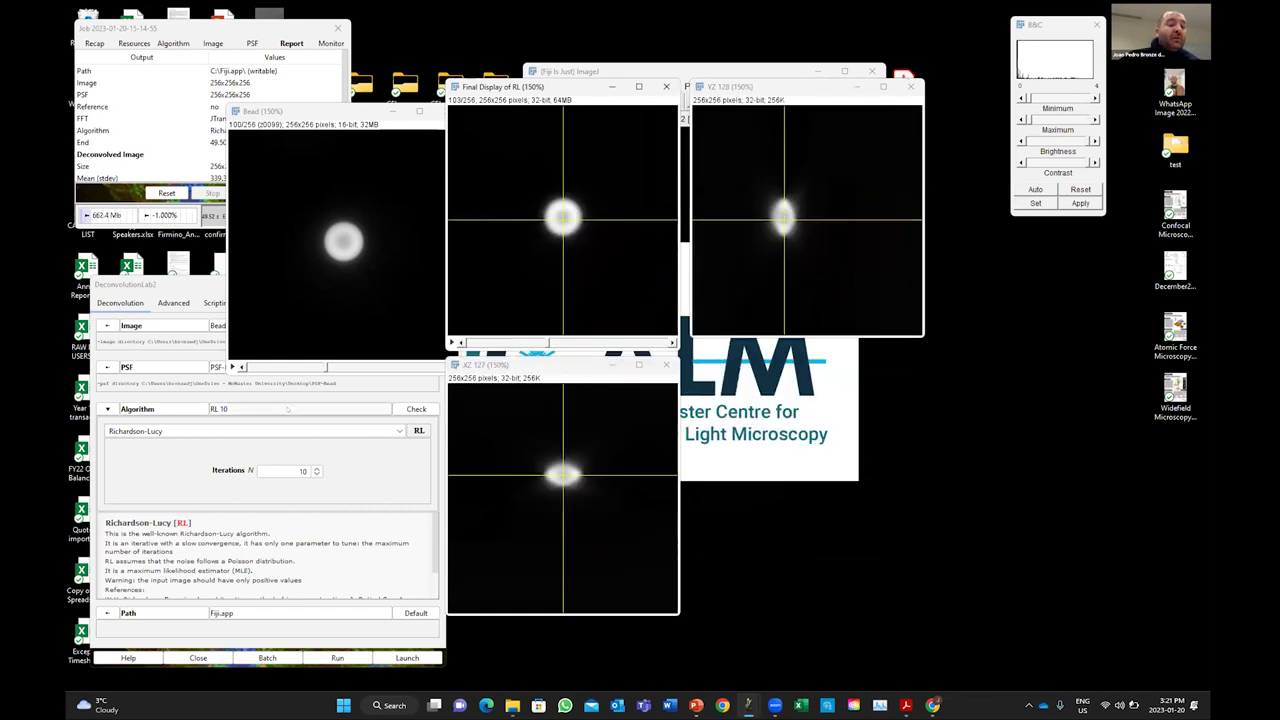
- Choose the Fast Iterative Shrinkage-Thresholding algorithm in DeconvolutionLab2 and keep Haar as its wavelet type
left_click(288, 409)
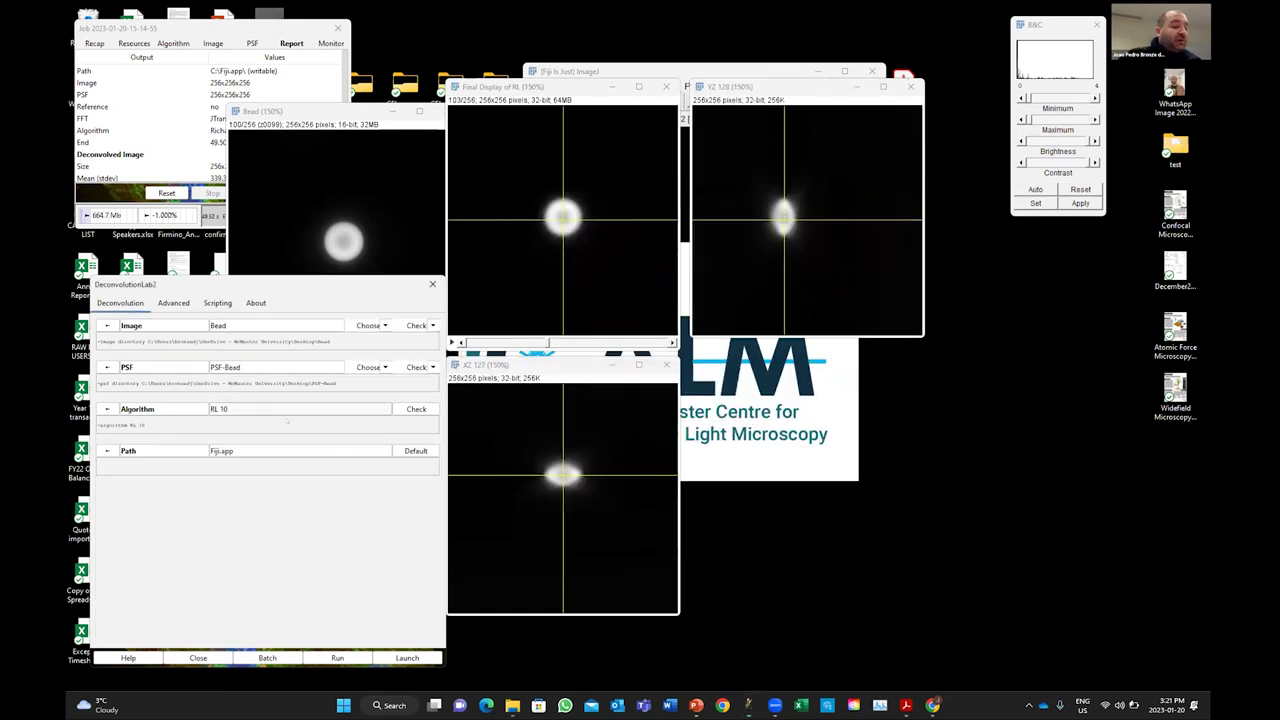
left_click(287, 420)
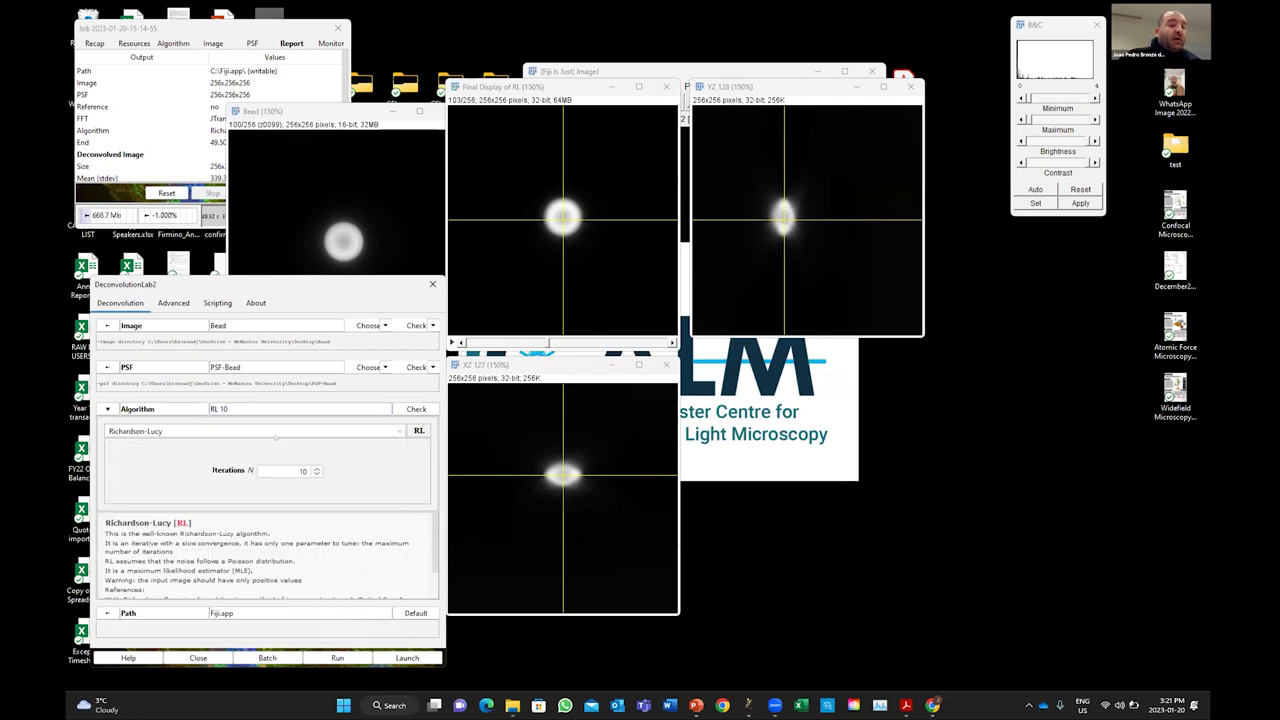
left_click(287, 429)
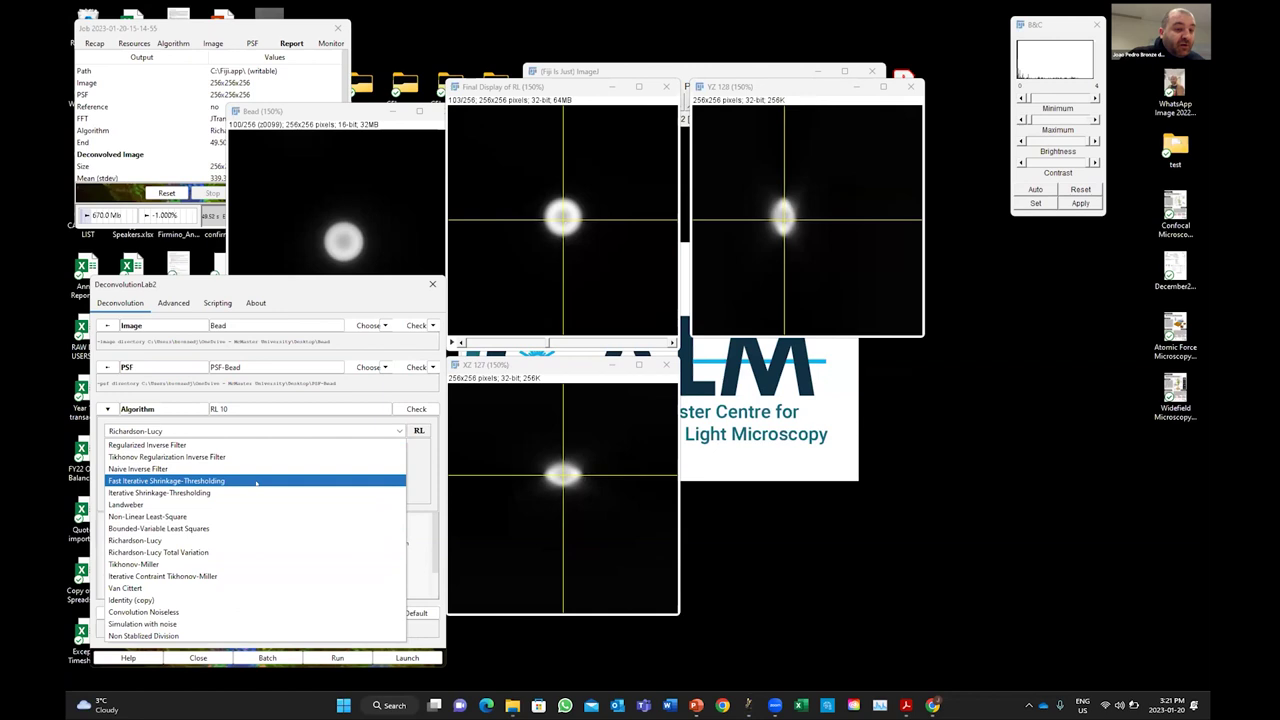
left_click(256, 482)
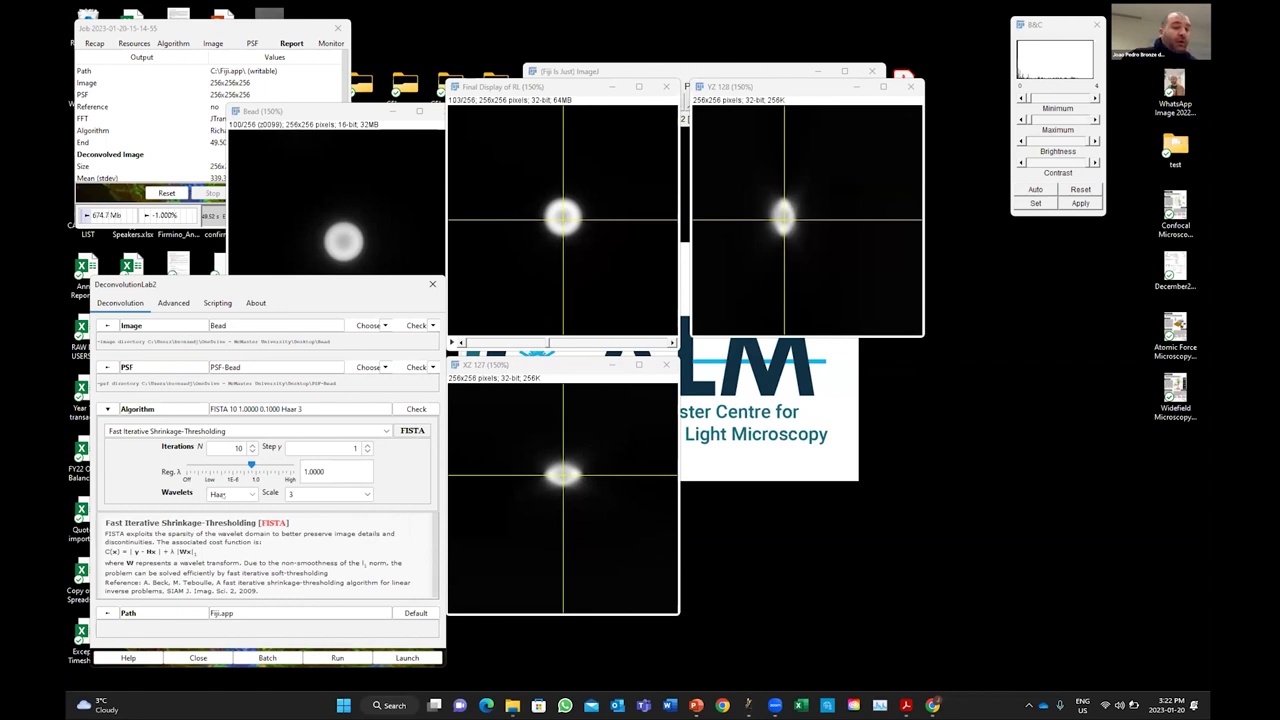
left_click(232, 494)
left_click(226, 508)
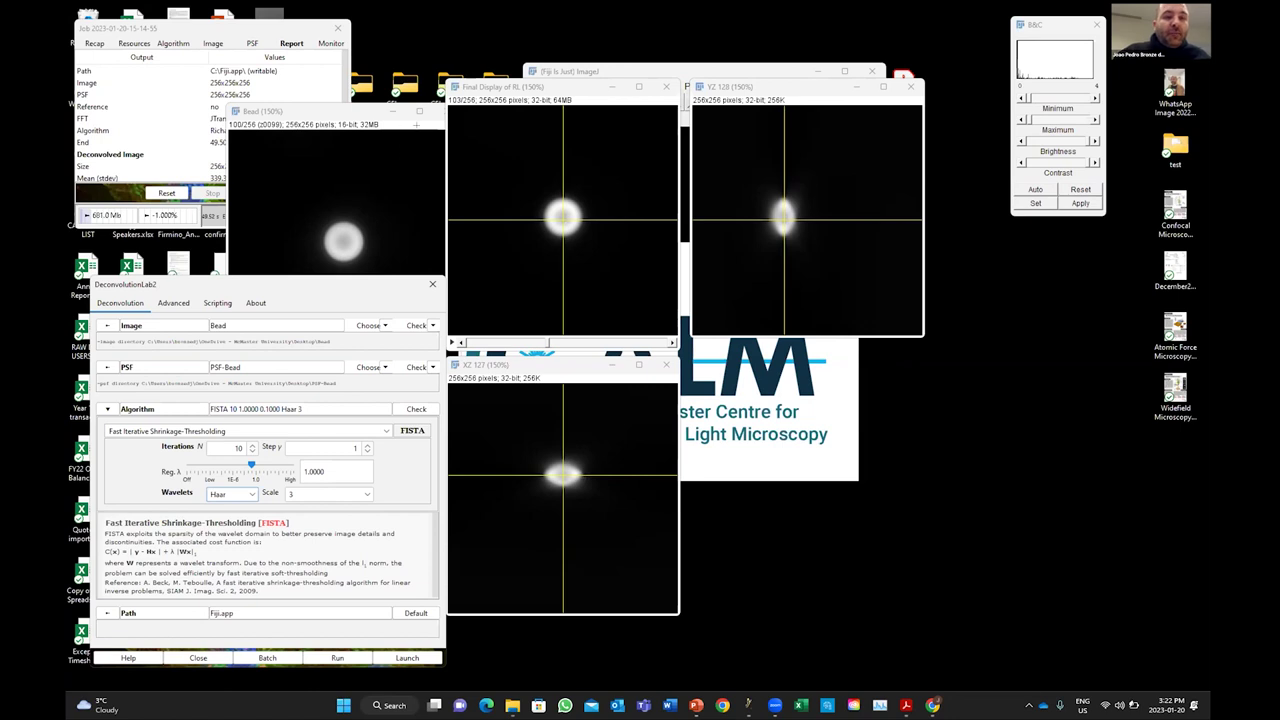
- Close the Bead stack, the deconvolved RL stack and the finished job's report, and reposition the DeconvolutionLab2 window
left_click(432, 111)
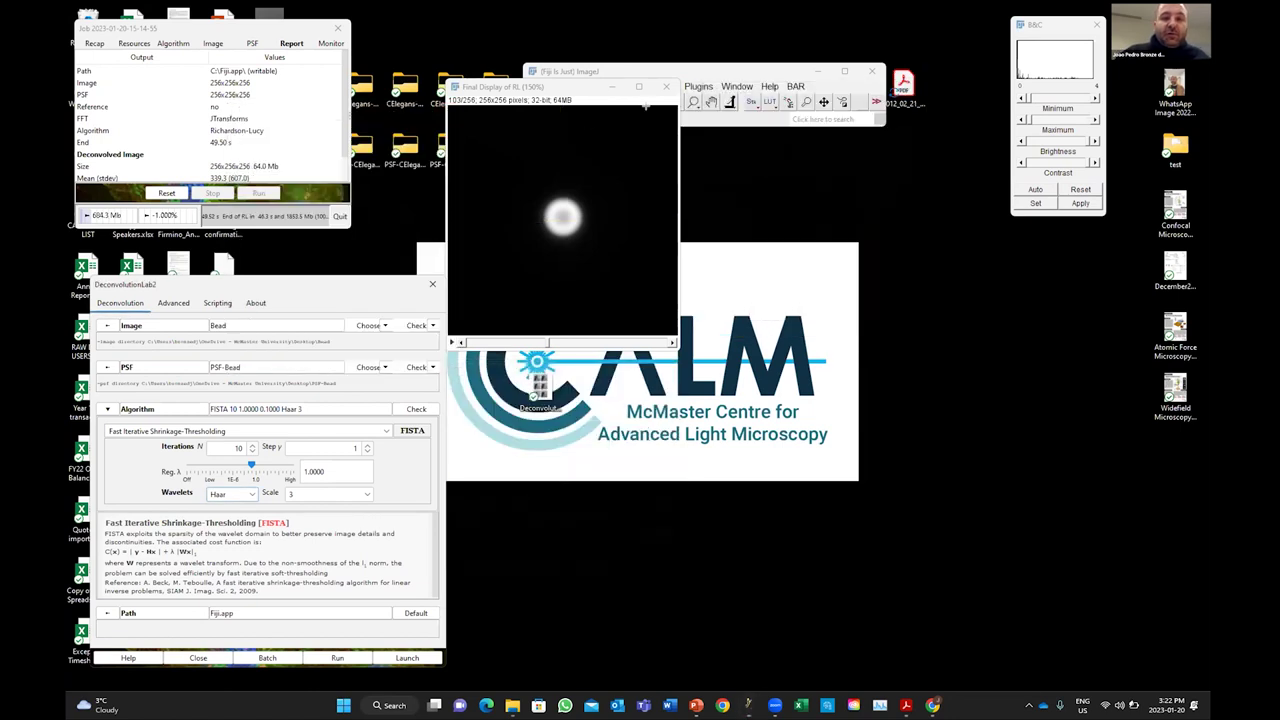
left_click(666, 86)
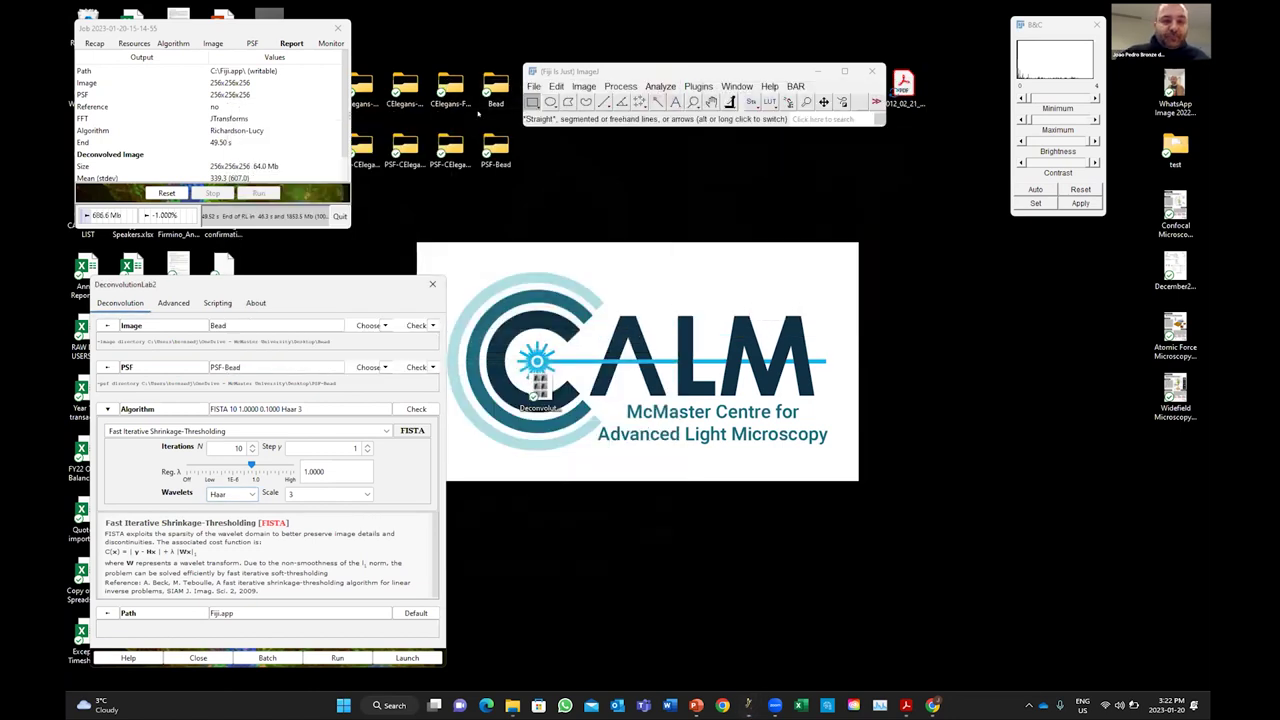
left_click(338, 28)
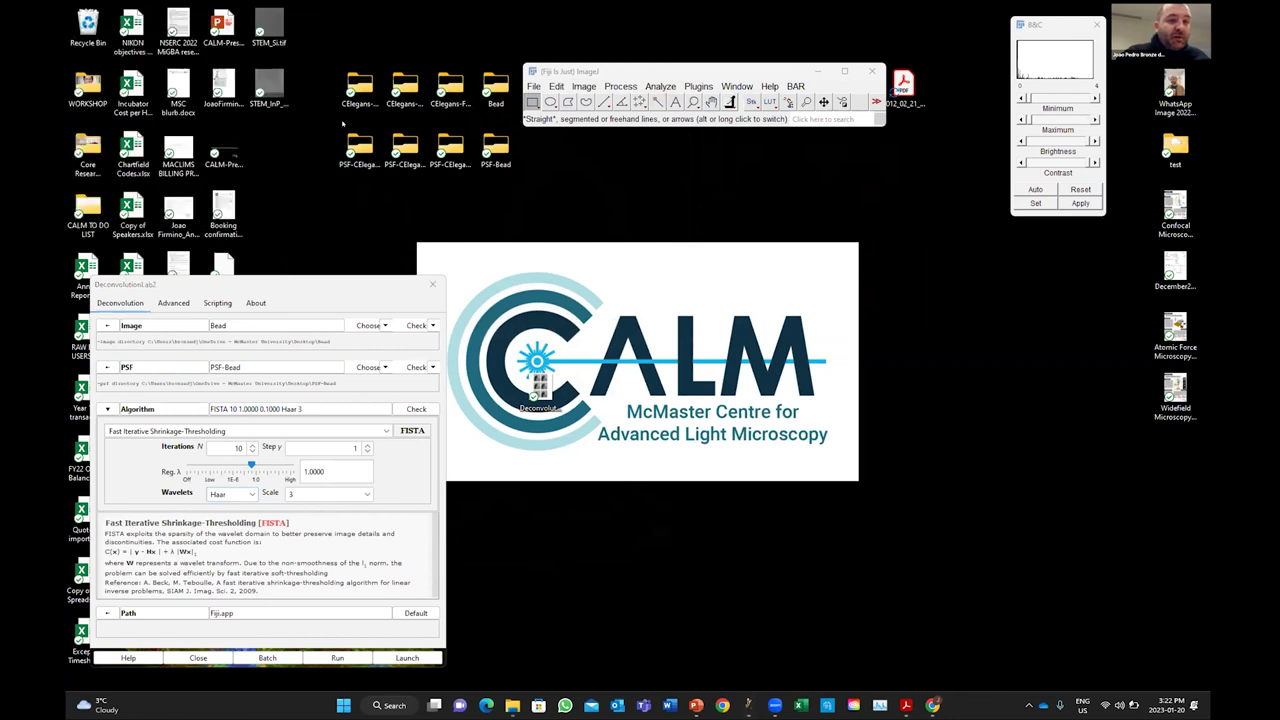
left_click_drag(296, 293, 381, 273)
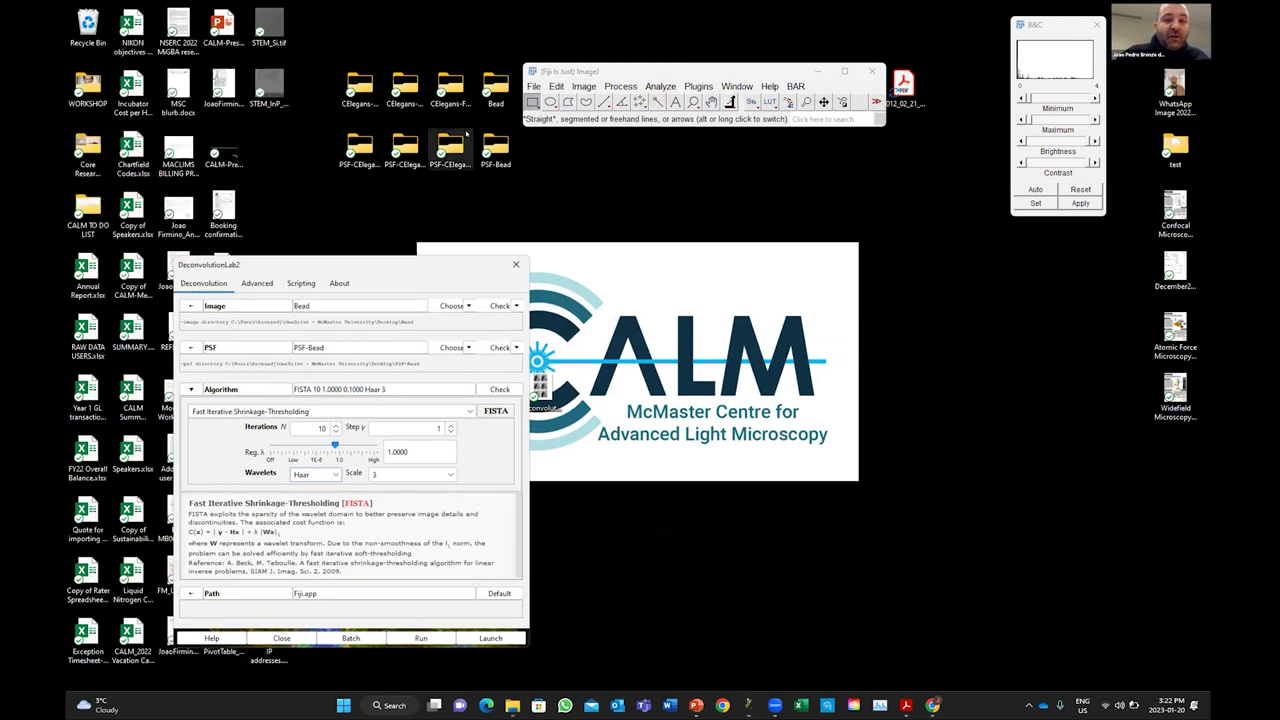
- Import the CElegans-CY3 desktop folder as an image sequence with the default settings and go to slice 58 of the stack
left_click(449, 92)
left_click(405, 90)
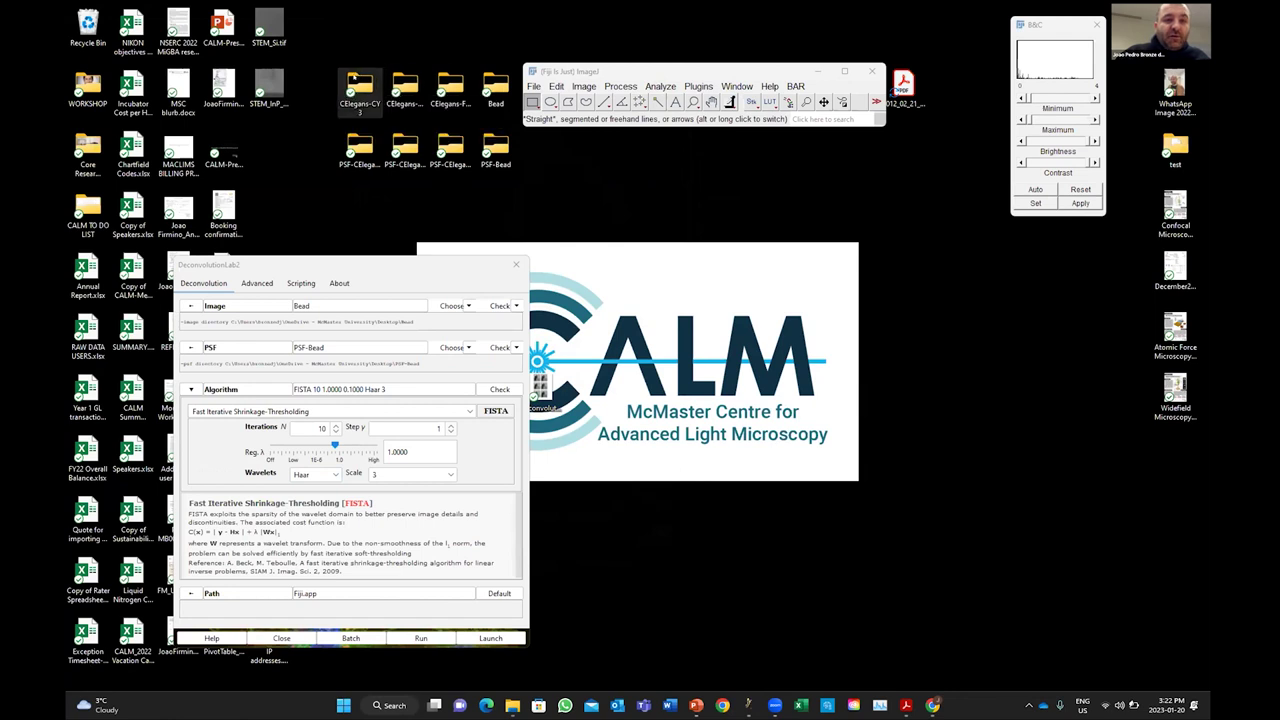
left_click_drag(360, 88, 620, 106)
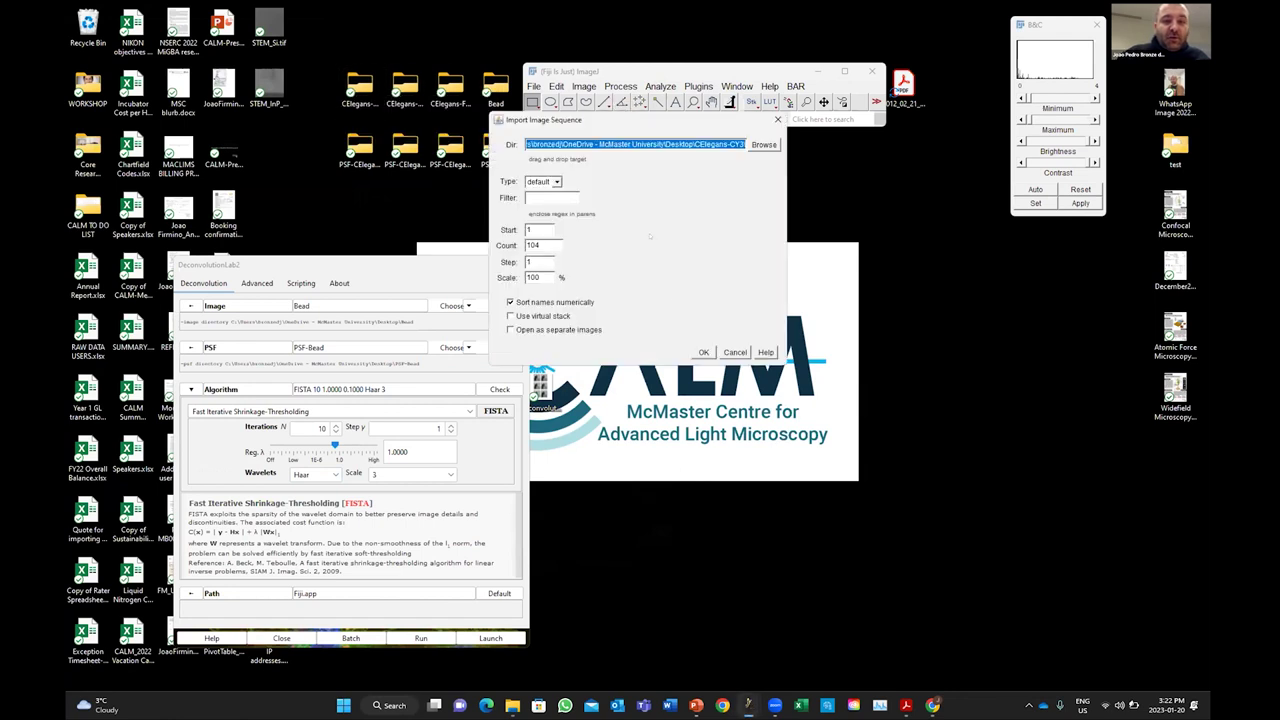
left_click(703, 352)
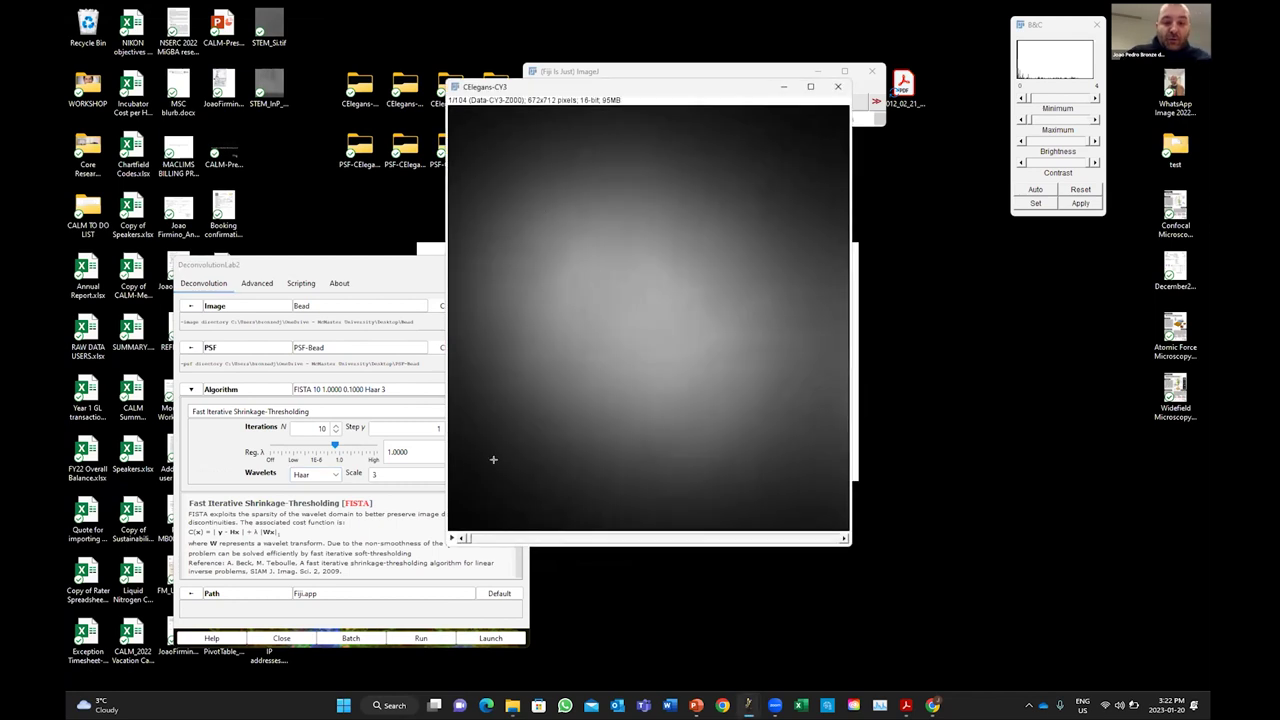
left_click_drag(463, 538, 622, 560)
scroll(680, 285, "down", 15)
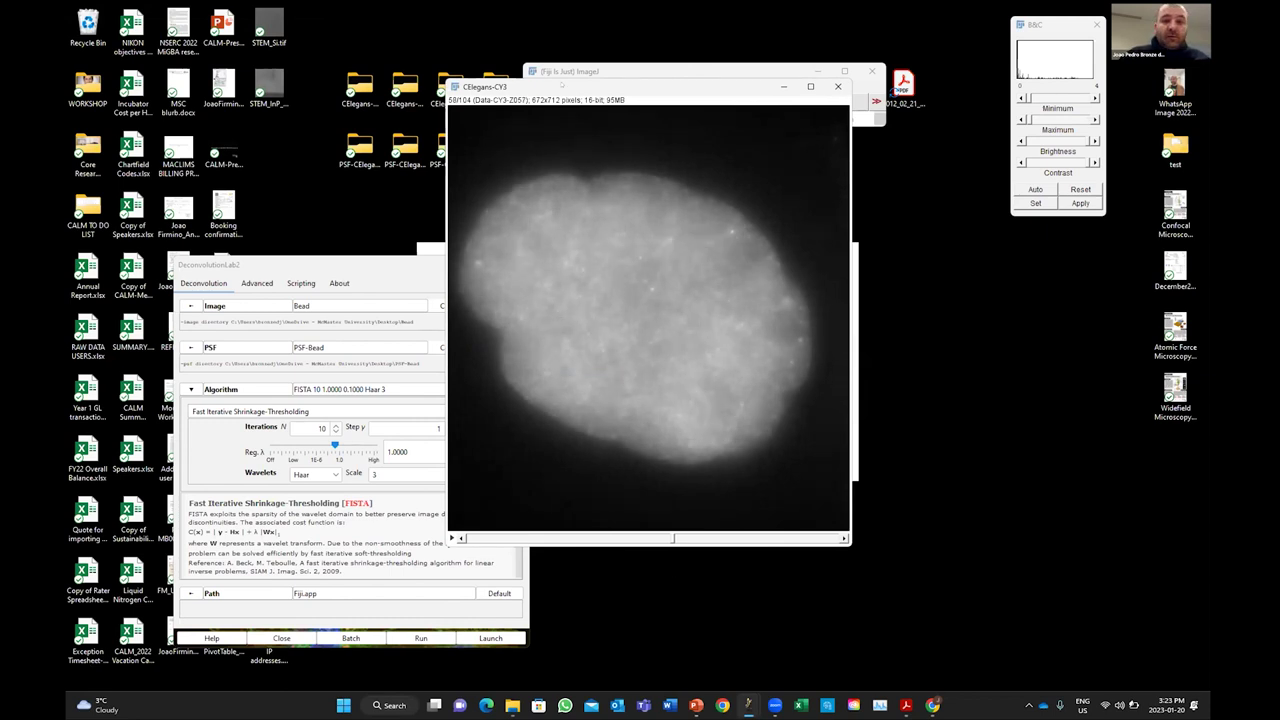
- Import the CElegans-DAPI and CElegans-FITC desktop folders as image sequences with the default settings and reposition the DAPI stack
left_click_drag(561, 84, 563, 100)
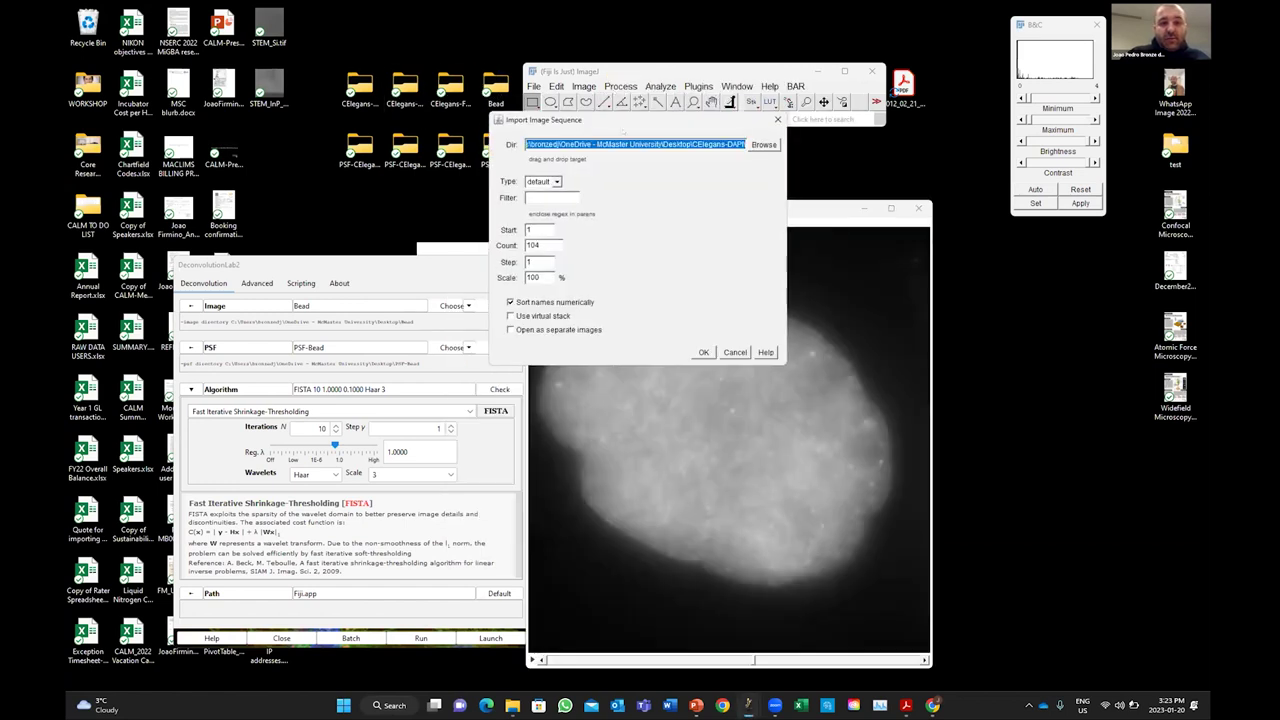
left_click(702, 352)
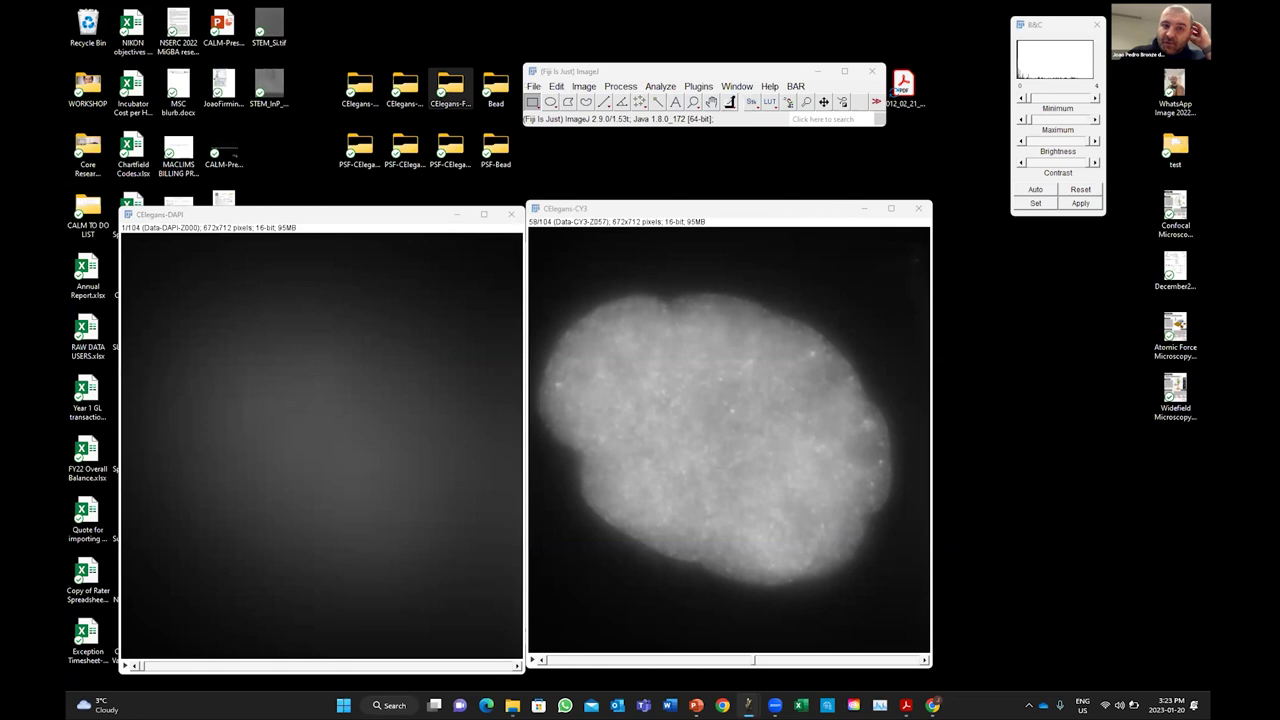
left_click_drag(649, 112, 650, 113)
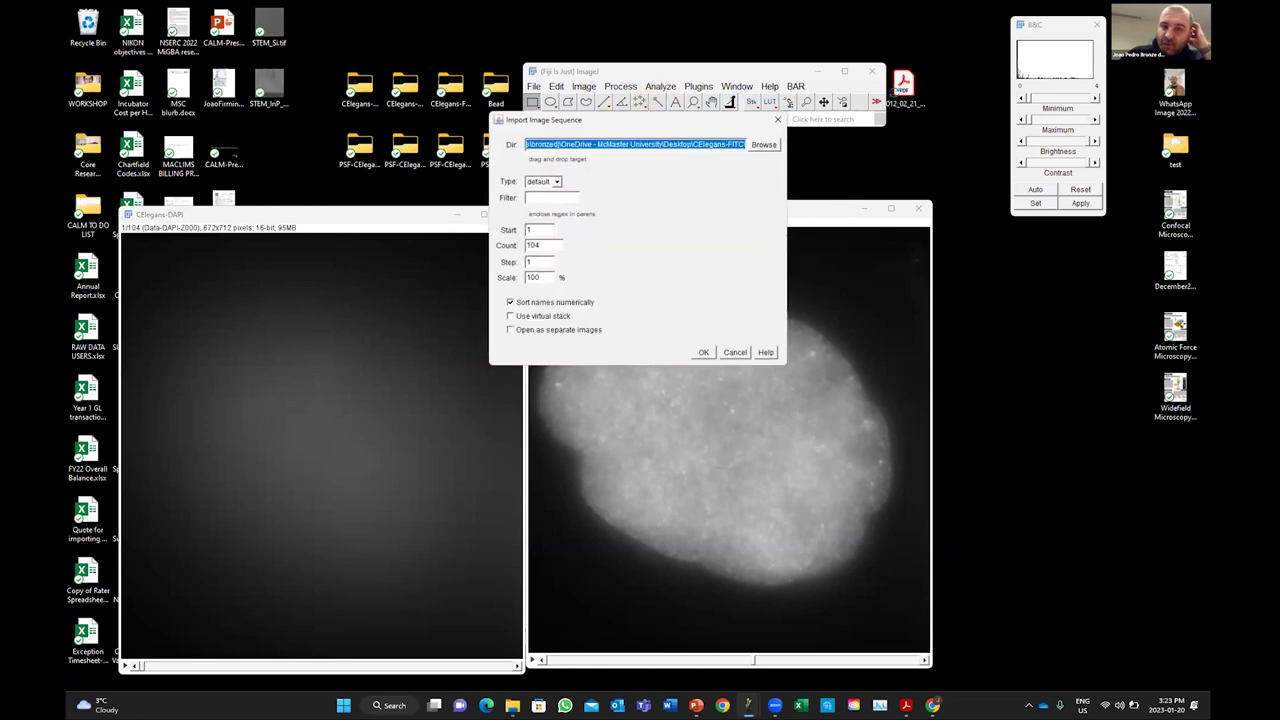
left_click(697, 352)
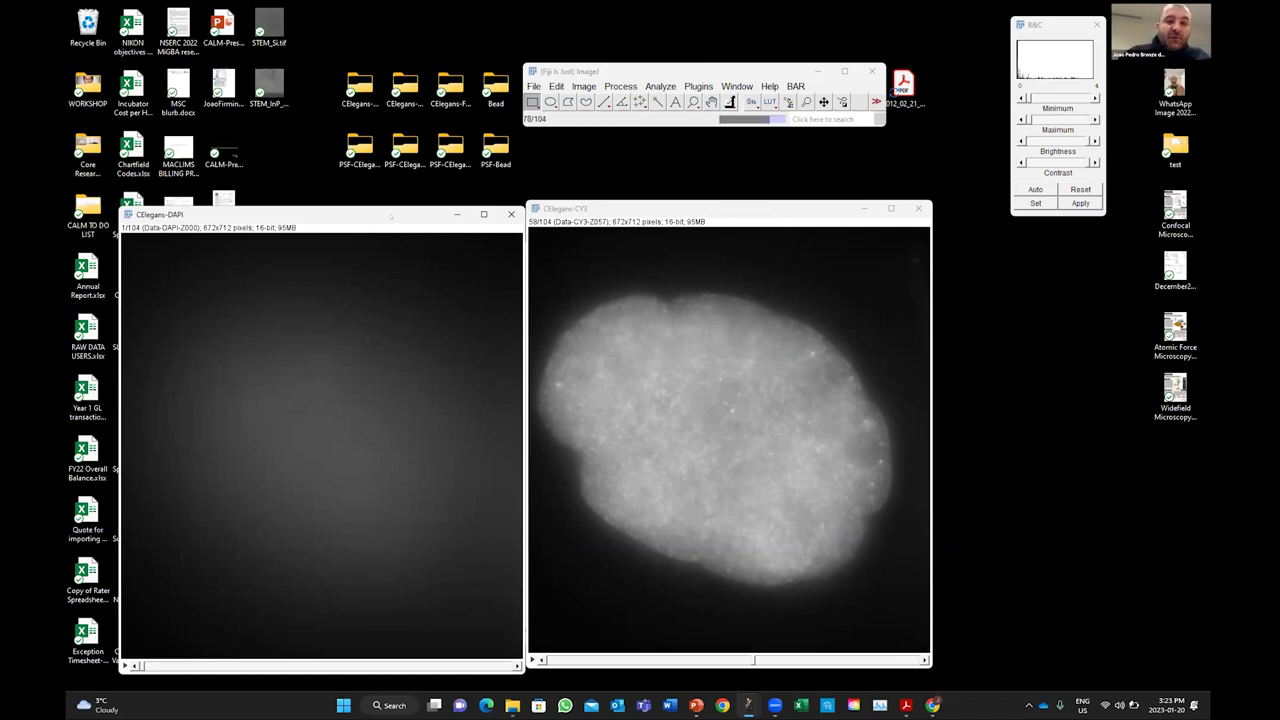
left_click_drag(389, 214, 373, 174)
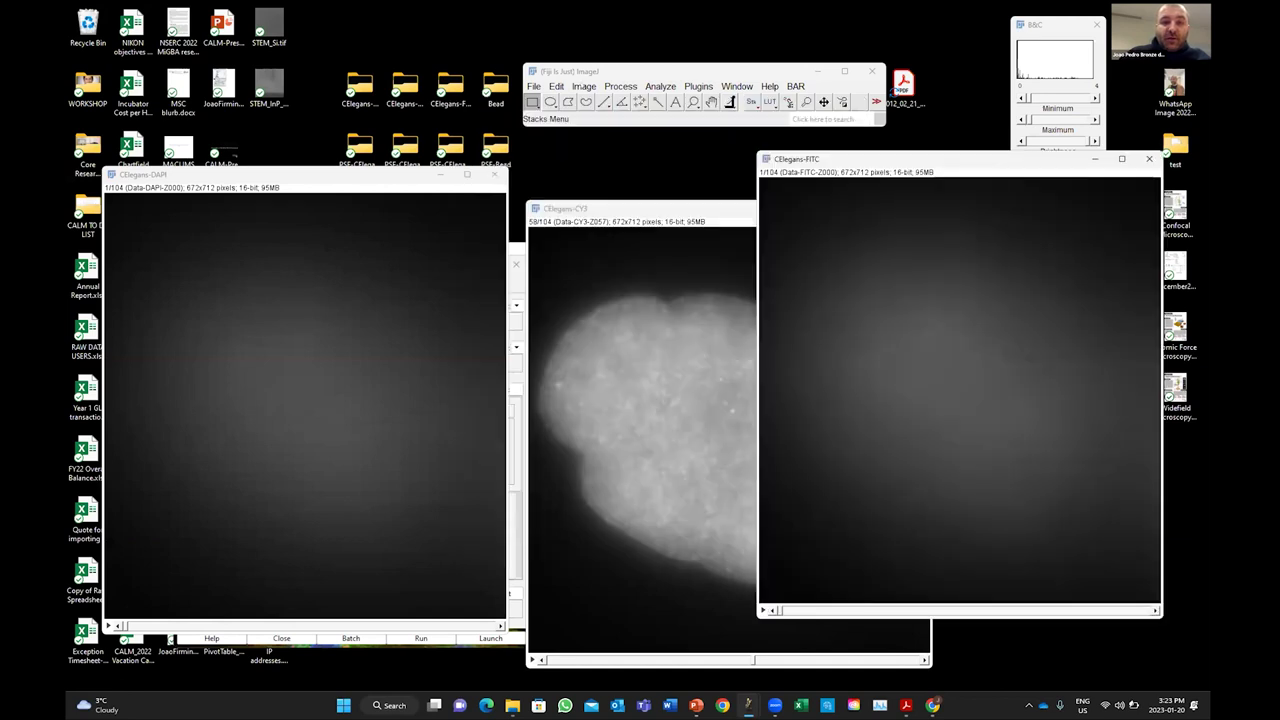
- Merge the three stacks into a composite with CElegans-CY3 as red, CElegans-FITC as green and CElegans-DAPI as blue
left_click(584, 86)
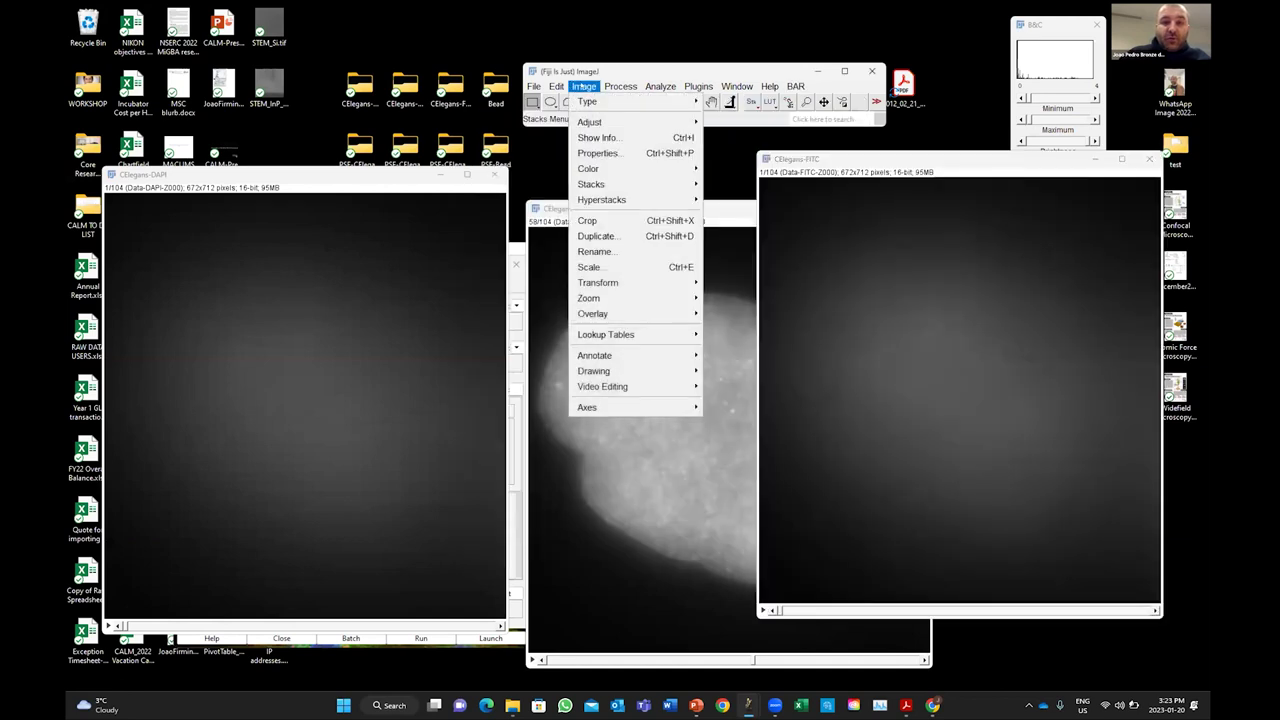
mouse_move(592, 168)
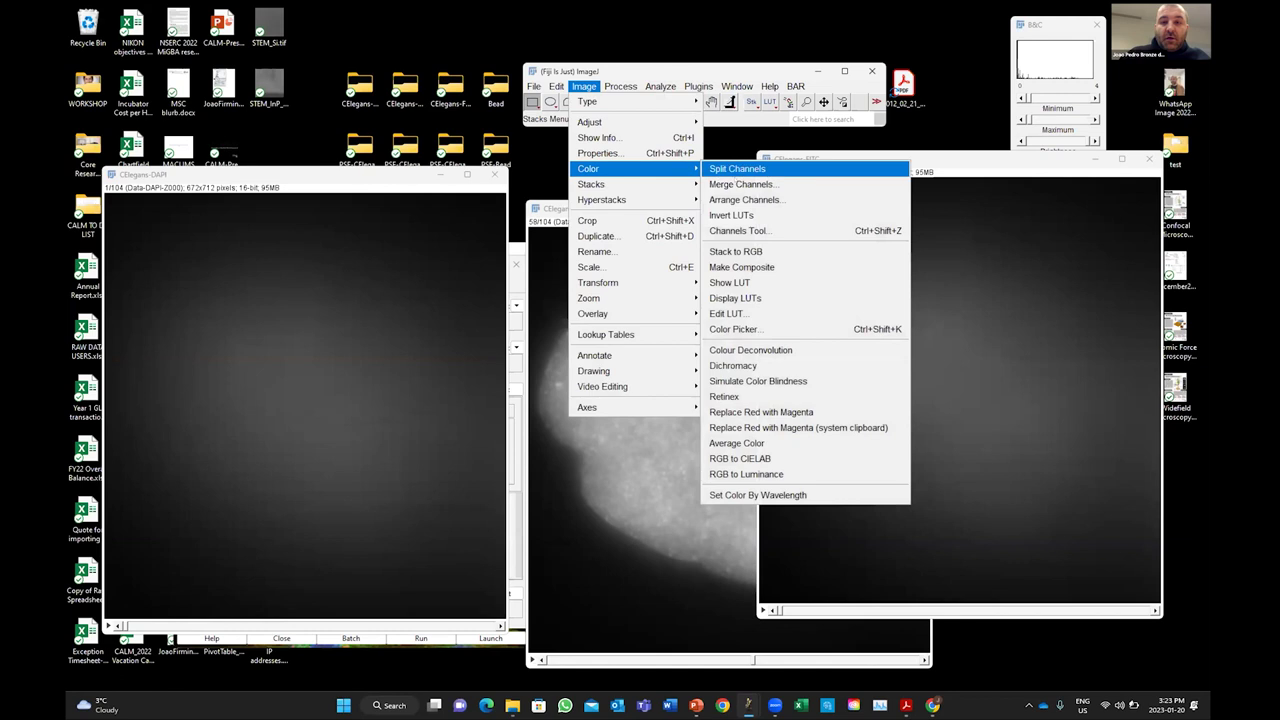
left_click(737, 184)
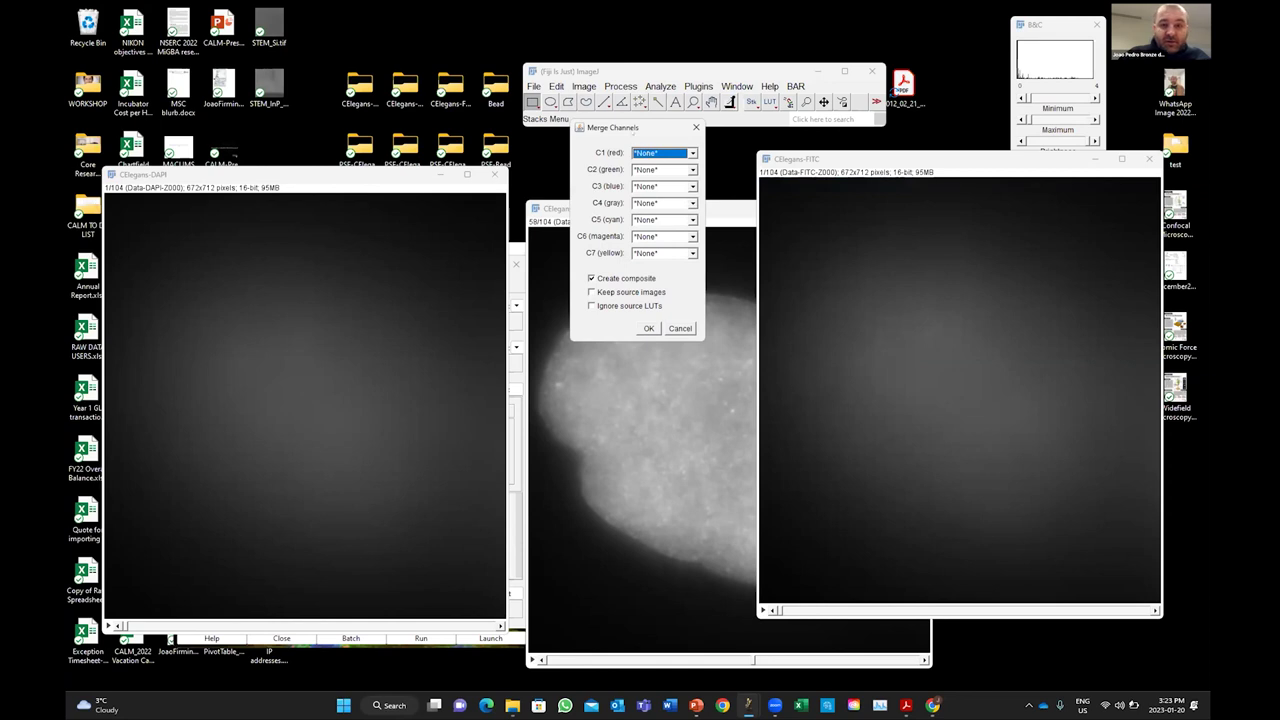
left_click_drag(630, 127, 358, 131)
left_click(392, 156)
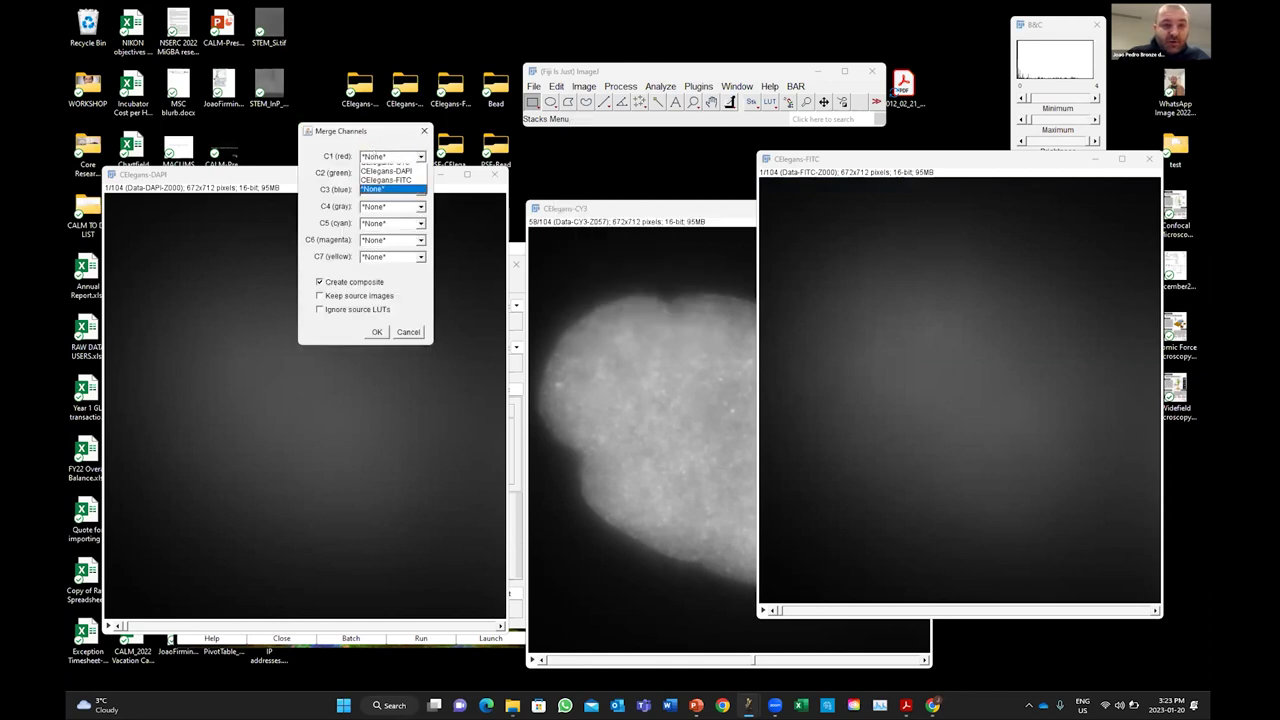
left_click(385, 177)
left_click(392, 173)
left_click(385, 212)
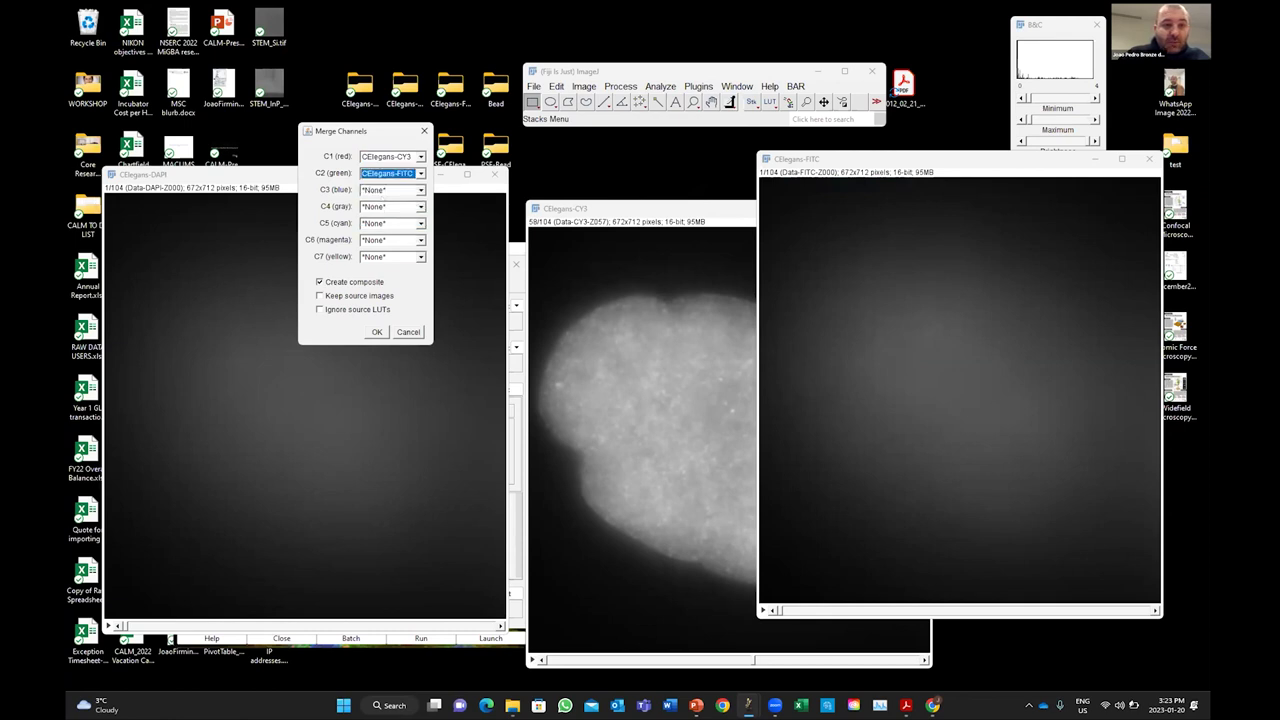
left_click(392, 190)
left_click(386, 220)
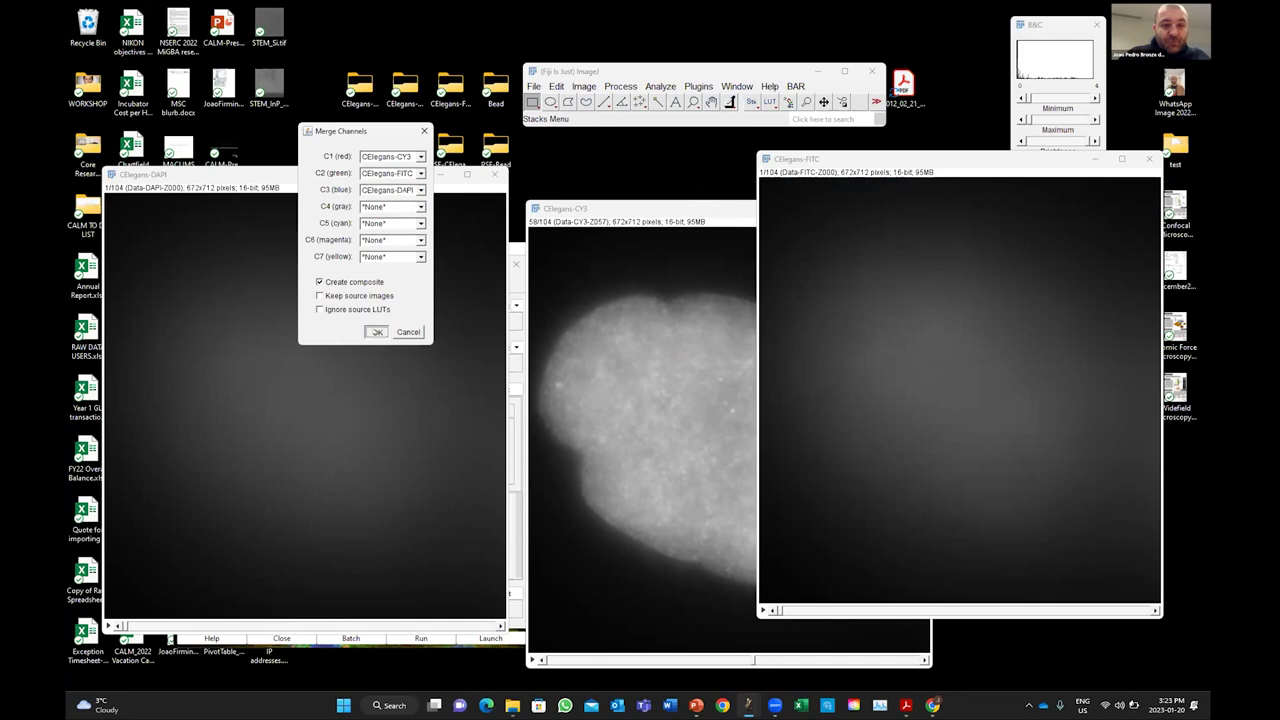
left_click(371, 331)
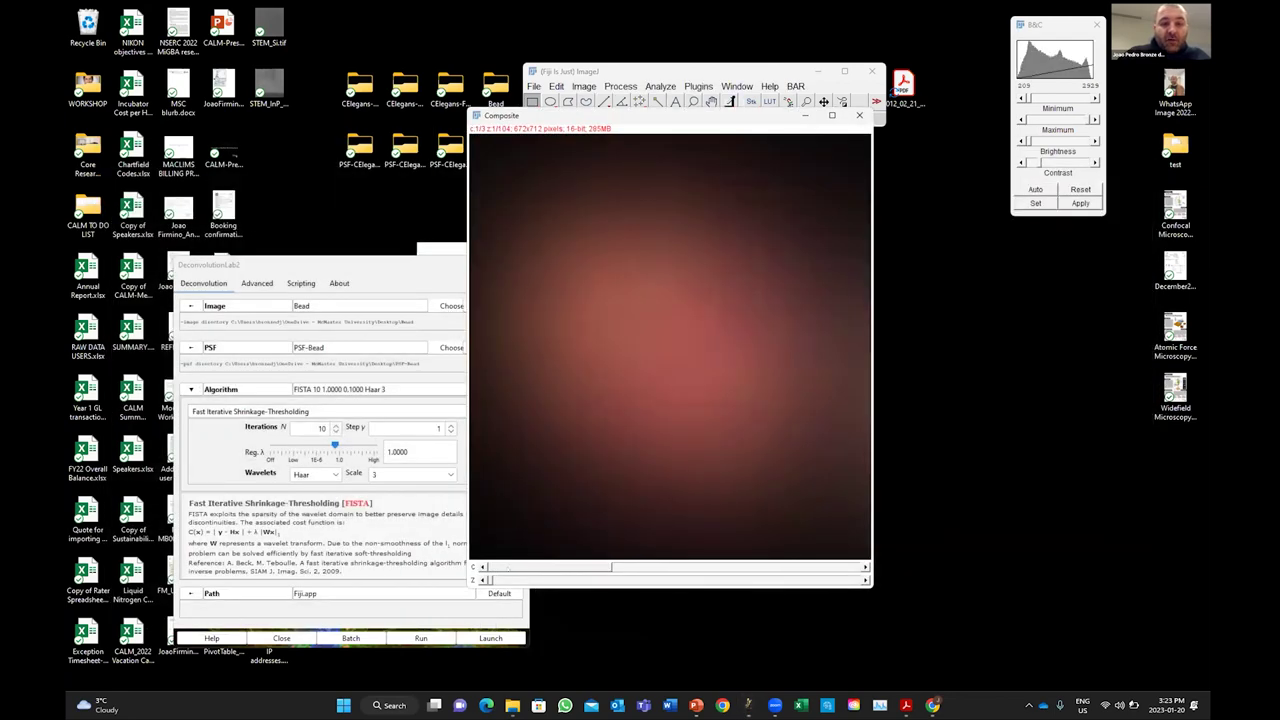
- Go to slice 61 of the composite and open the Channels Tool, placing it beside the image
left_click_drag(488, 581, 706, 598)
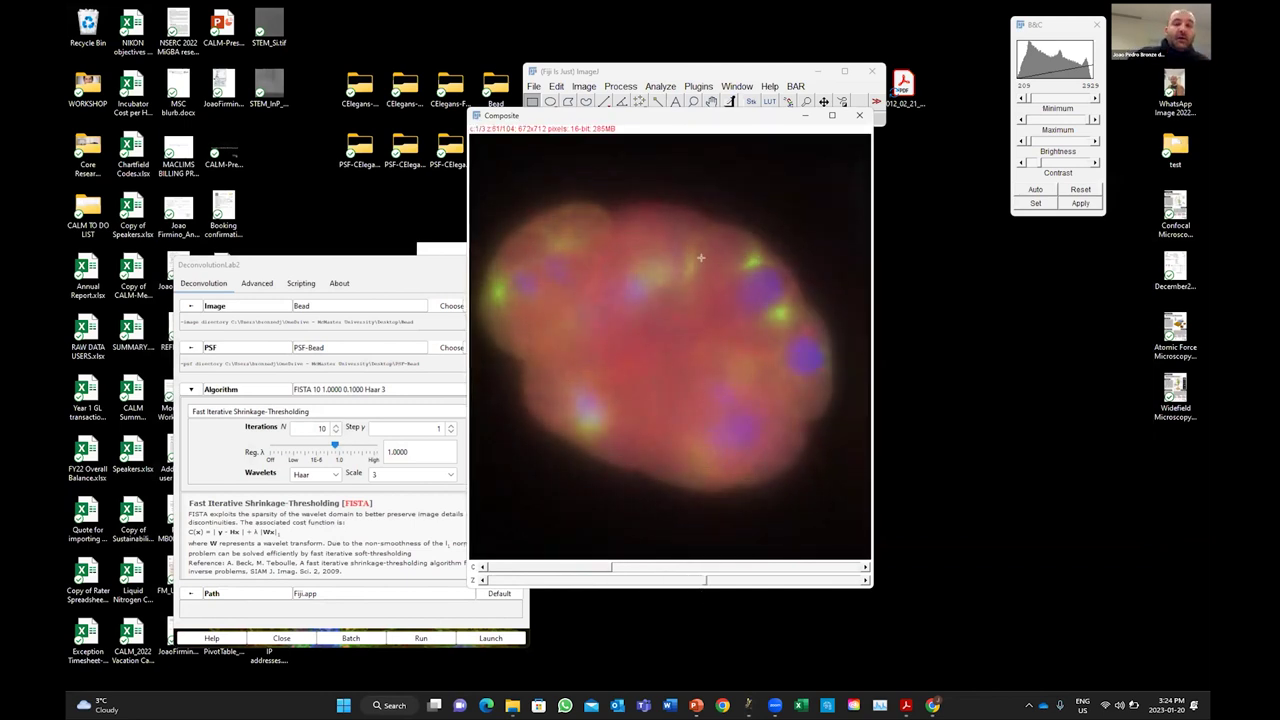
left_click(584, 86)
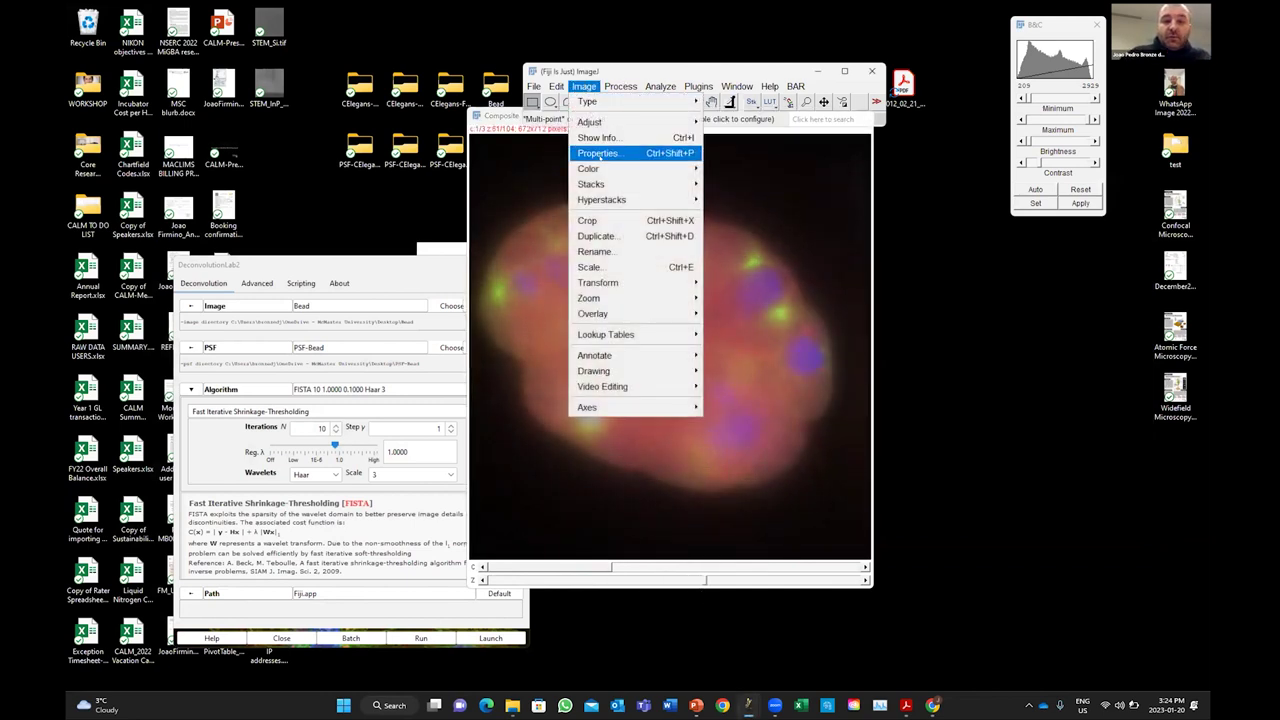
mouse_move(588, 168)
left_click(738, 230)
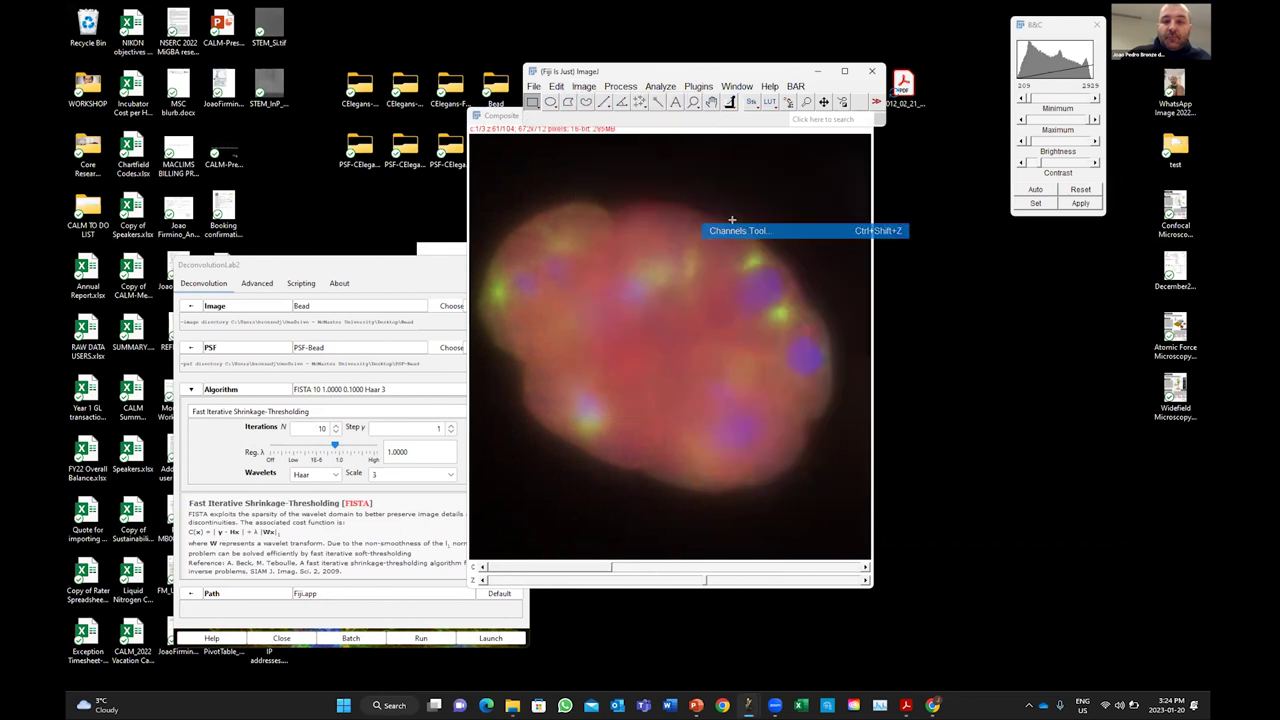
left_click_drag(641, 157, 1030, 284)
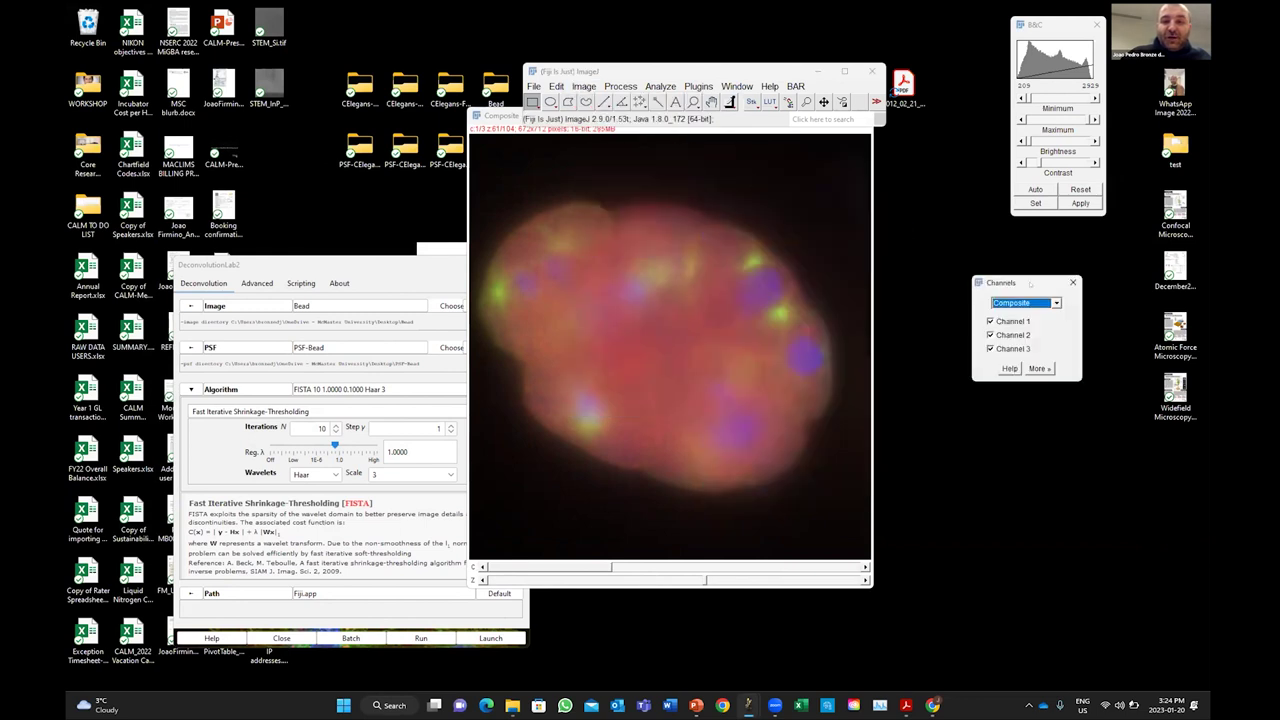
- Show only channel 3 of the composite and browse its slices, stopping at slice 54
left_click(1012, 335)
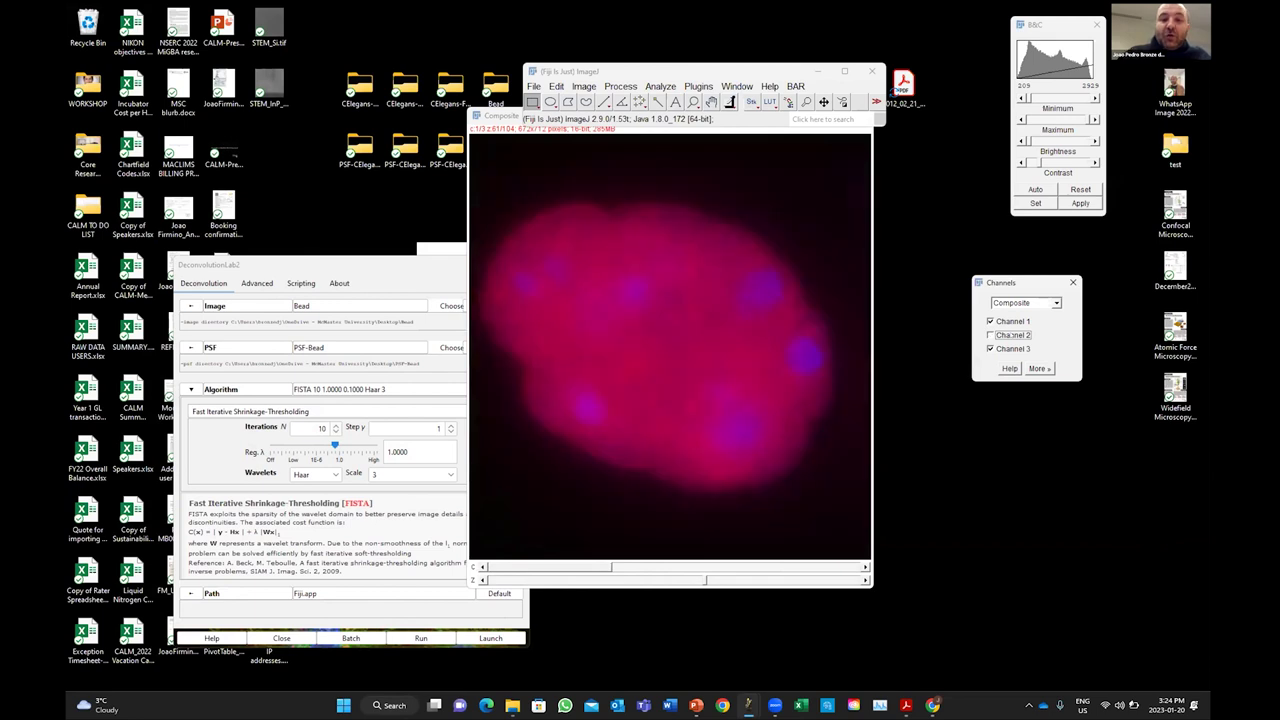
left_click(1000, 321)
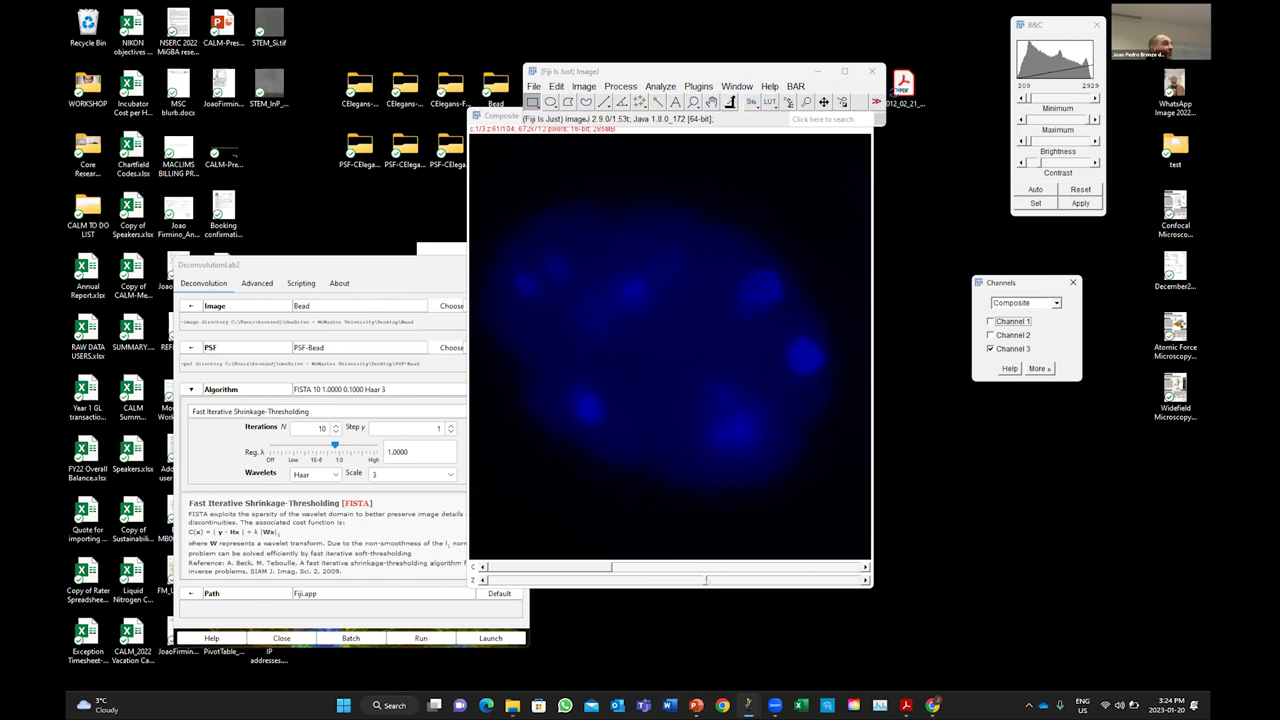
left_click_drag(706, 580, 742, 580)
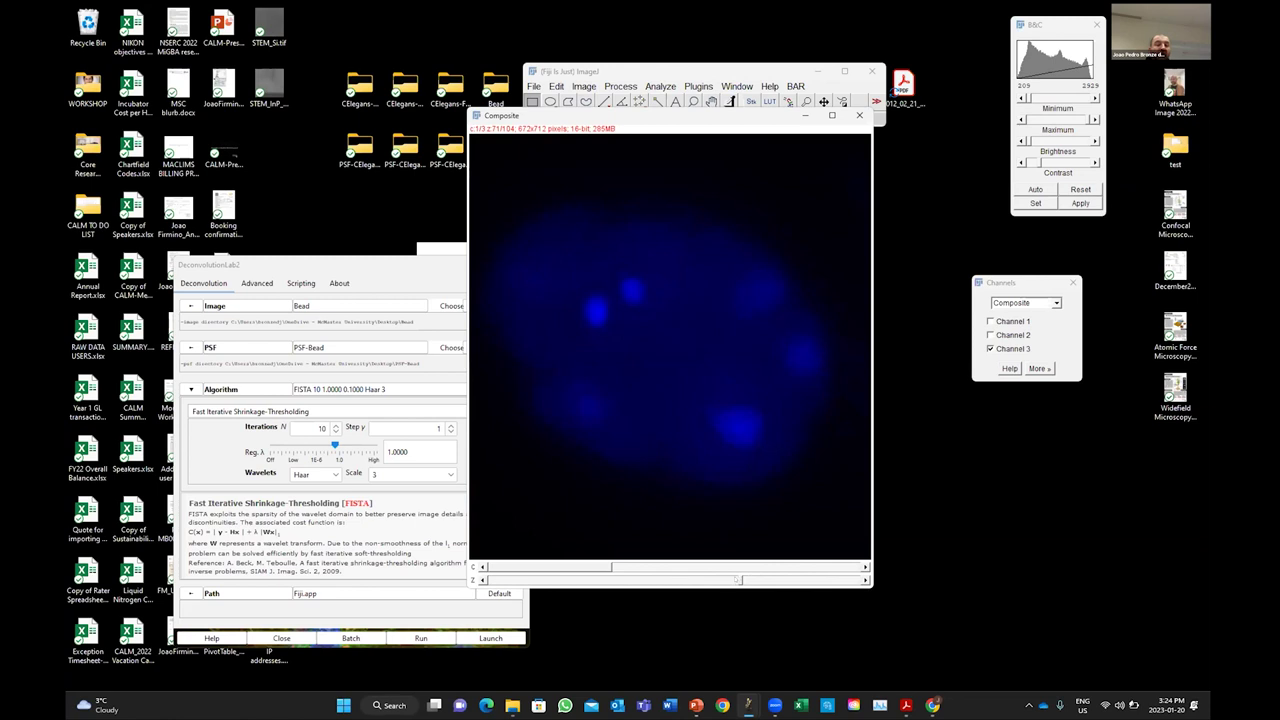
mouse_move(740, 580)
left_mouse_down()
mouse_move(705, 578)
mouse_move(730, 576)
mouse_move(716, 578)
left_mouse_up()
left_click_drag(752, 578, 681, 578)
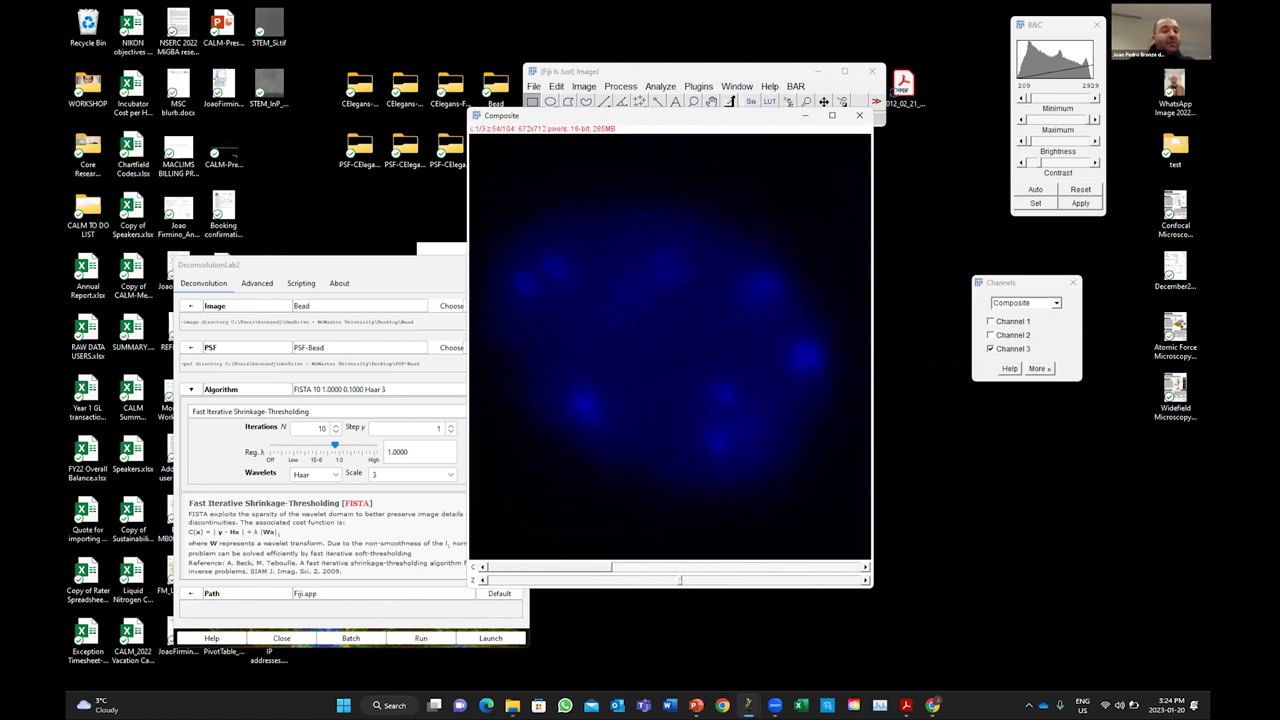
- Reposition the composite, show only channel 2 and browse its slices, stopping at slice 41
left_click_drag(612, 115, 334, 148)
left_click(990, 335)
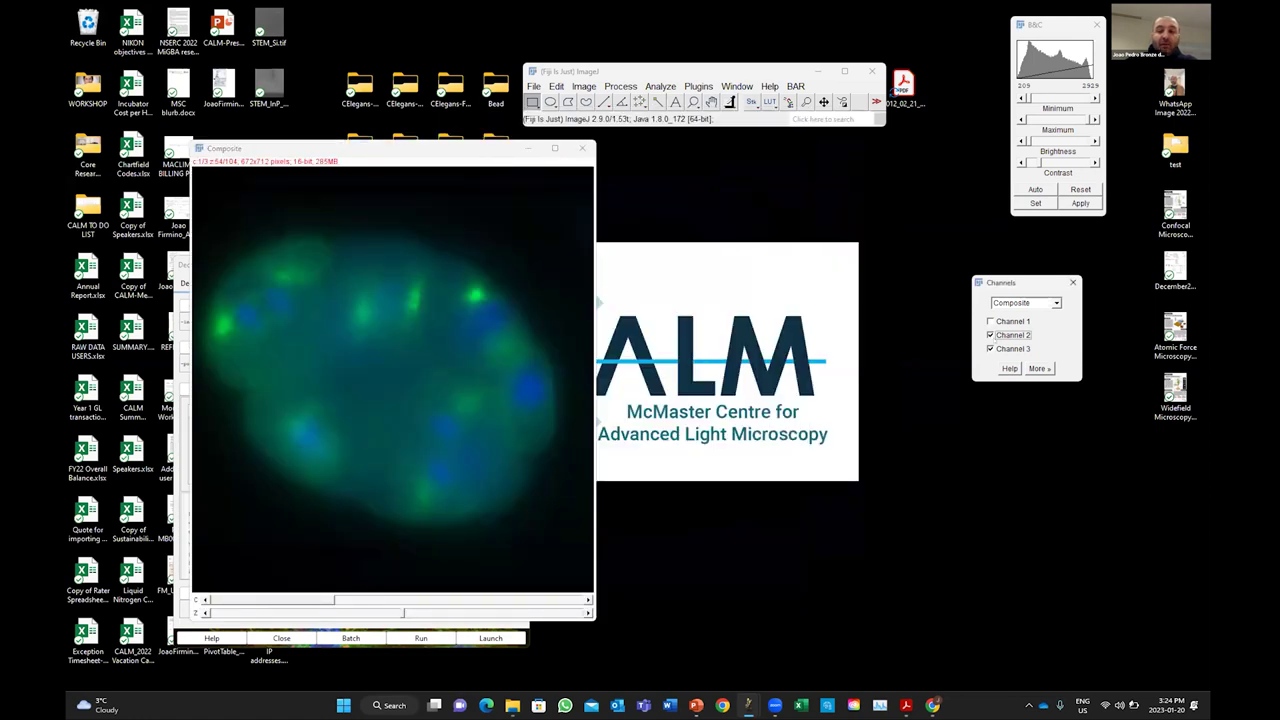
left_click(990, 348)
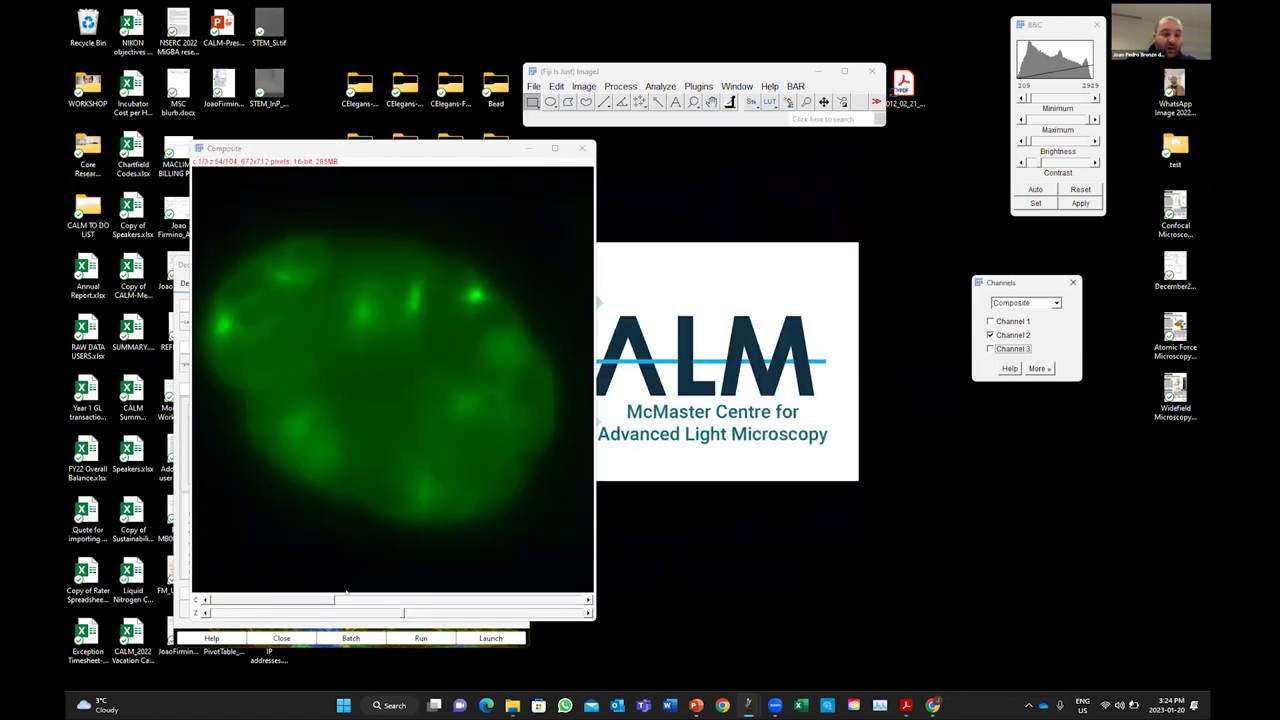
left_click_drag(403, 612, 399, 670)
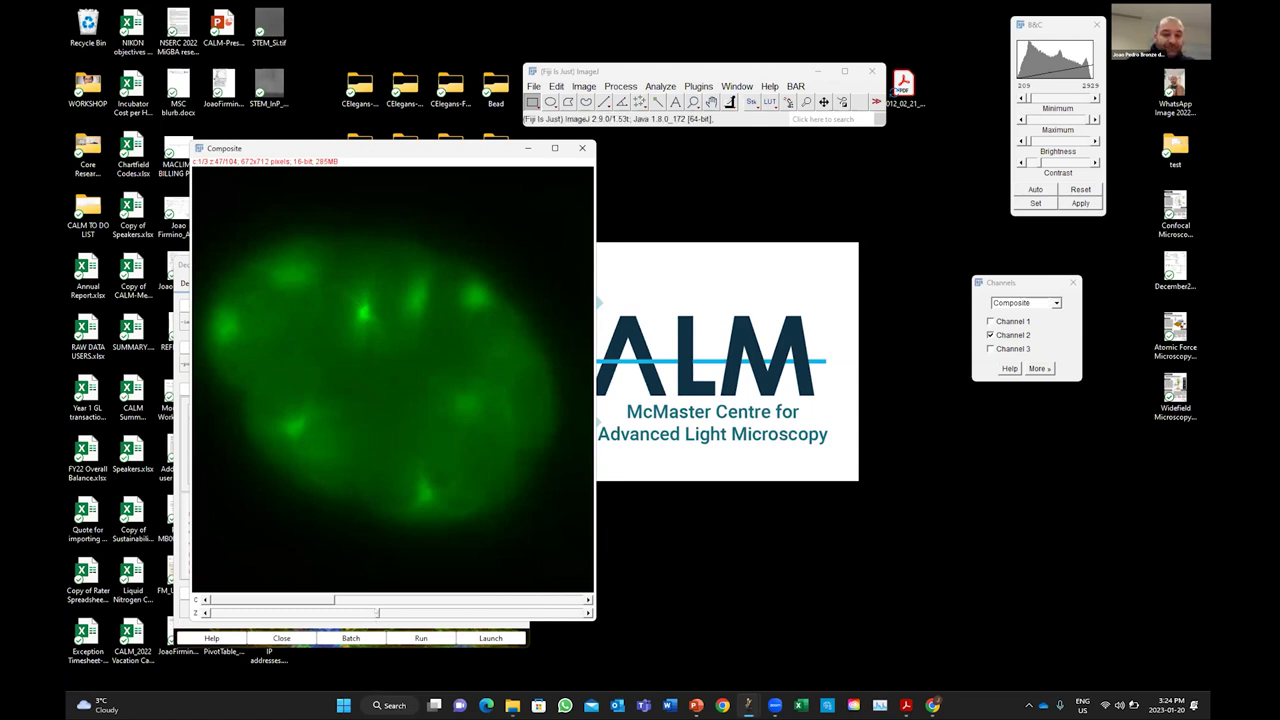
left_click_drag(383, 612, 433, 612)
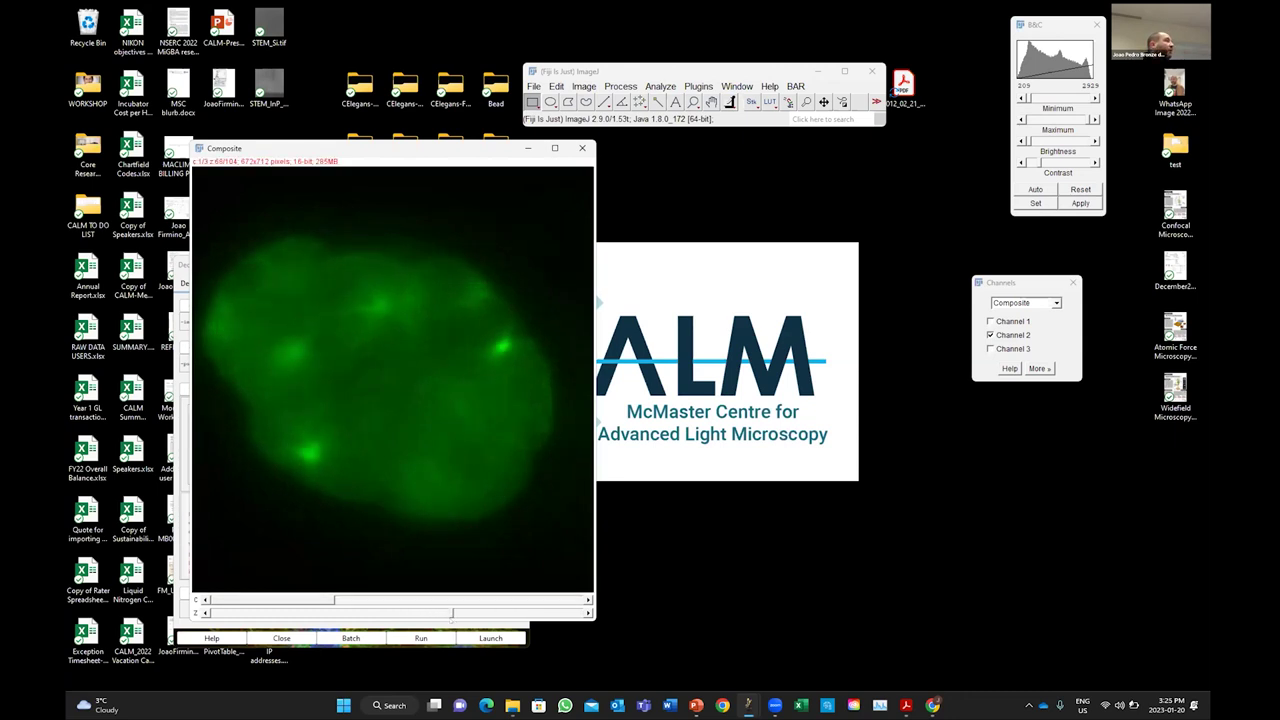
left_click_drag(449, 614, 357, 613)
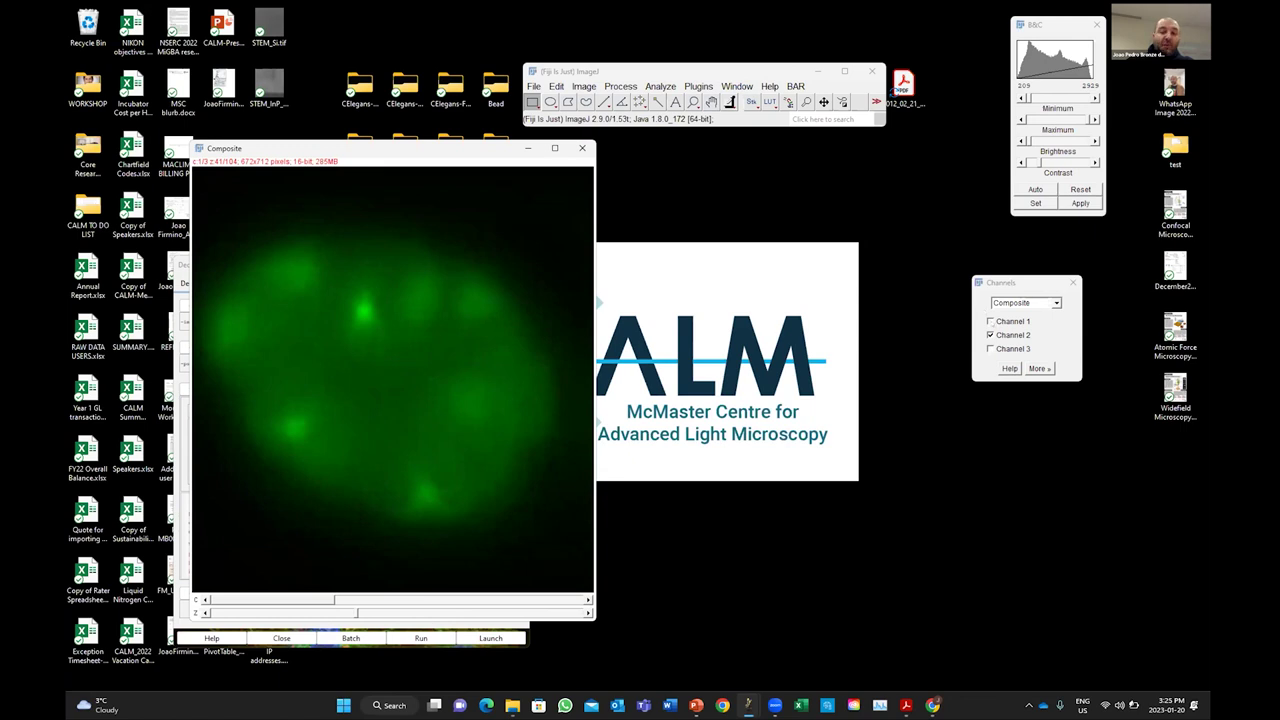
- Show only channel 1 of the composite and go to slice 50
left_click(990, 321)
left_click(990, 335)
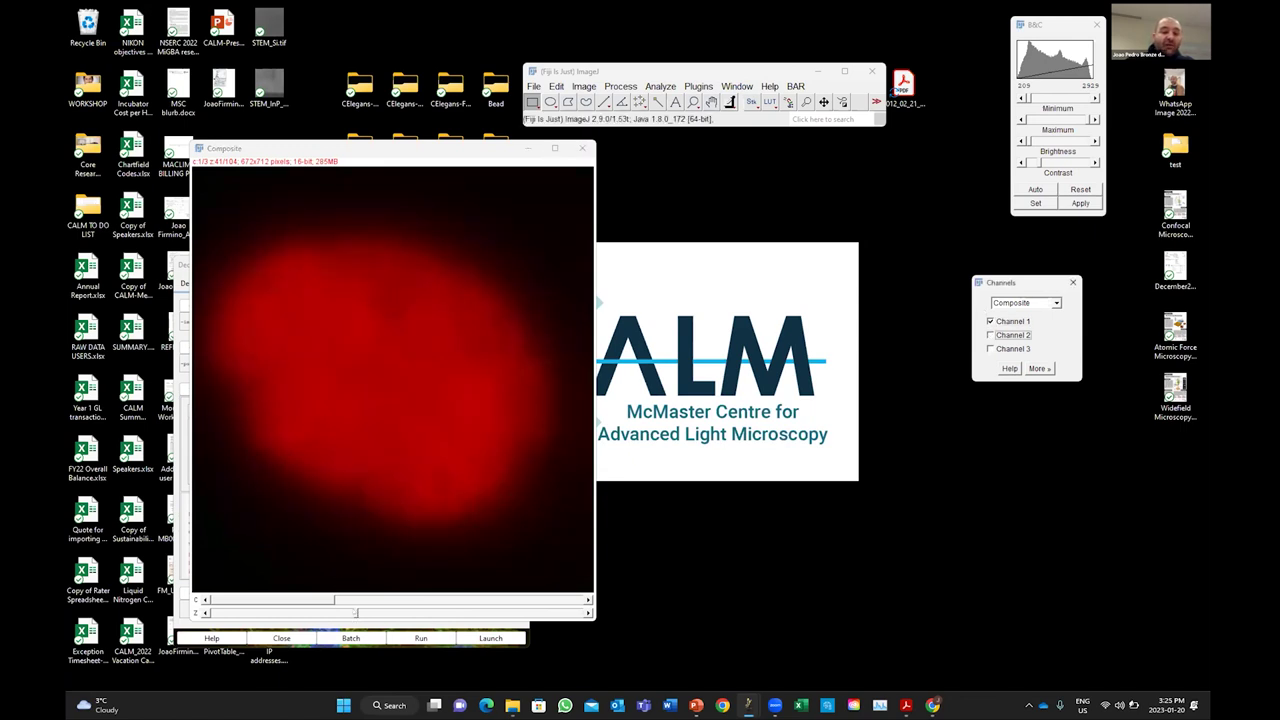
left_click_drag(357, 613, 390, 613)
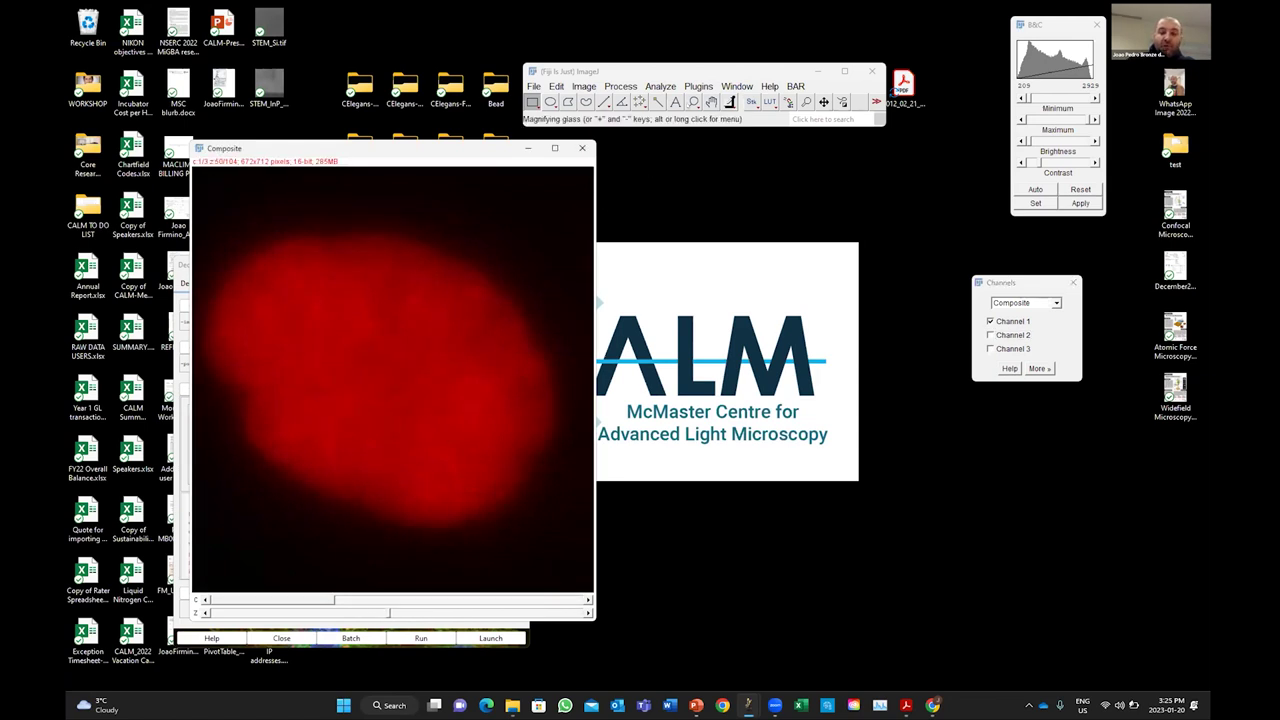
- Magnify the composite to 400%, inspect channel 1 across neighbouring slices down to slice 45, and restore the original zoom
key("plus")
key("plus")
key("plus")
key("plus")
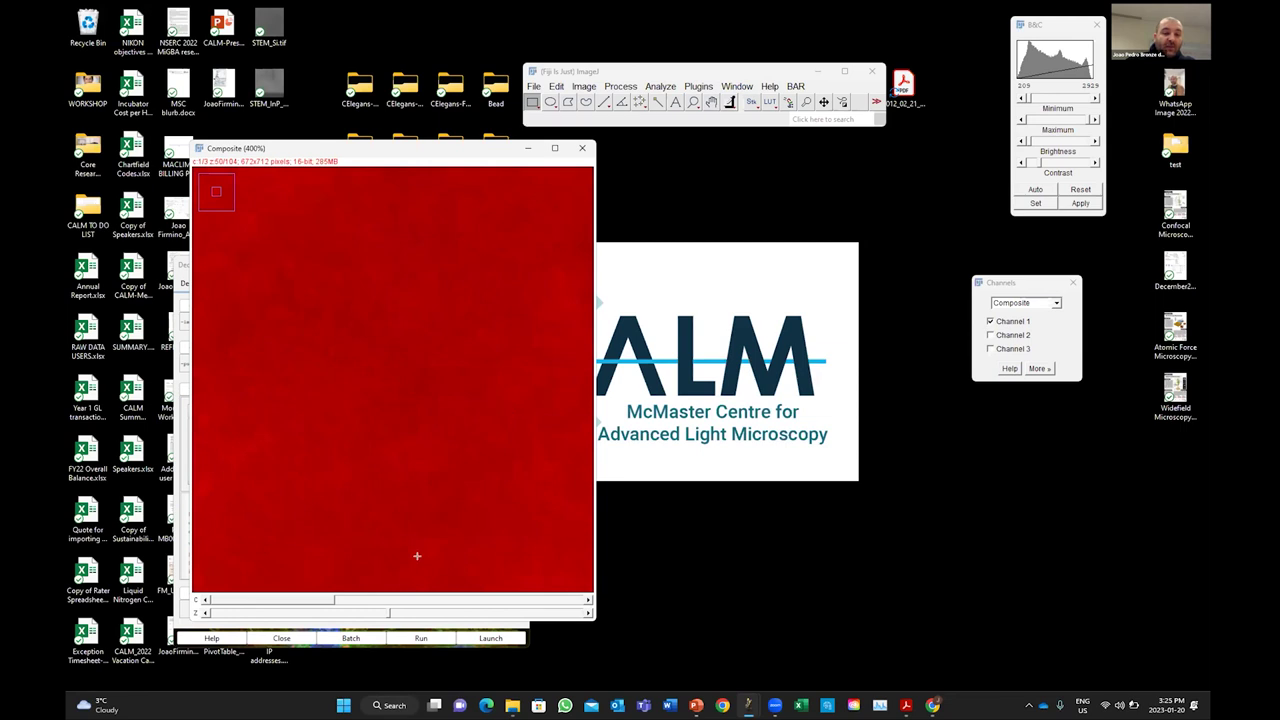
left_click(390, 612)
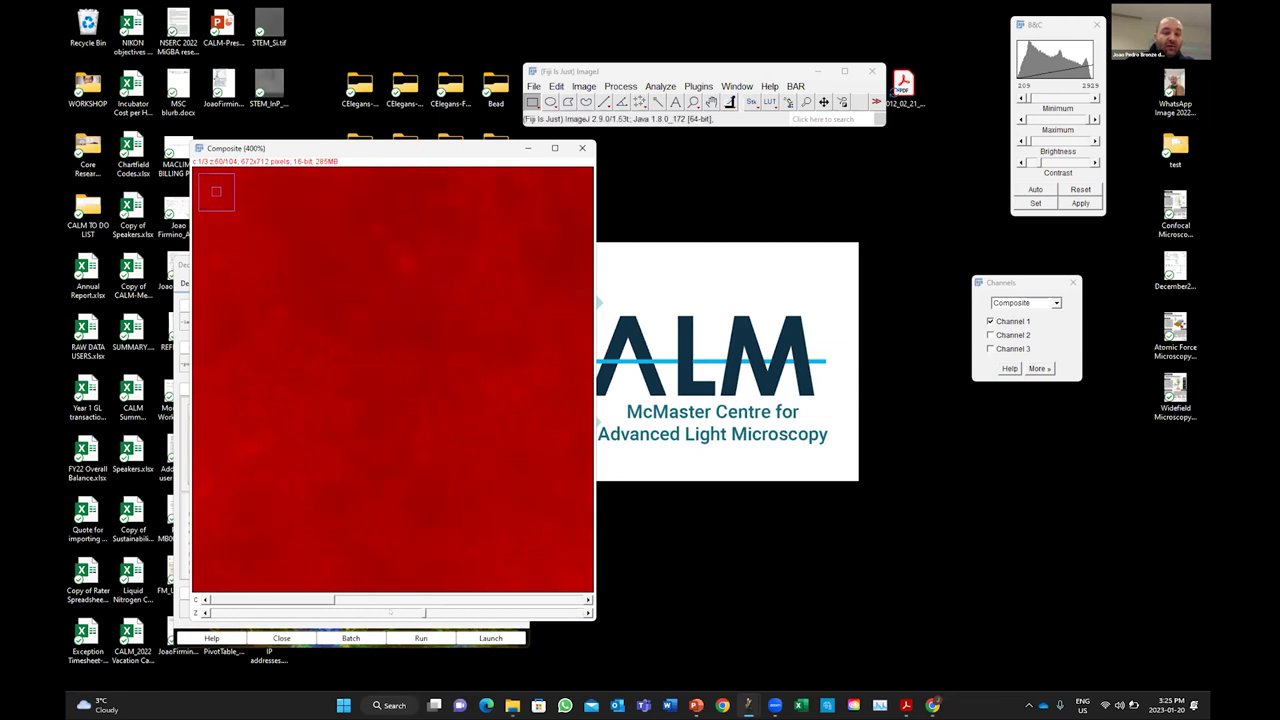
left_click(350, 612)
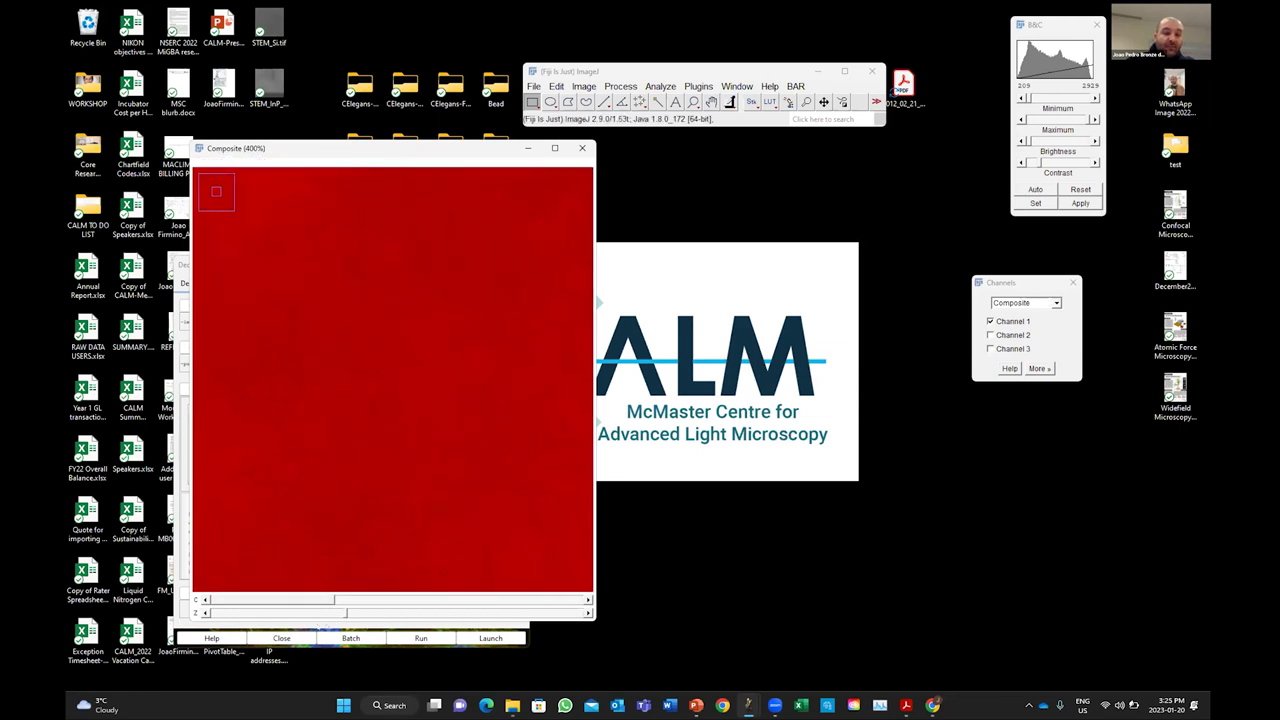
left_click_drag(357, 638, 366, 638)
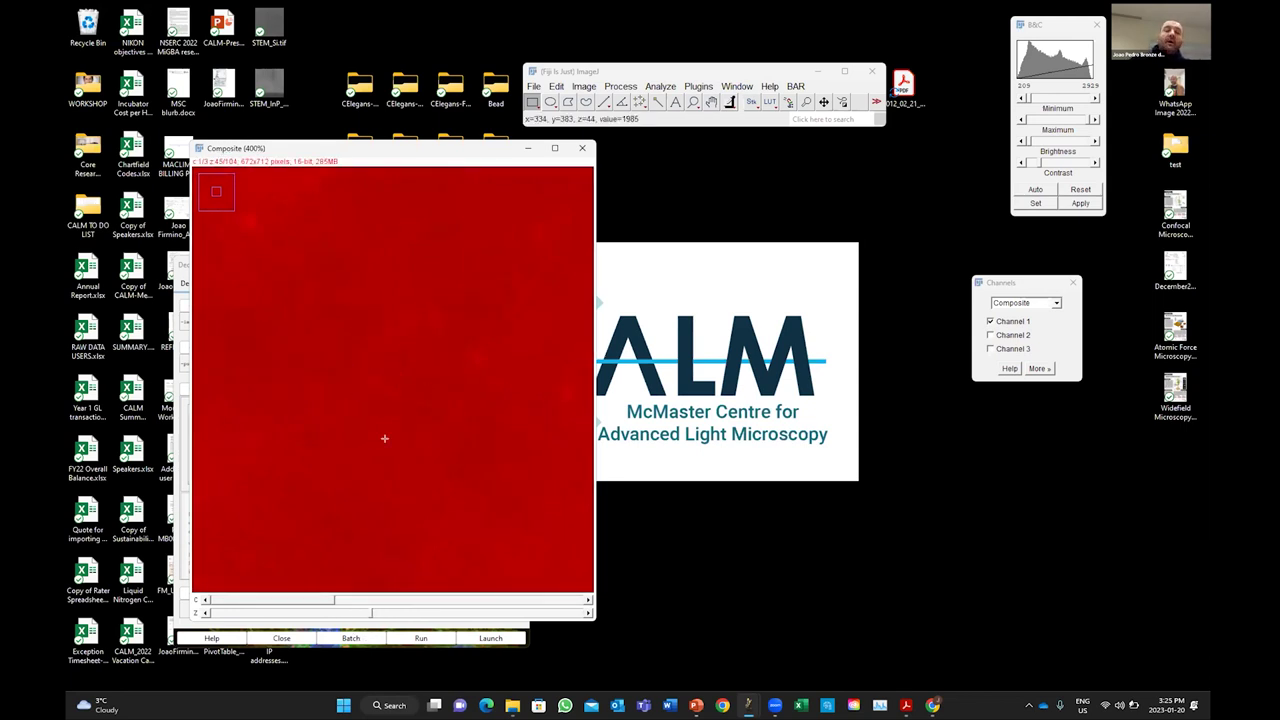
key("4")
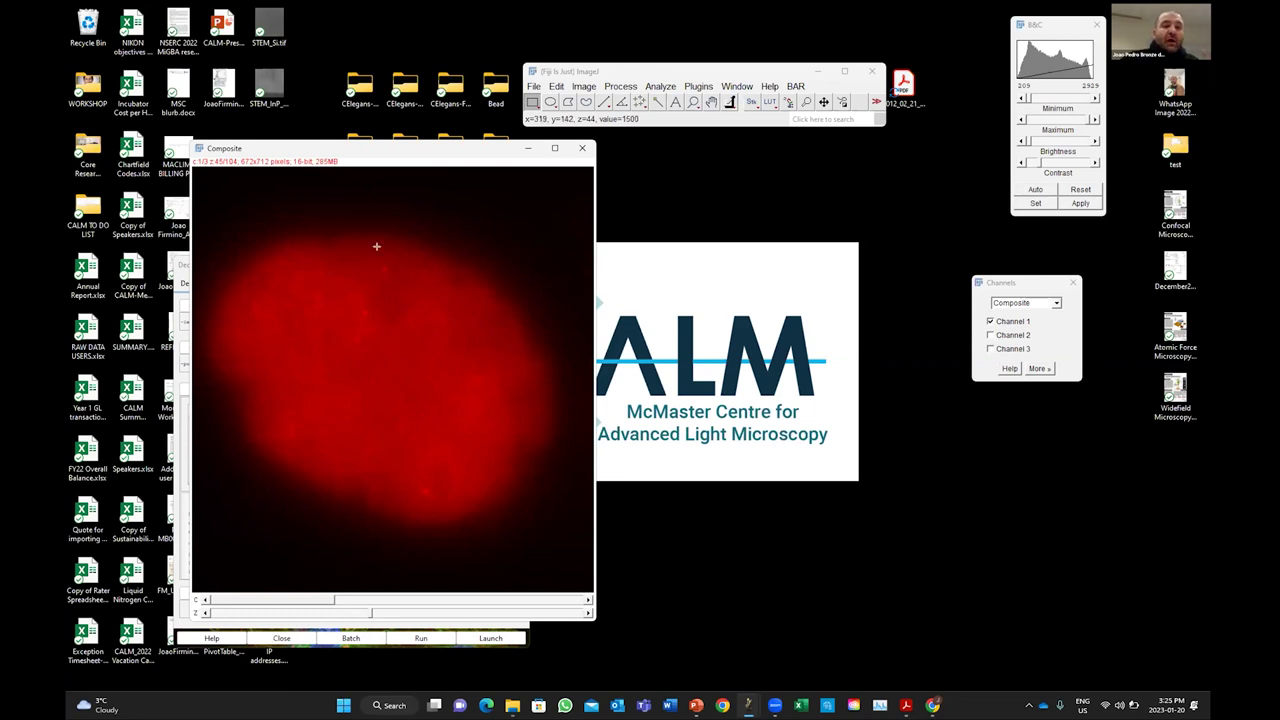
- Arrange the composite and the DeconvolutionLab2 window side by side so that neither covers the other
left_click_drag(372, 148, 741, 219)
left_click(315, 265)
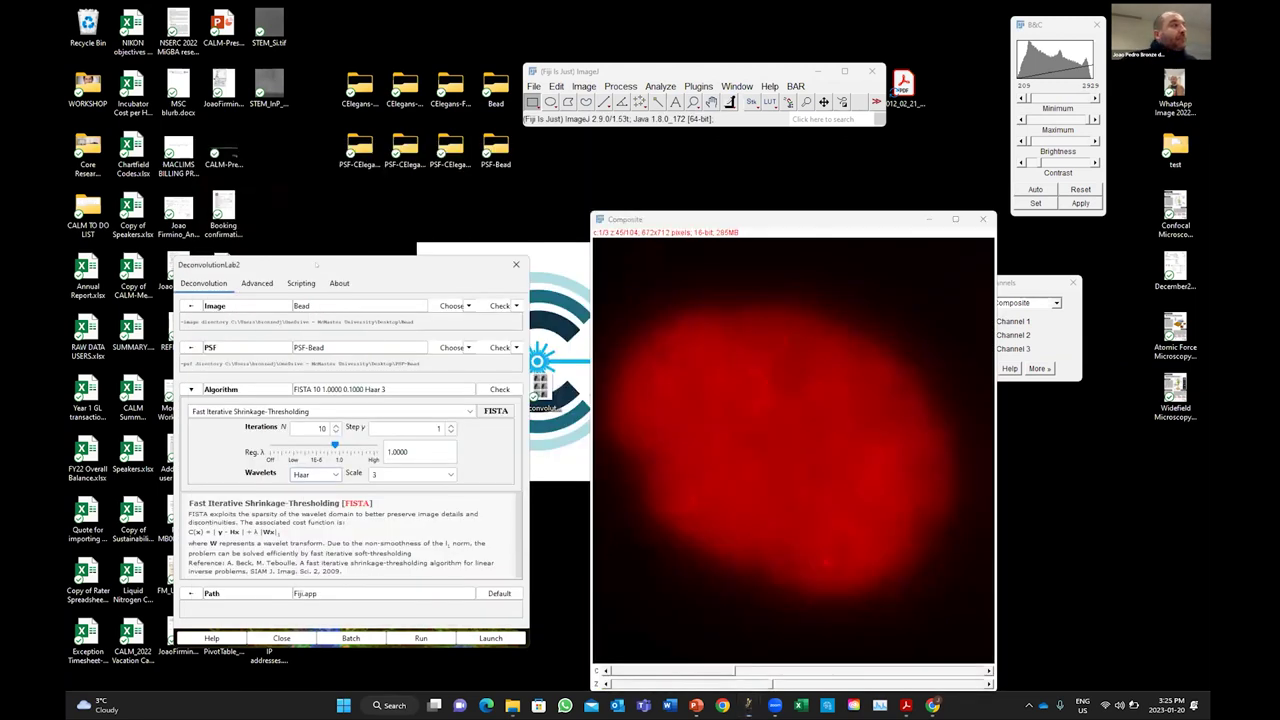
left_click_drag(316, 266, 266, 229)
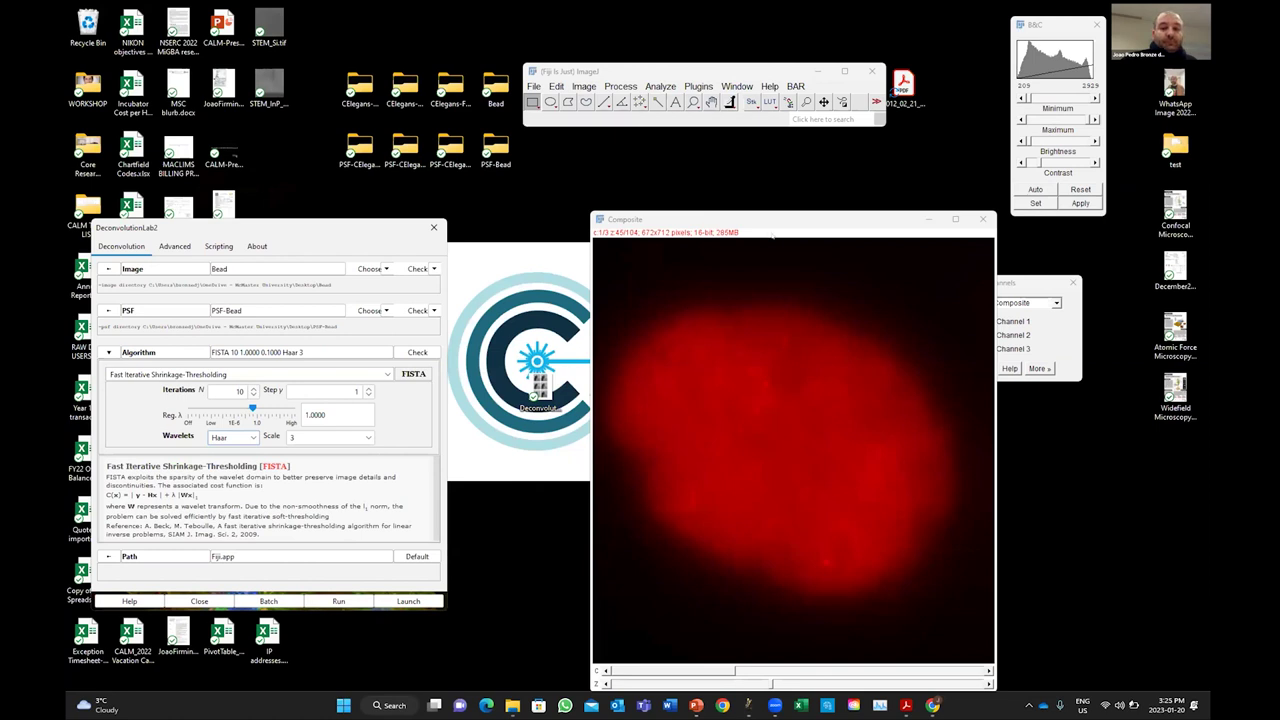
left_click(714, 218)
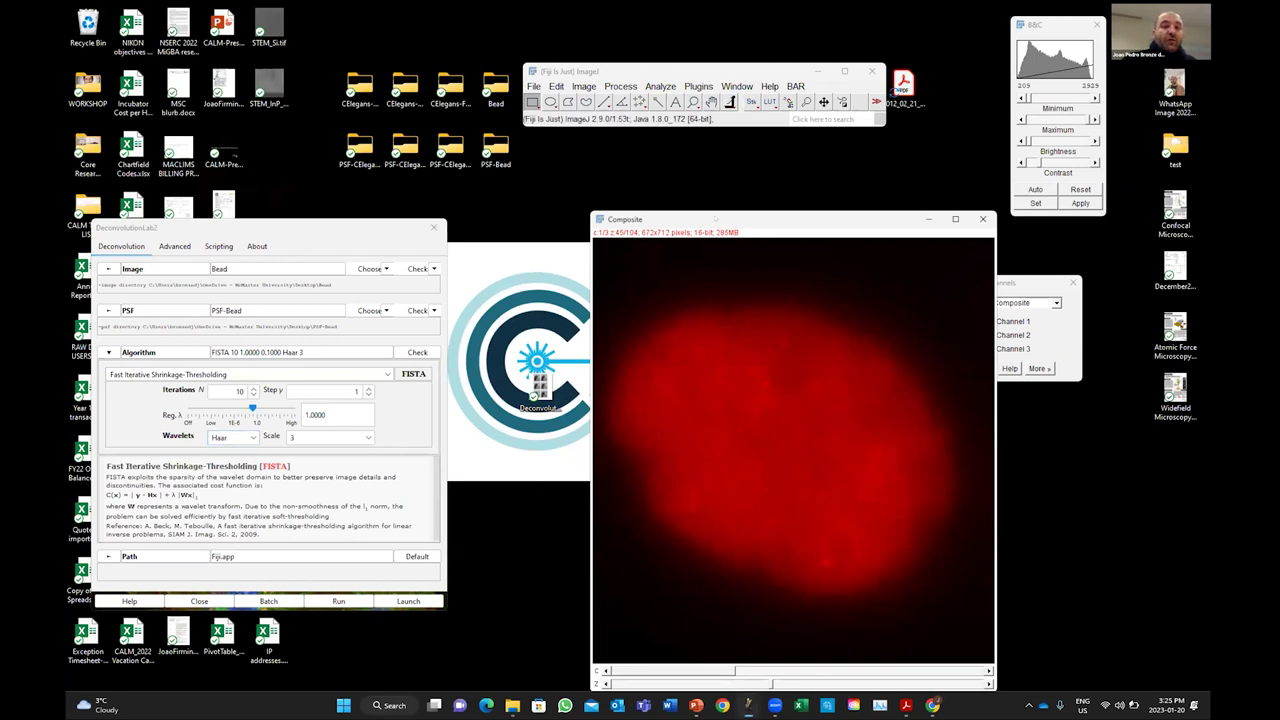
- Move the composite clear of the Channels window, try the Yellow lookup table on channel 1, and replace it with blue orange icb
left_click_drag(715, 219, 633, 177)
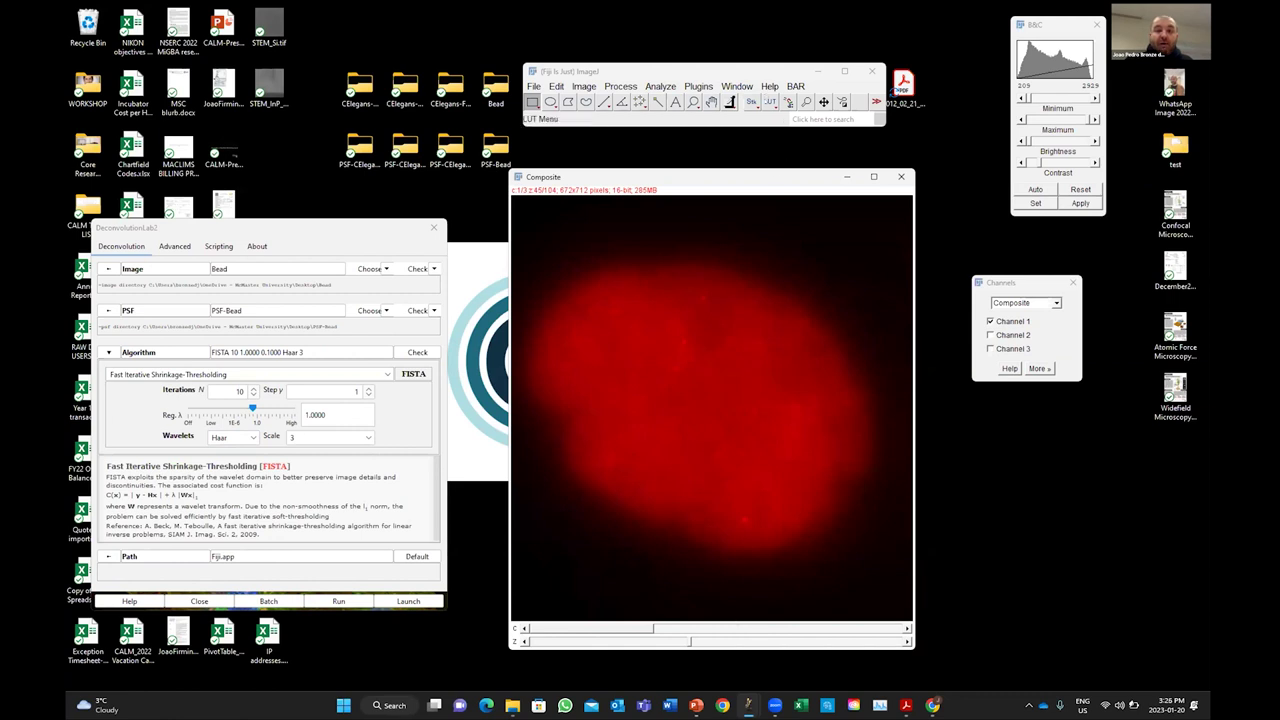
left_click(770, 102)
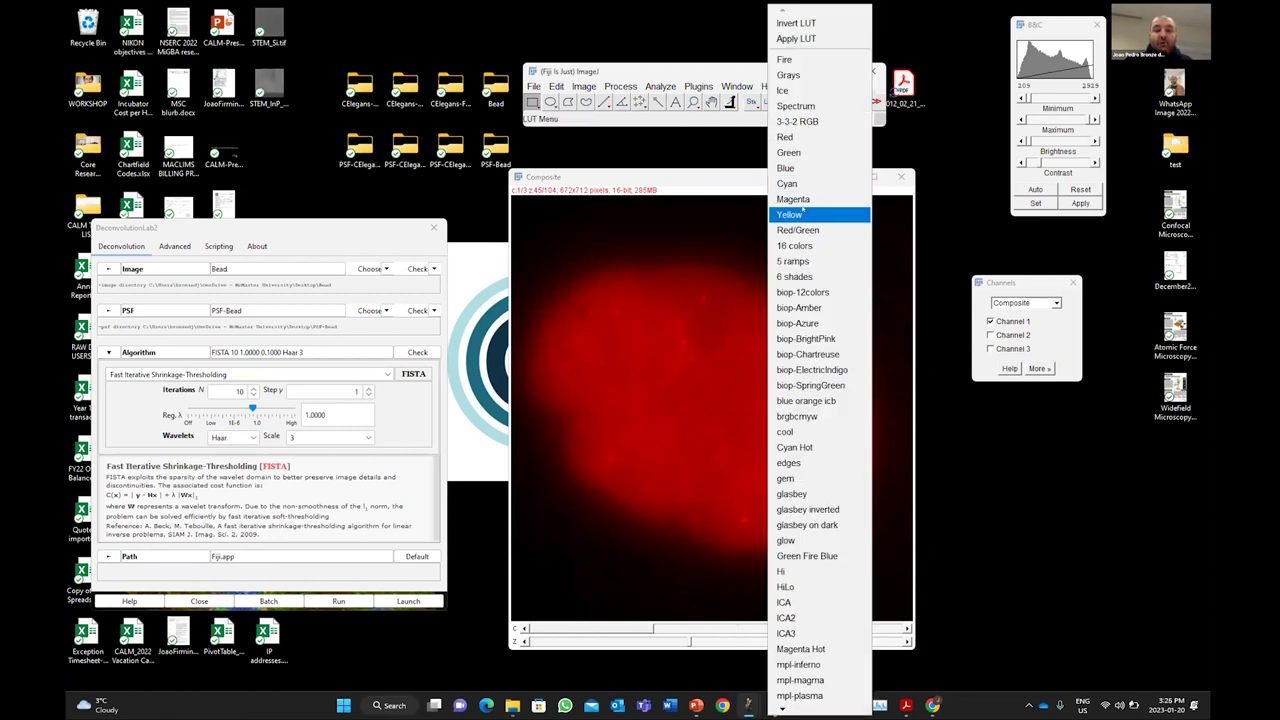
left_click(790, 214)
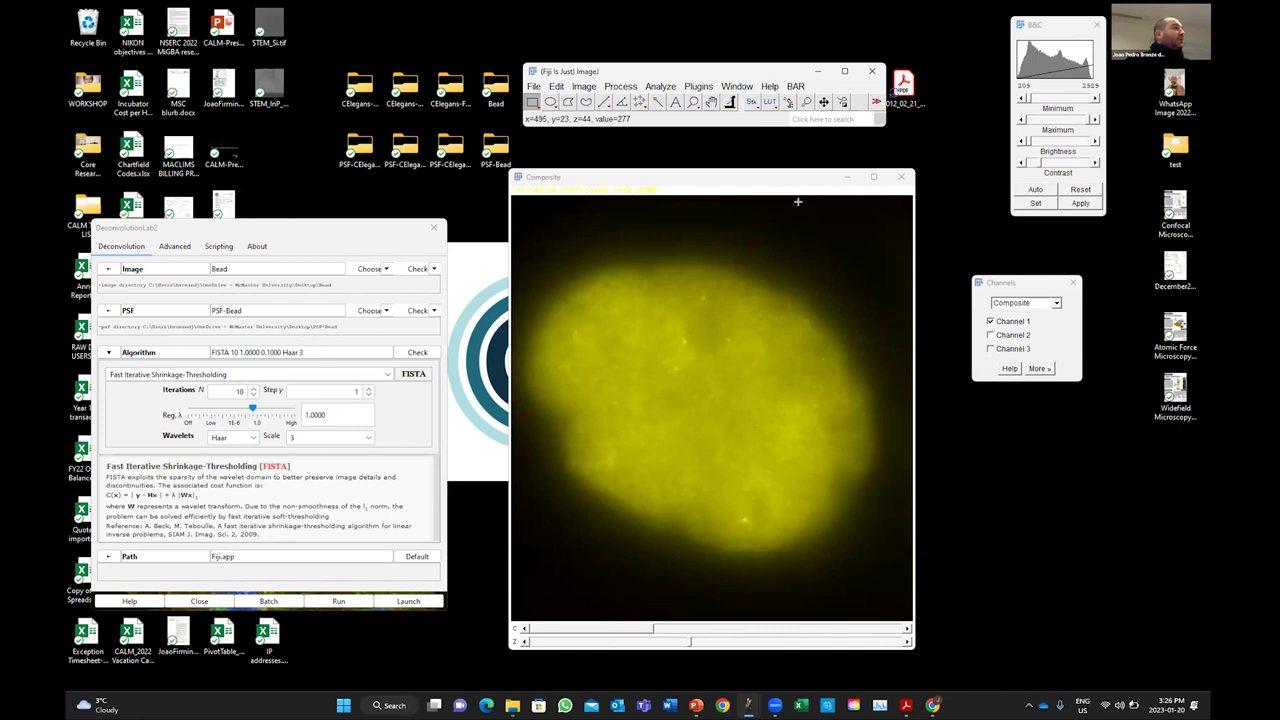
left_click(770, 102)
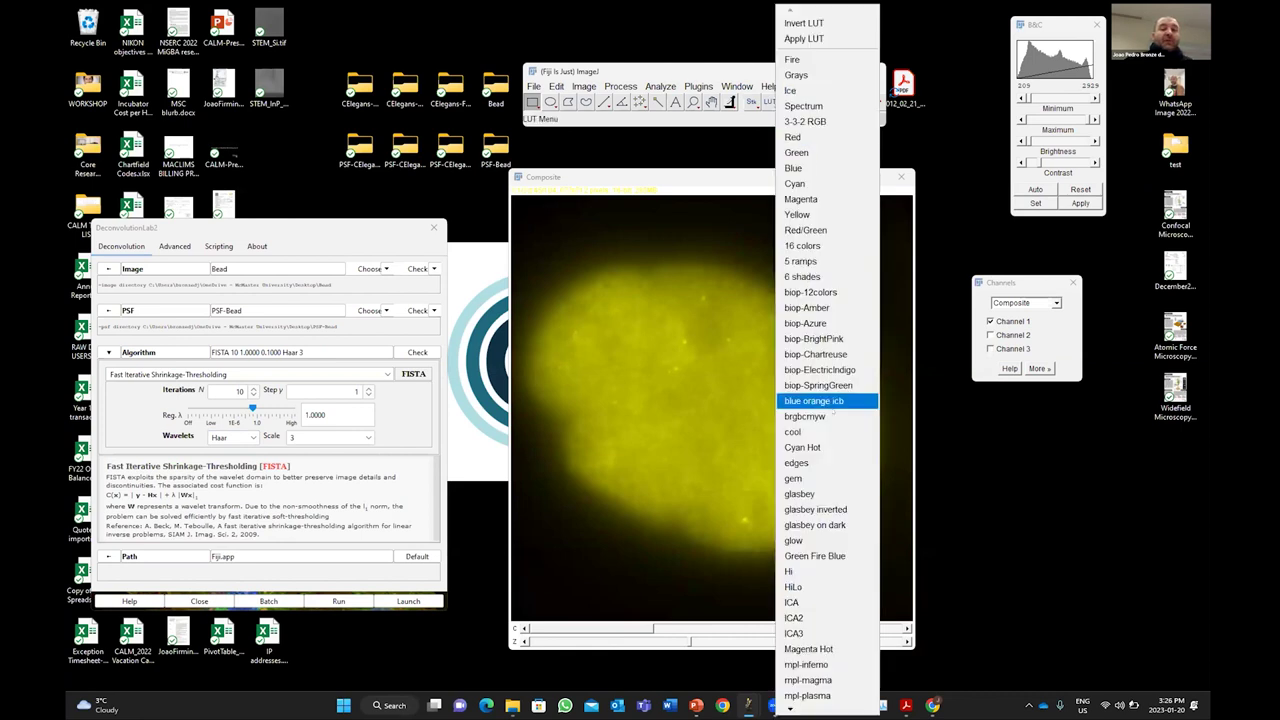
left_click(829, 428)
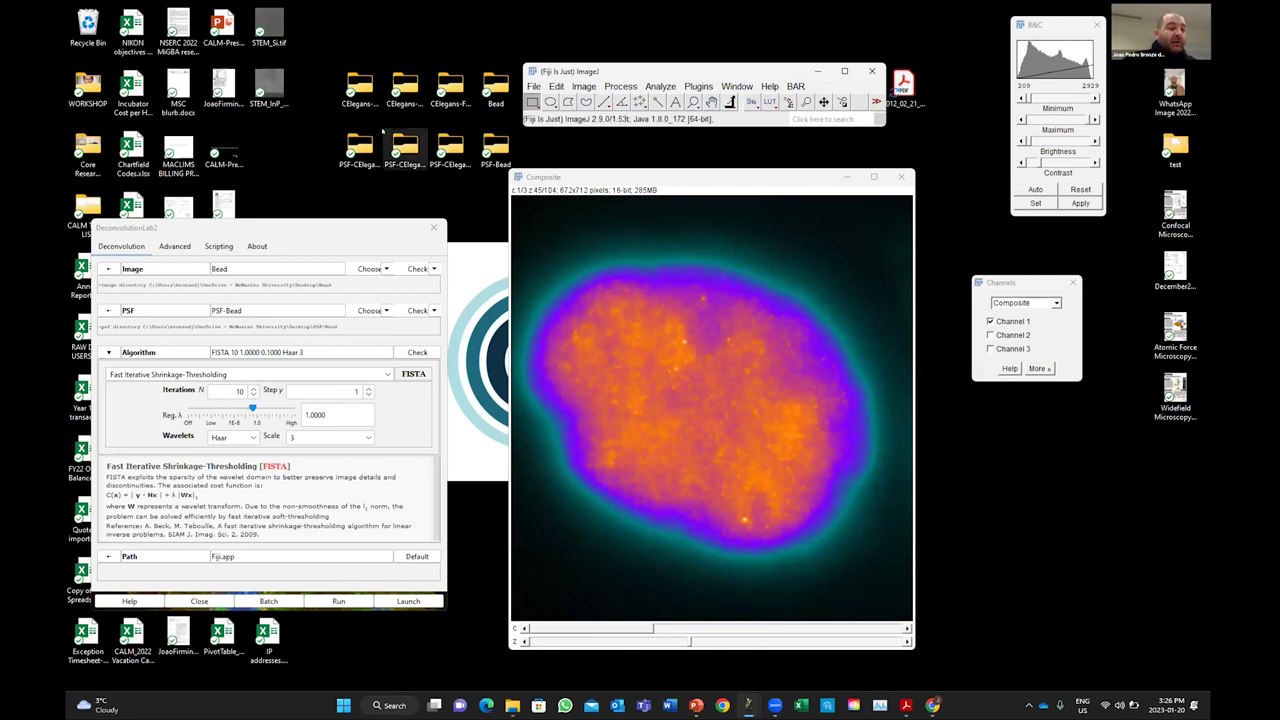
- Set the CElegans-CY3 folder as the deconvolution image and remove the Bead entry from the image list
left_click(360, 92)
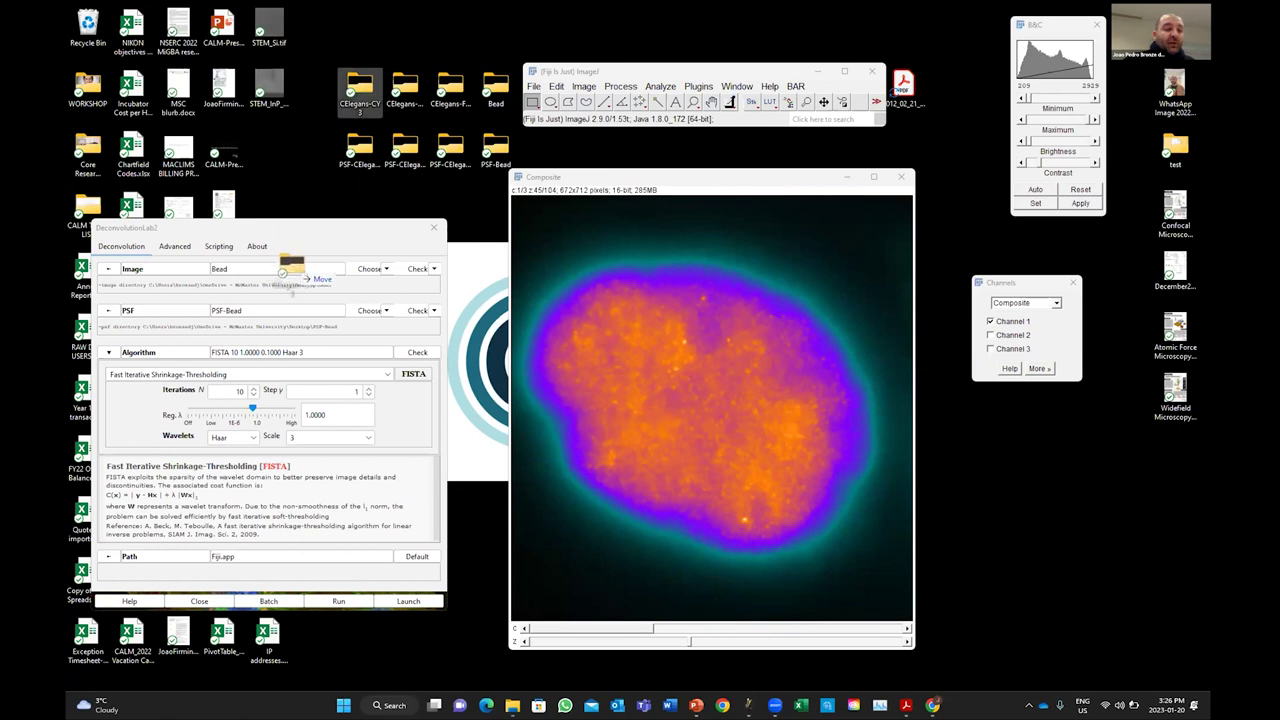
left_click_drag(308, 275, 340, 284)
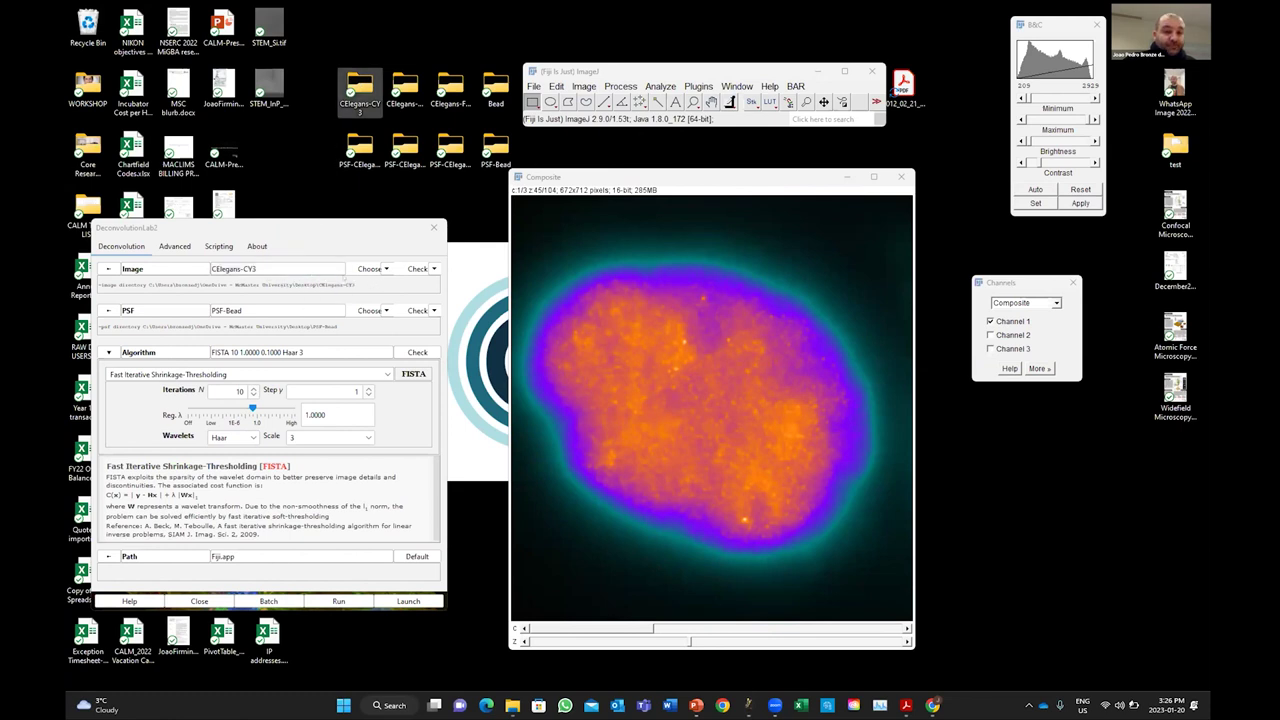
left_click(267, 269)
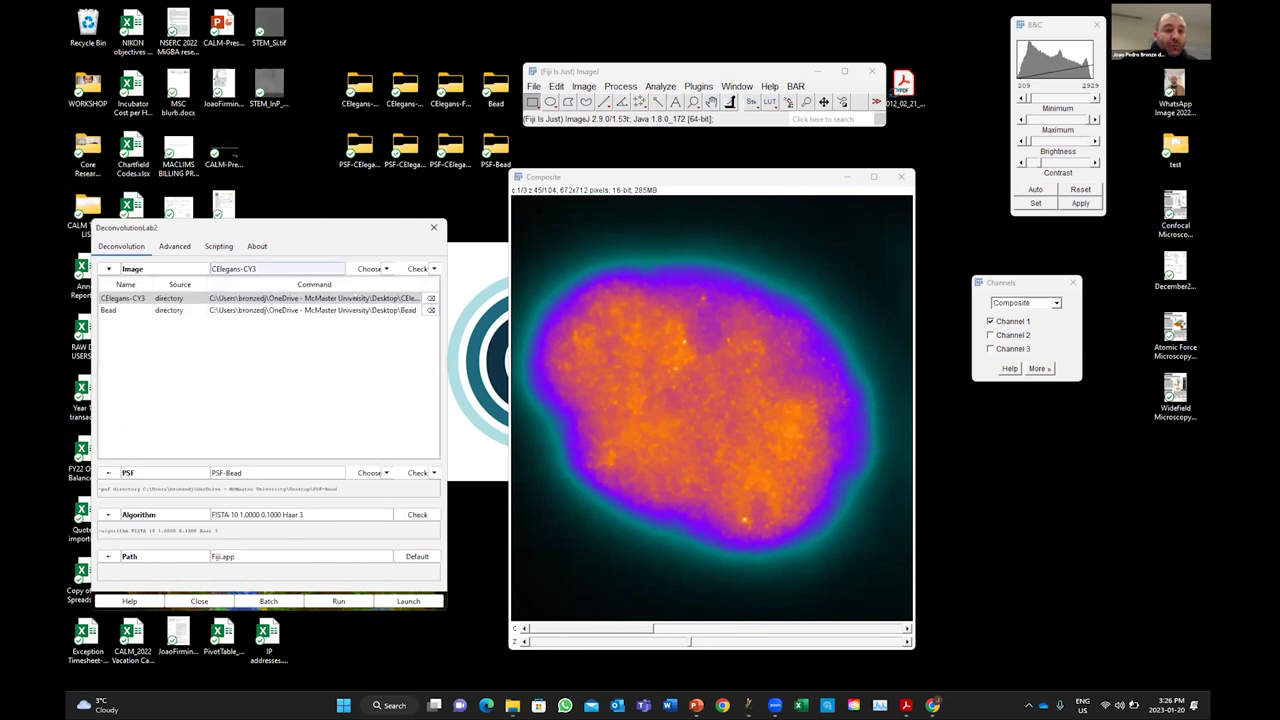
left_click(160, 298)
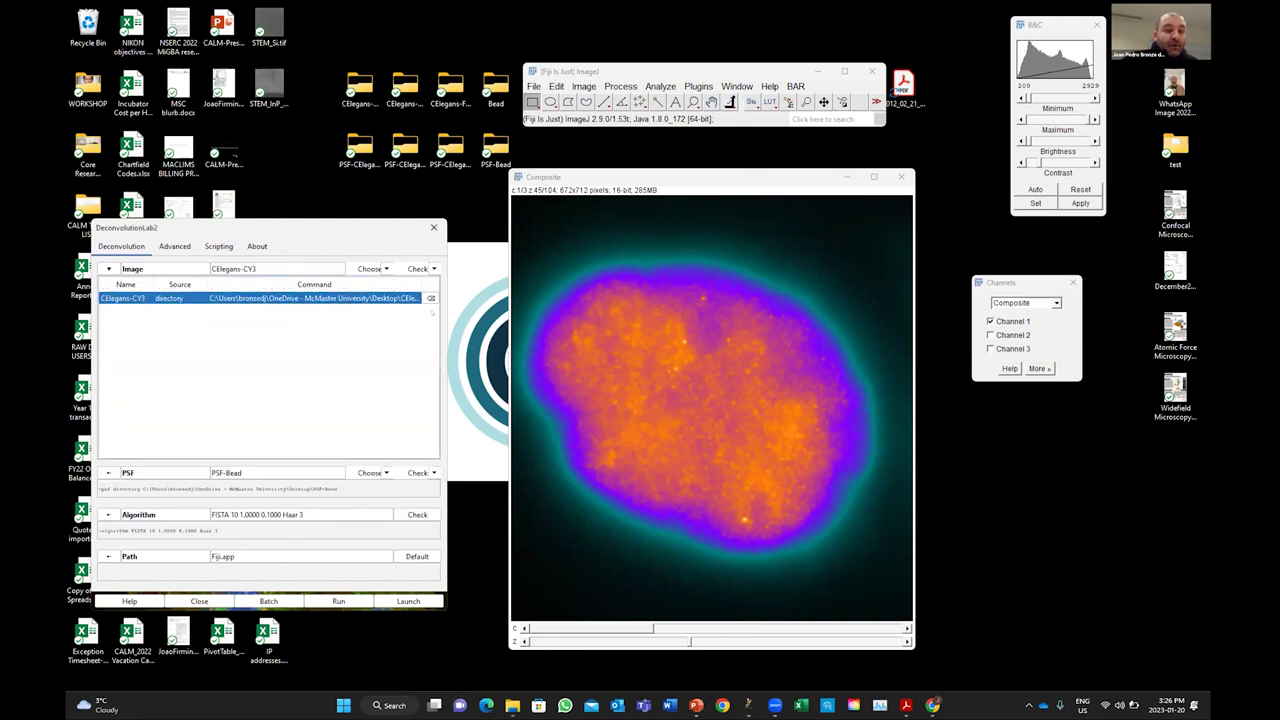
left_click(305, 267)
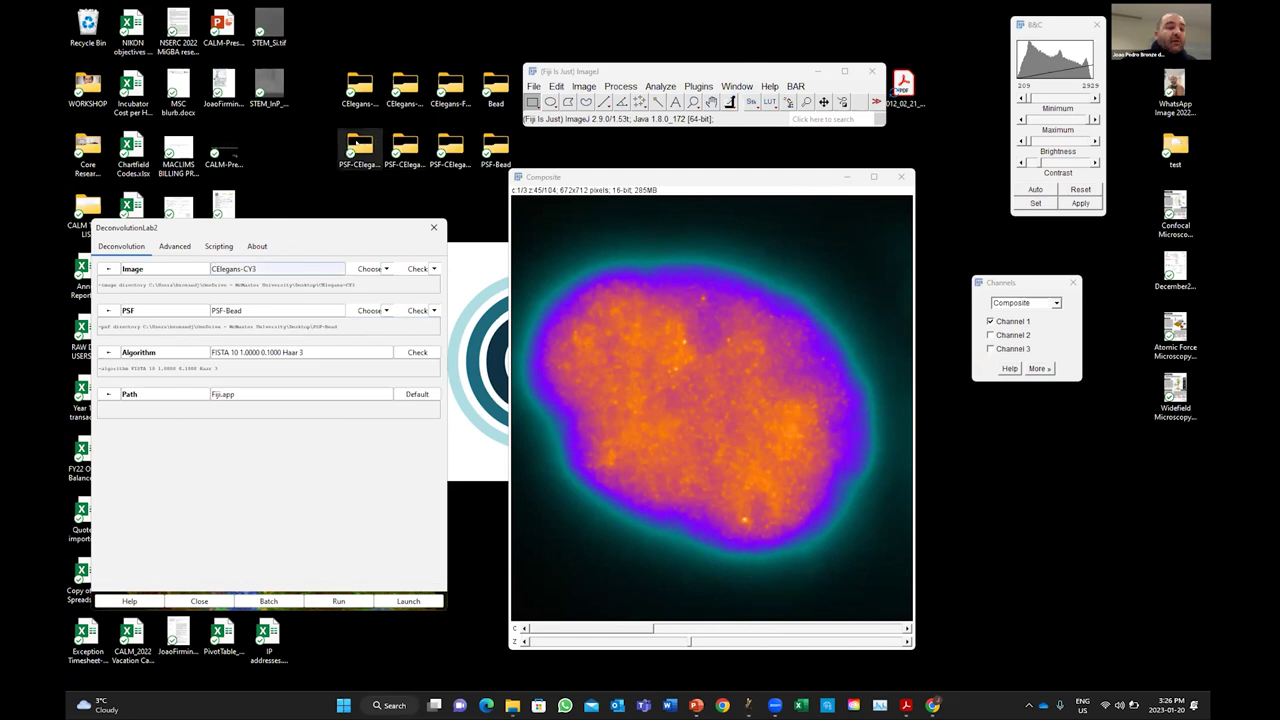
- Open the PSF-CElegans-CY3 folder in Fiji as an image sequence, browse its slices to slice 100, and close the stack
left_click(358, 143)
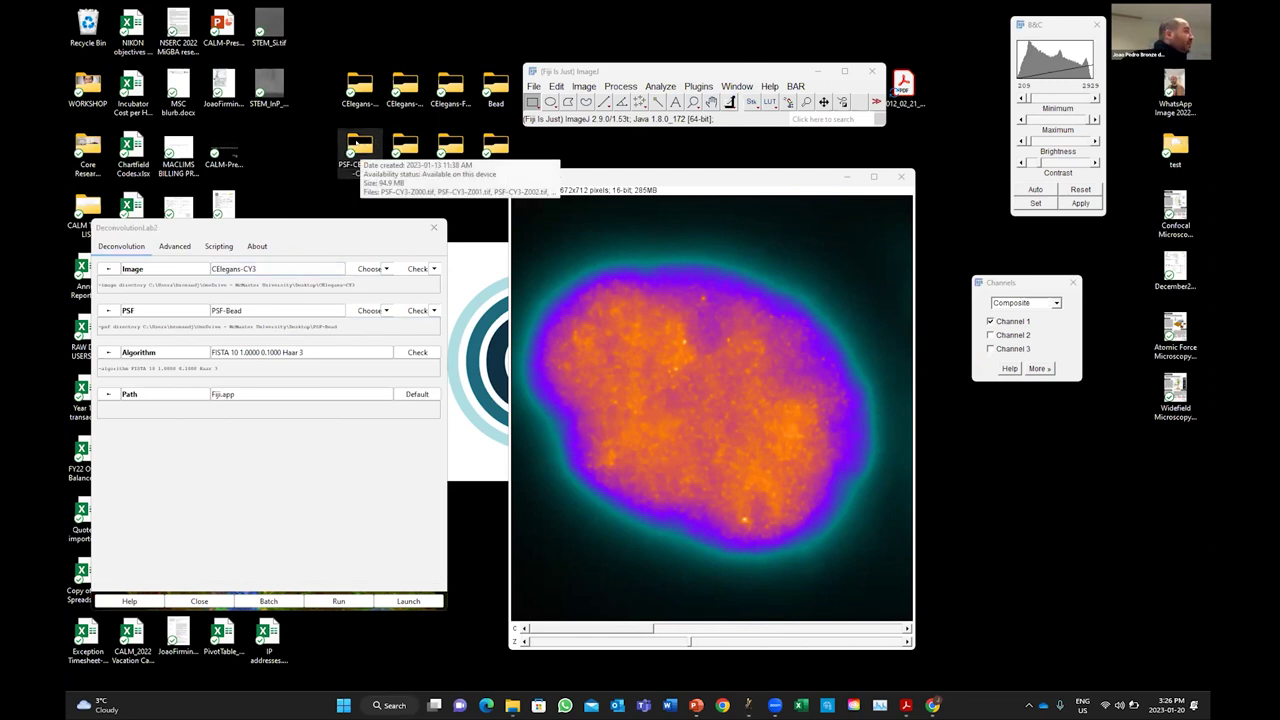
left_click_drag(360, 150, 580, 95)
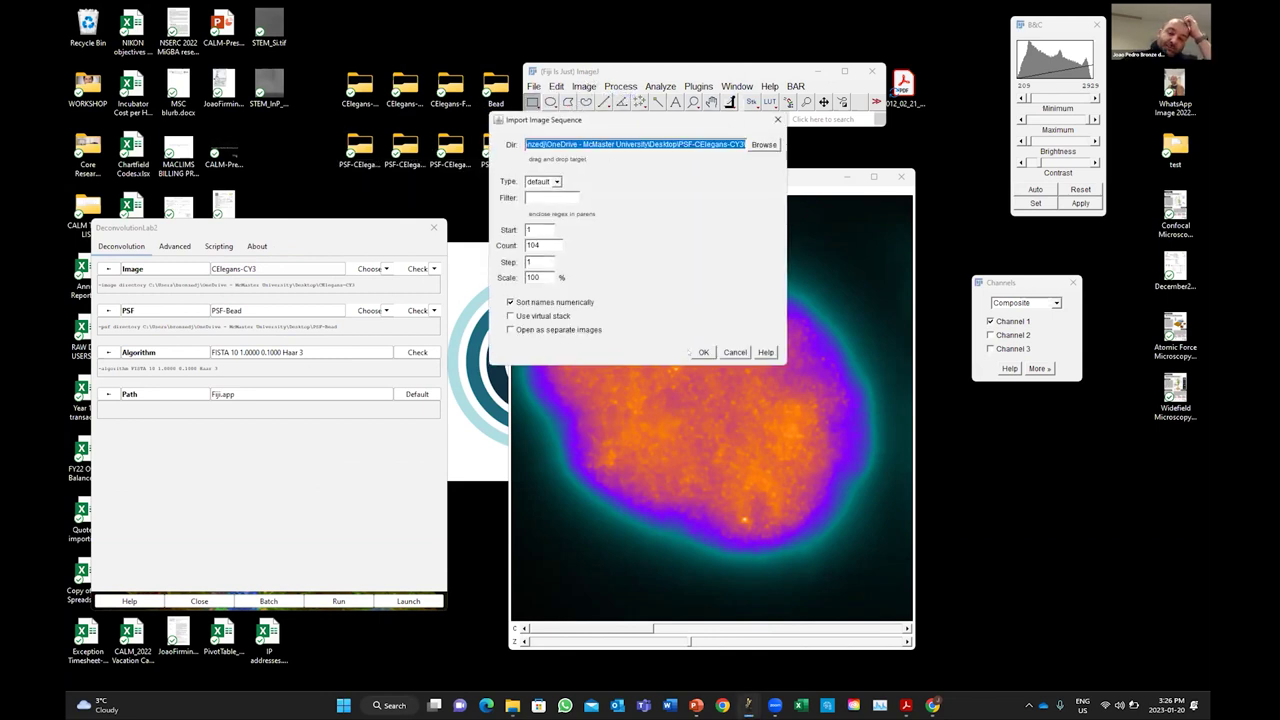
left_click(699, 351)
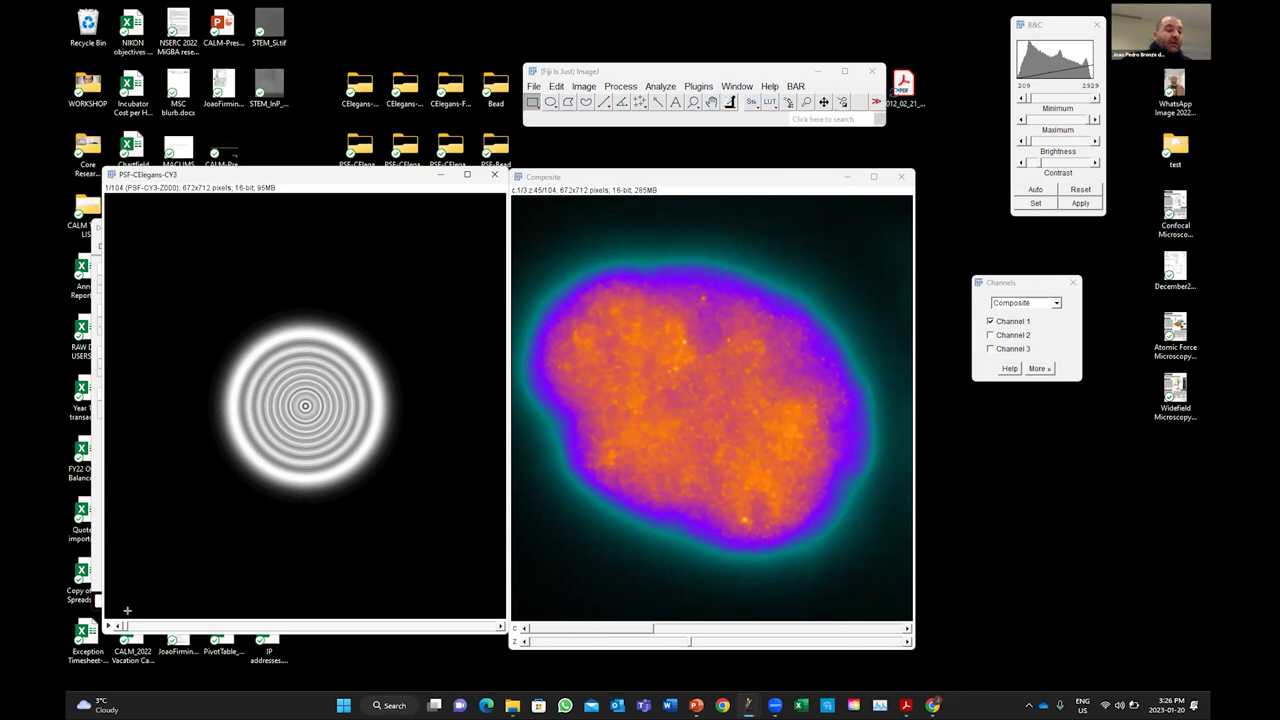
scroll(305, 405, "down", 20)
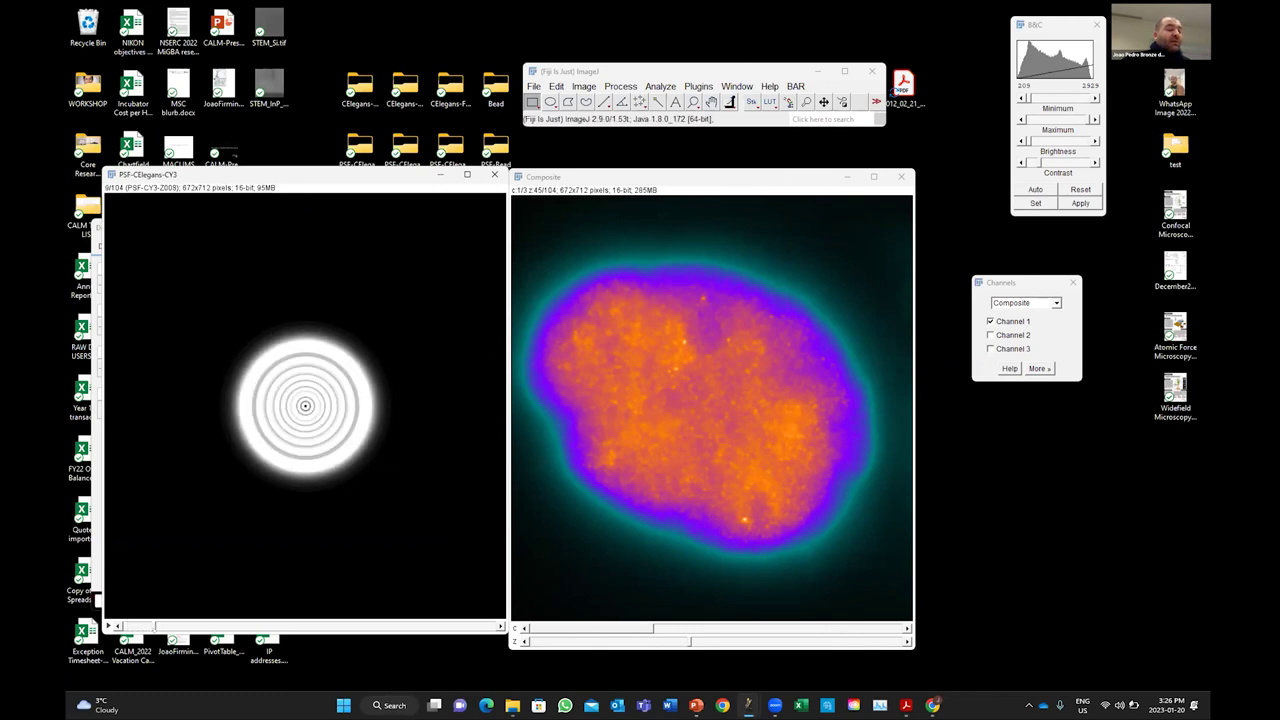
left_click_drag(197, 627, 496, 630)
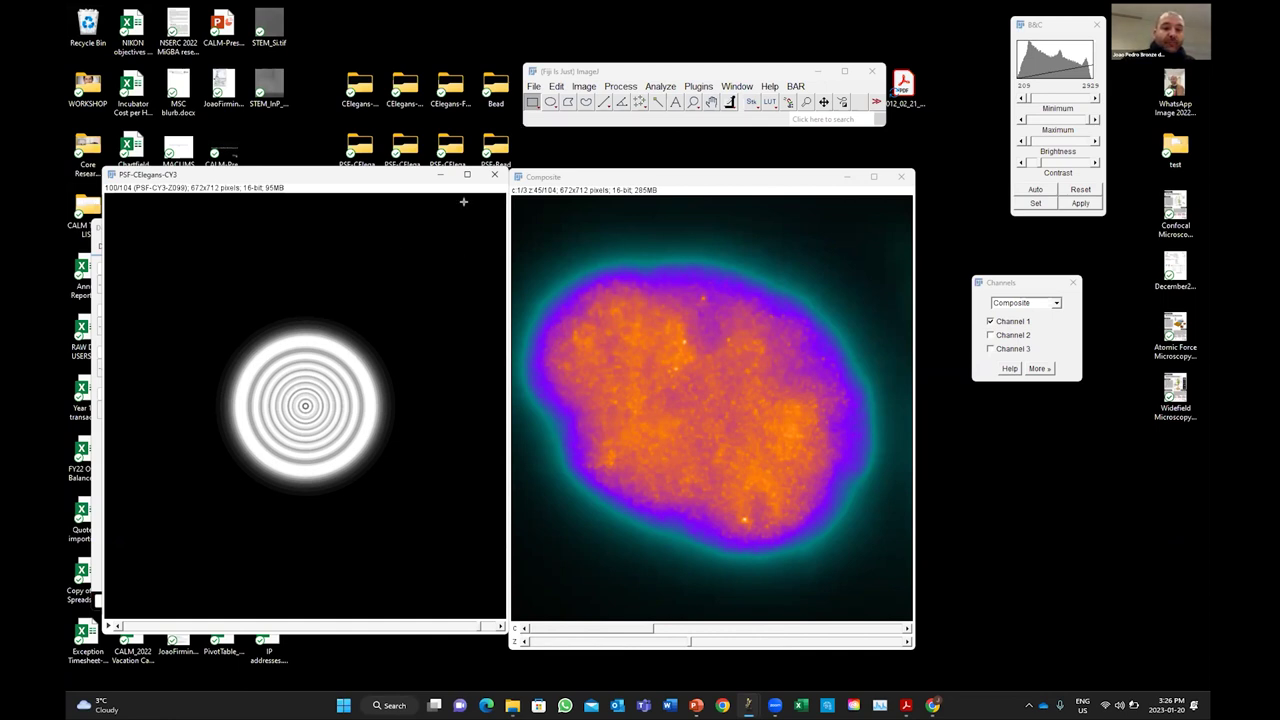
left_click(494, 174)
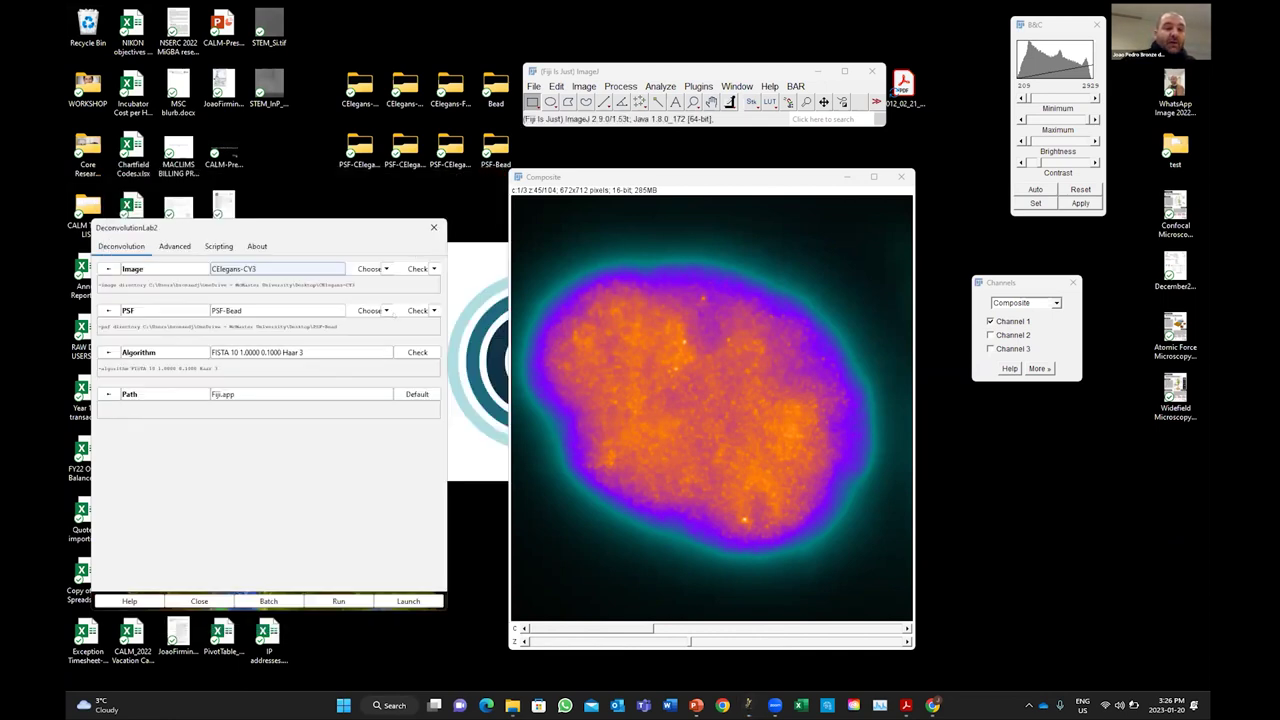
- Set the PSF-CElegans-CY3 folder as the PSF and remove the PSF-Bead entry from the PSF list
left_click_drag(359, 150, 295, 321)
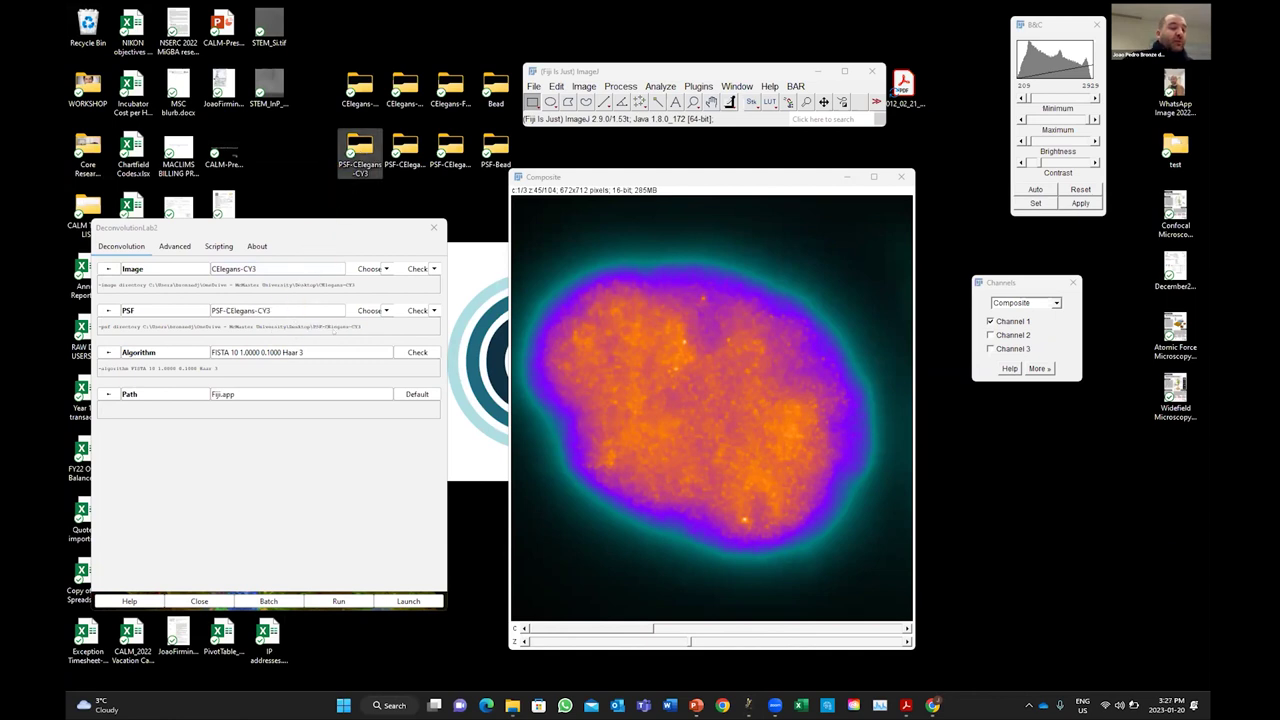
left_click(315, 306)
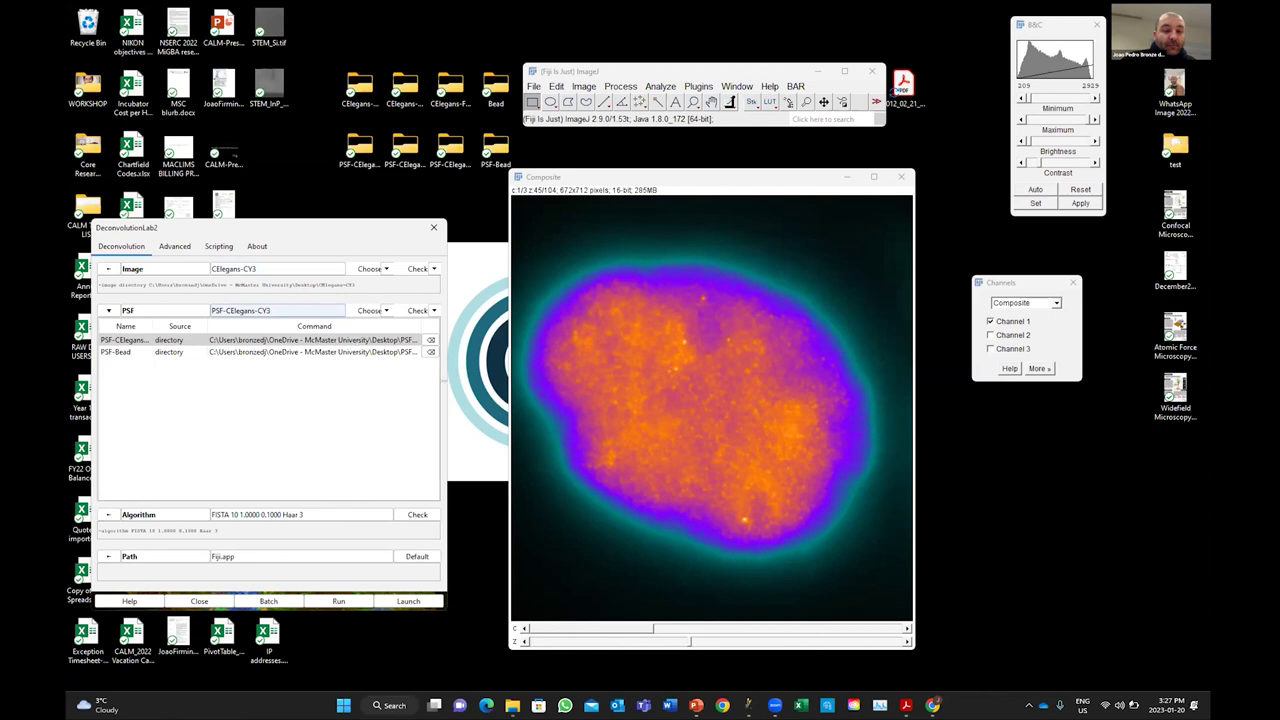
left_click_drag(616, 409, 621, 409)
left_click(150, 352)
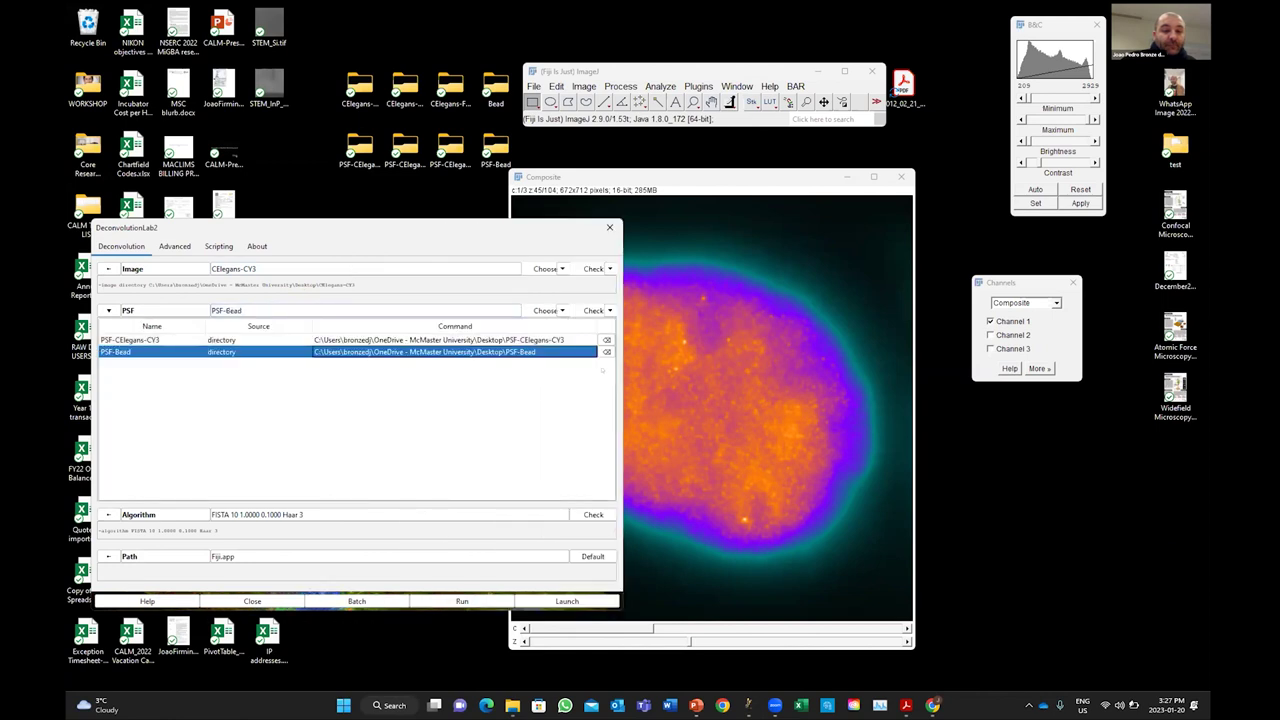
left_click(606, 352)
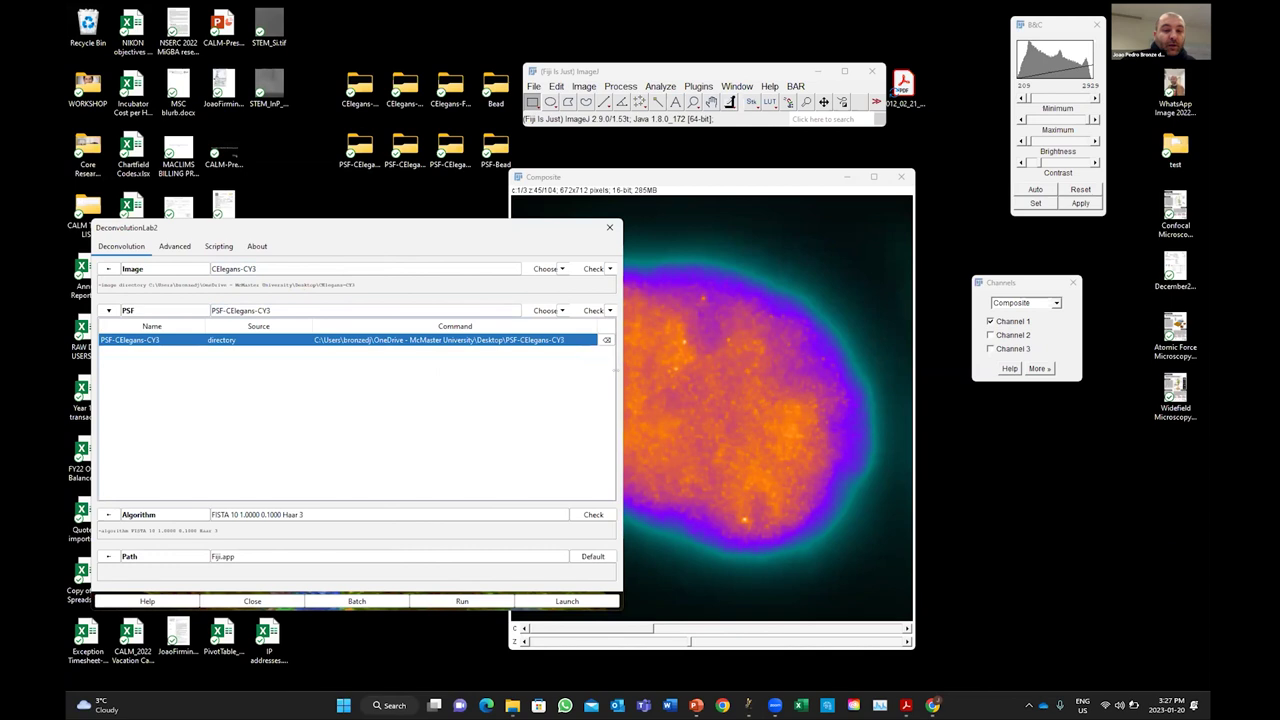
left_click_drag(616, 370, 450, 370)
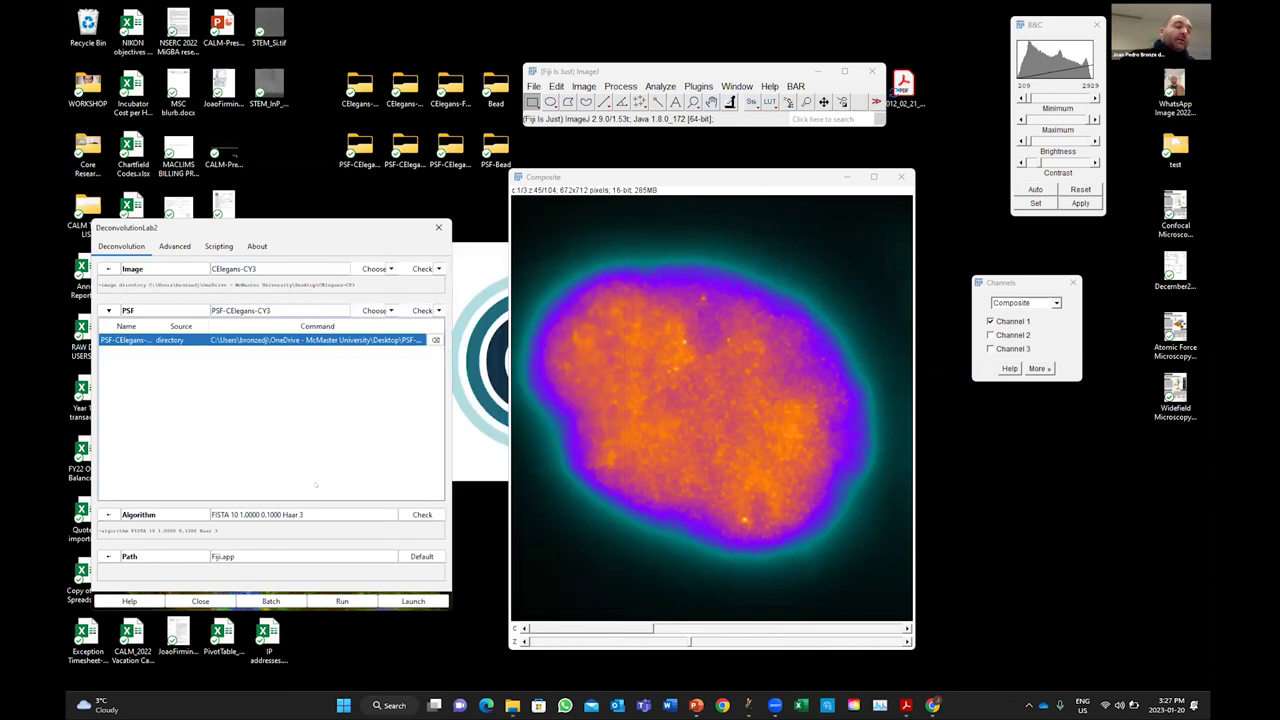
- Choose the Richardson-Lucy algorithm with 10 iterations and start the deconvolution, dismissing the battery notice
left_click(108, 514)
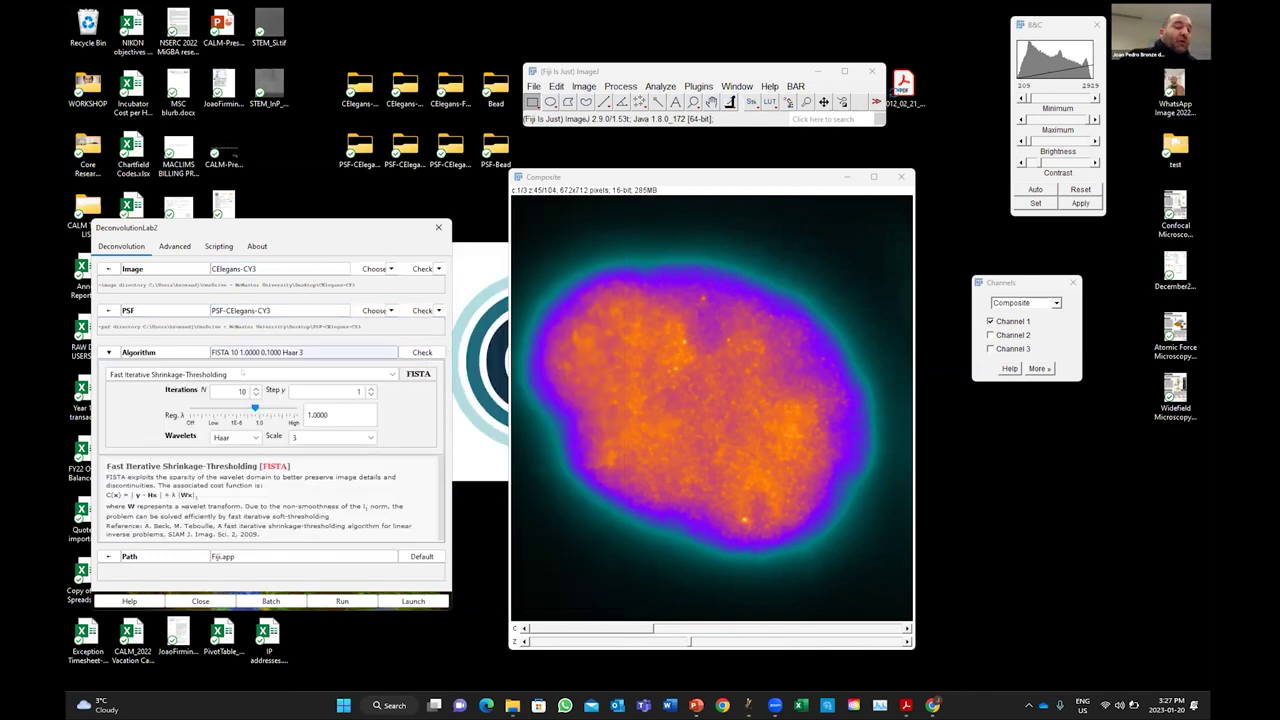
left_click(243, 376)
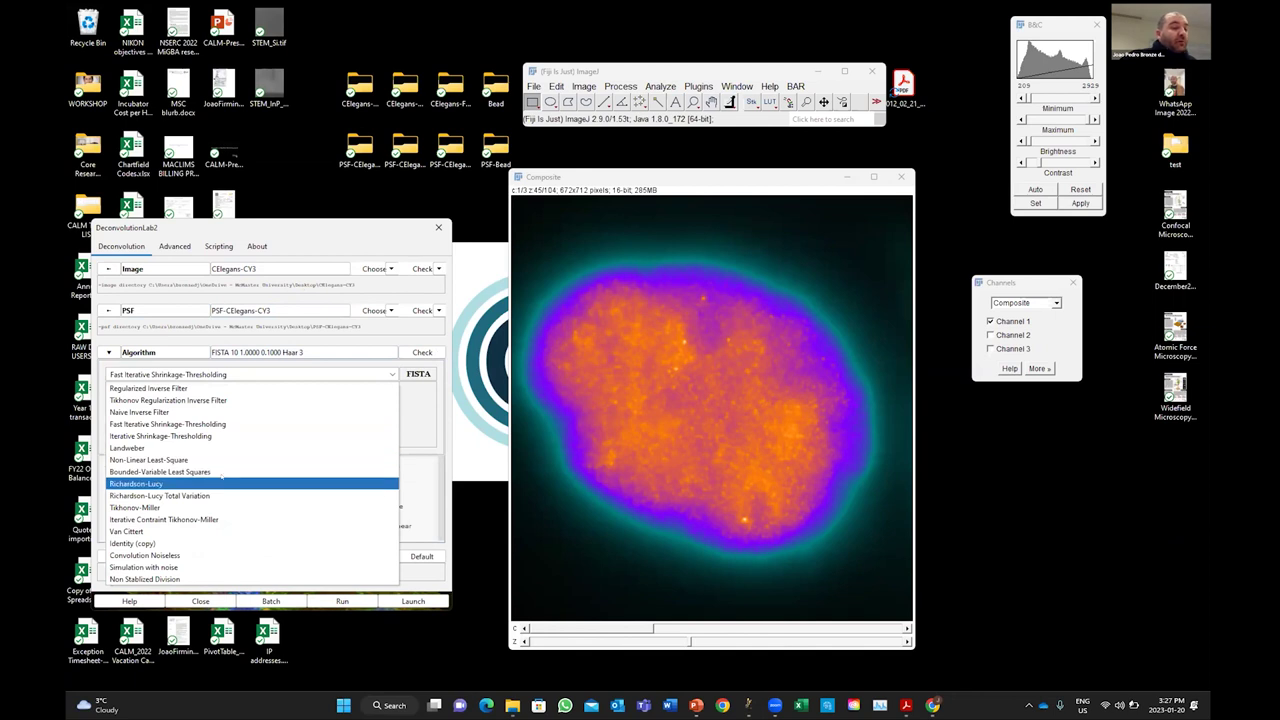
left_click(222, 481)
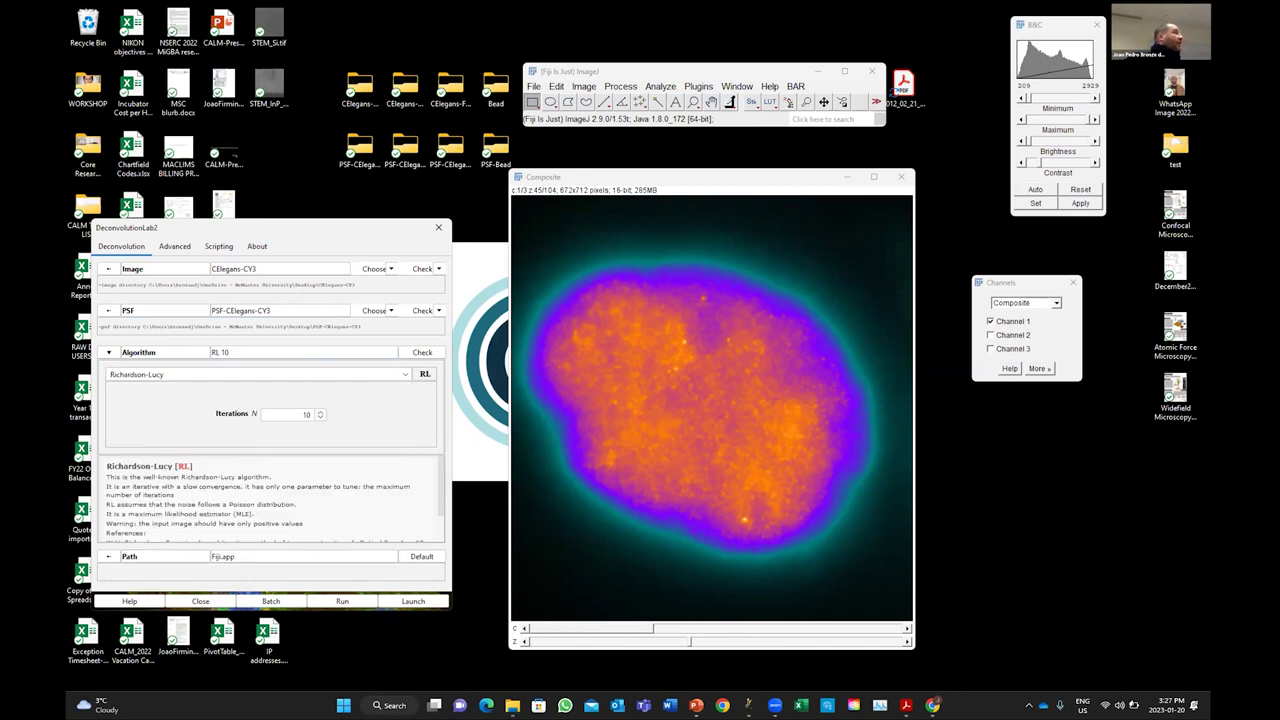
double_click(300, 414)
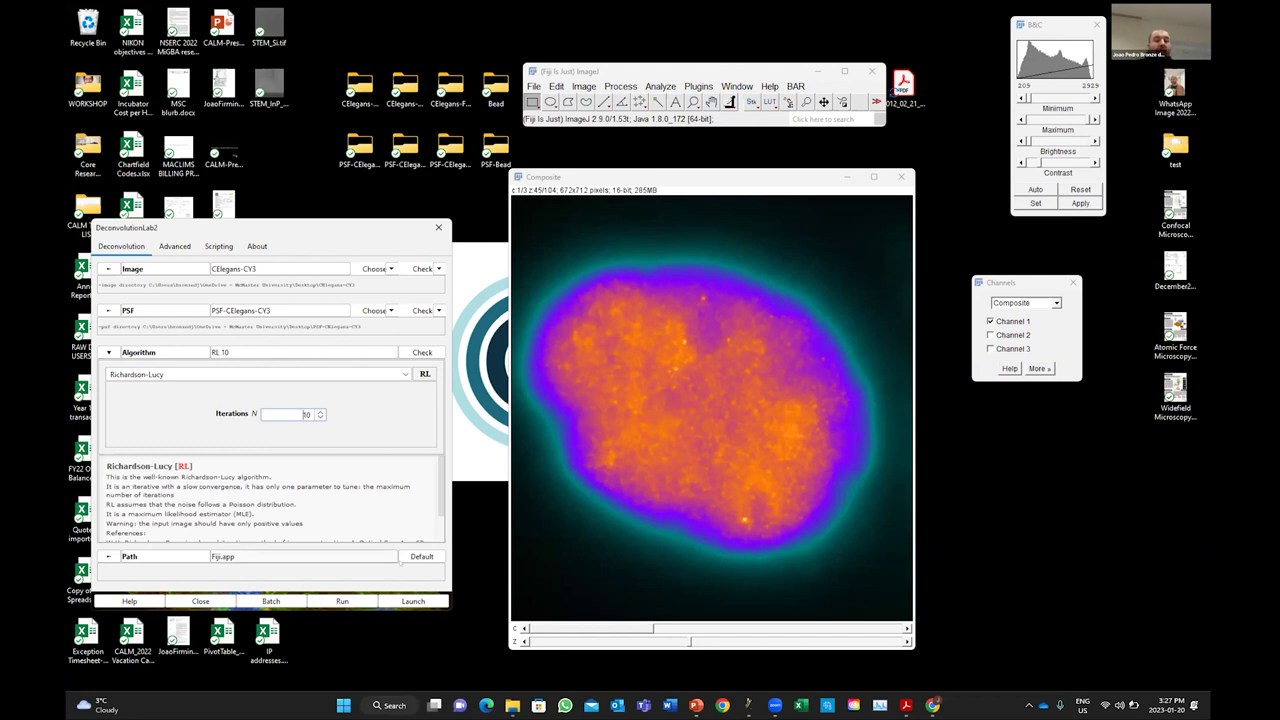
left_click(345, 601)
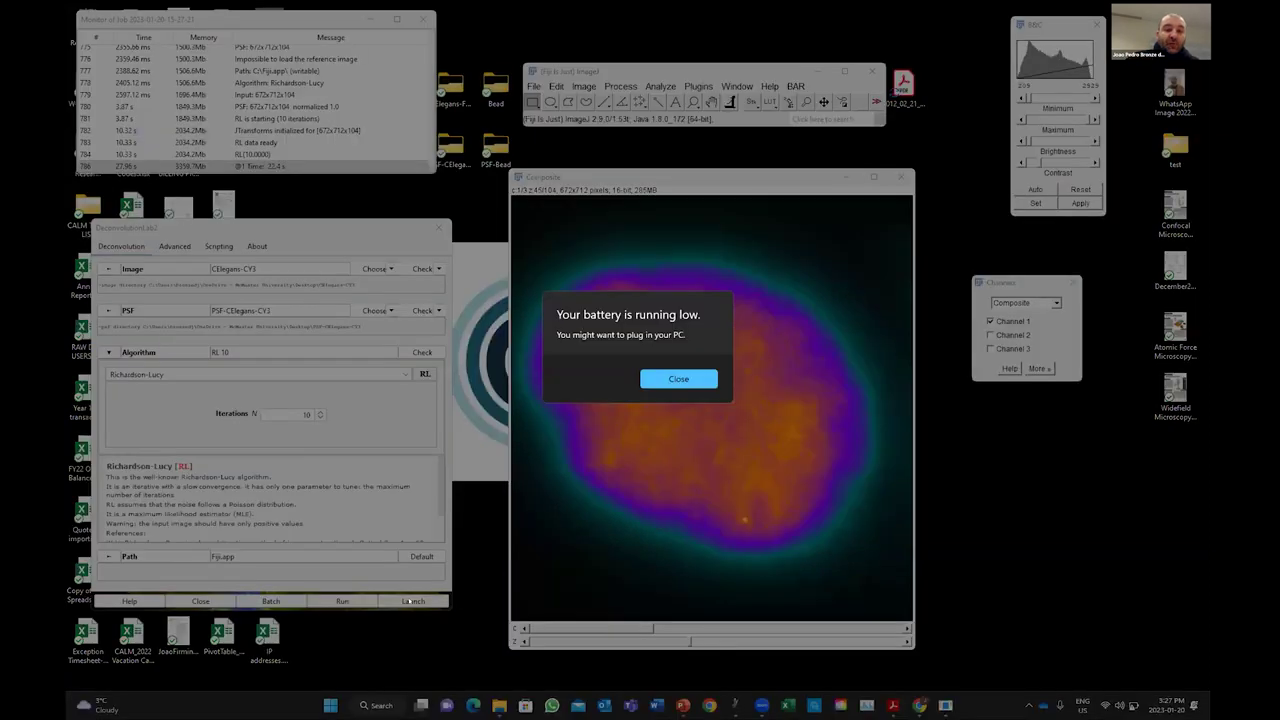
left_click(705, 381)
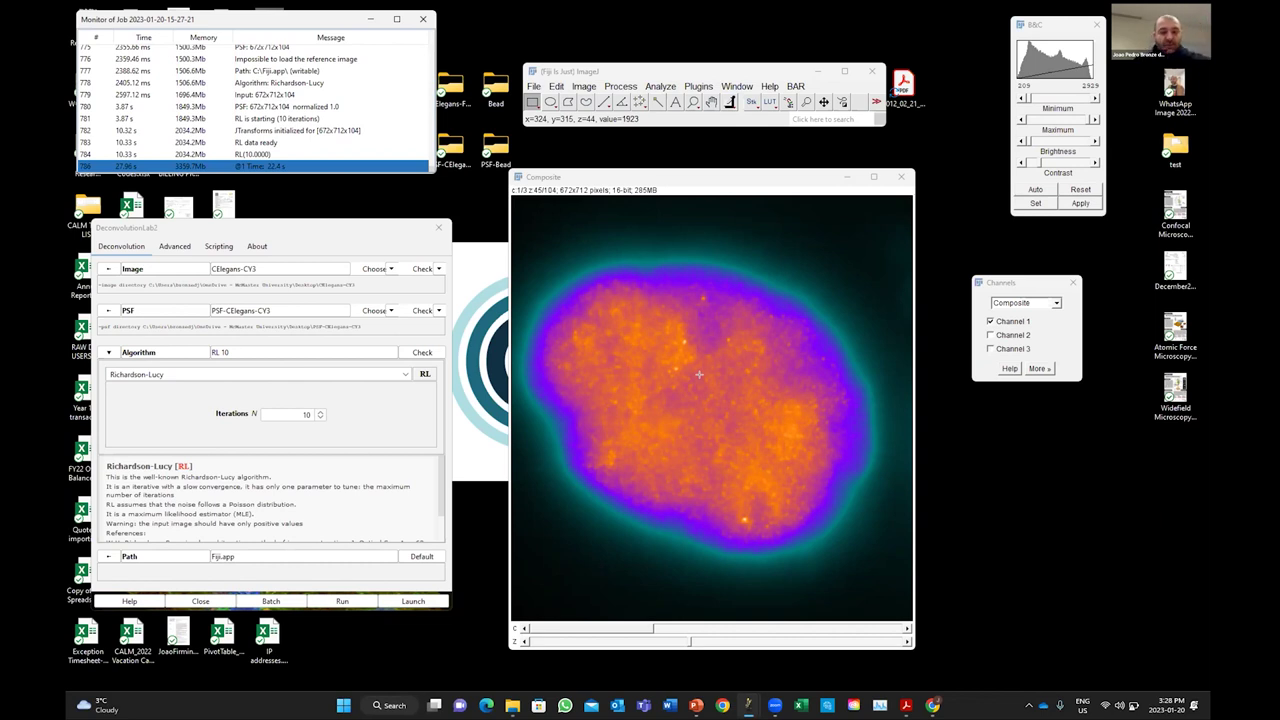
- Check Fiji's maximum memory and parallel threads settings and close them without changes
left_click(556, 86)
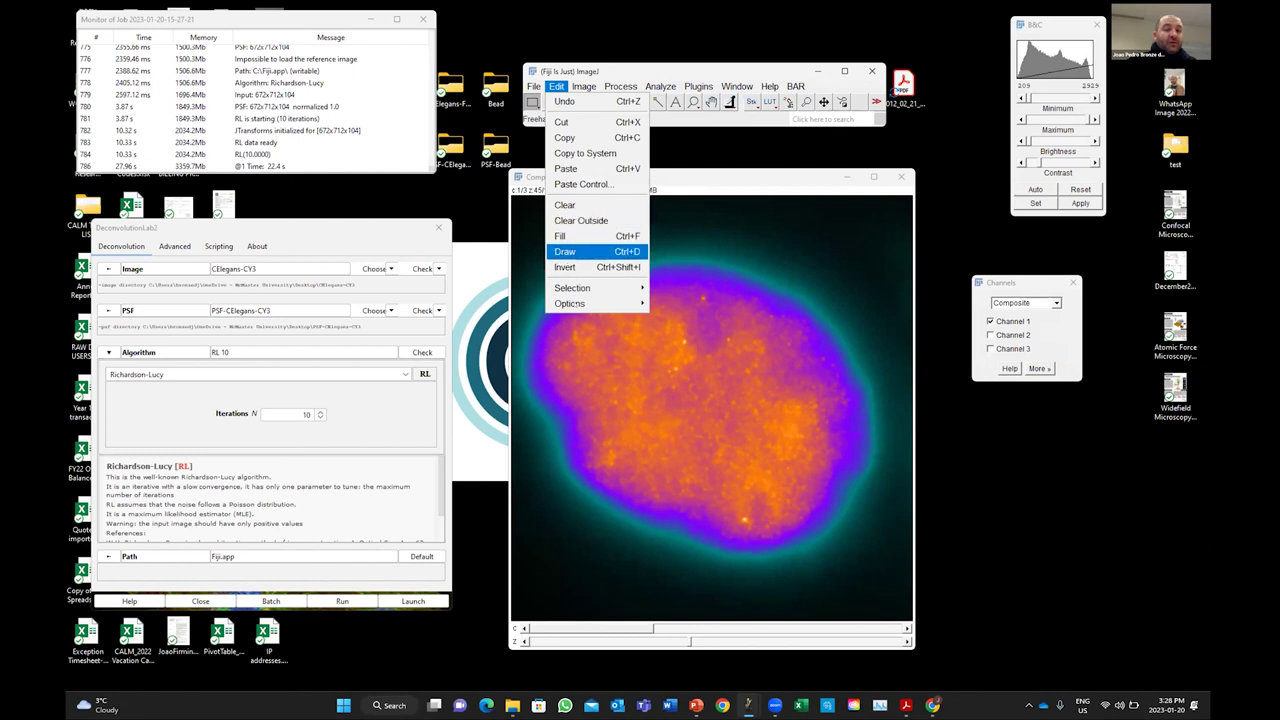
left_click(576, 303)
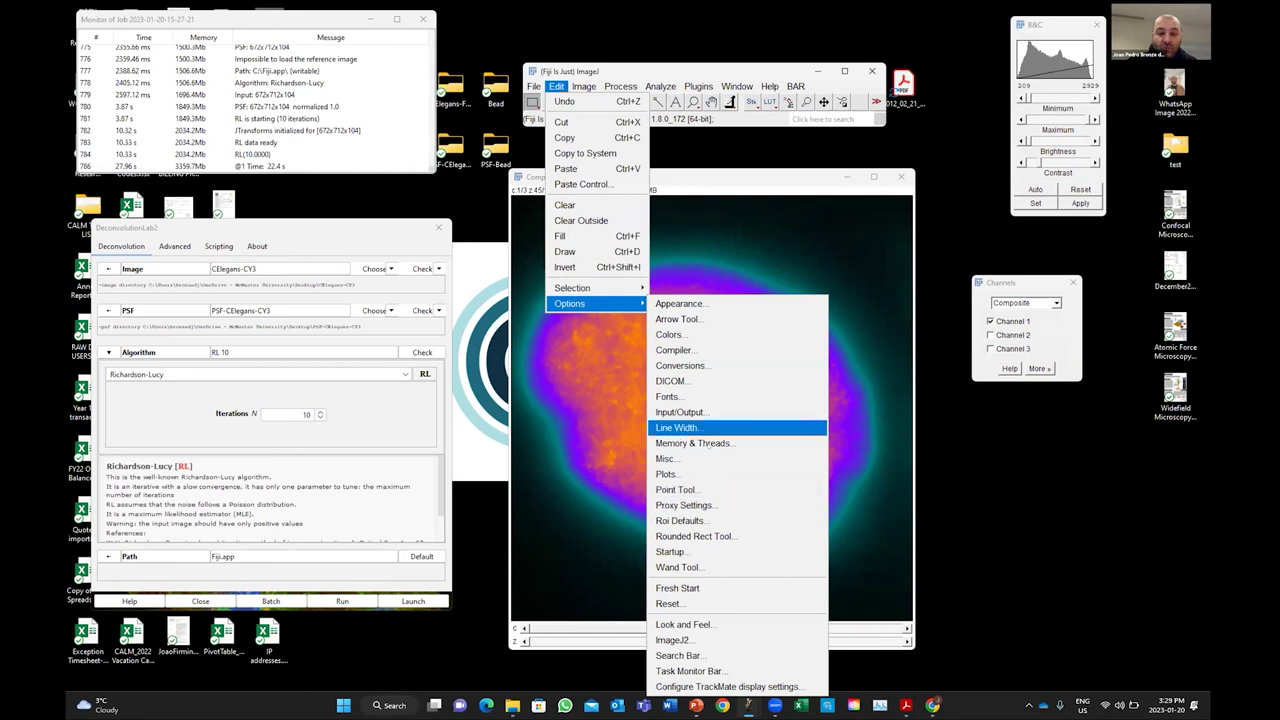
key("Escape")
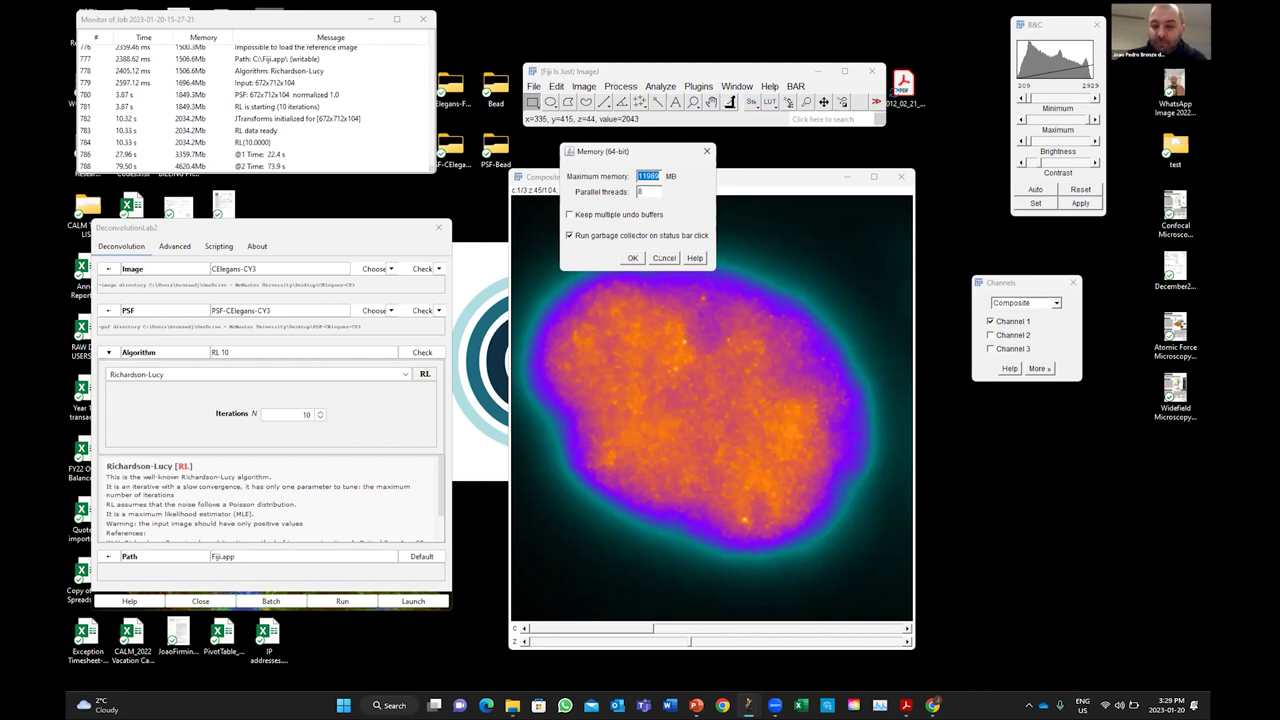
left_click(658, 258)
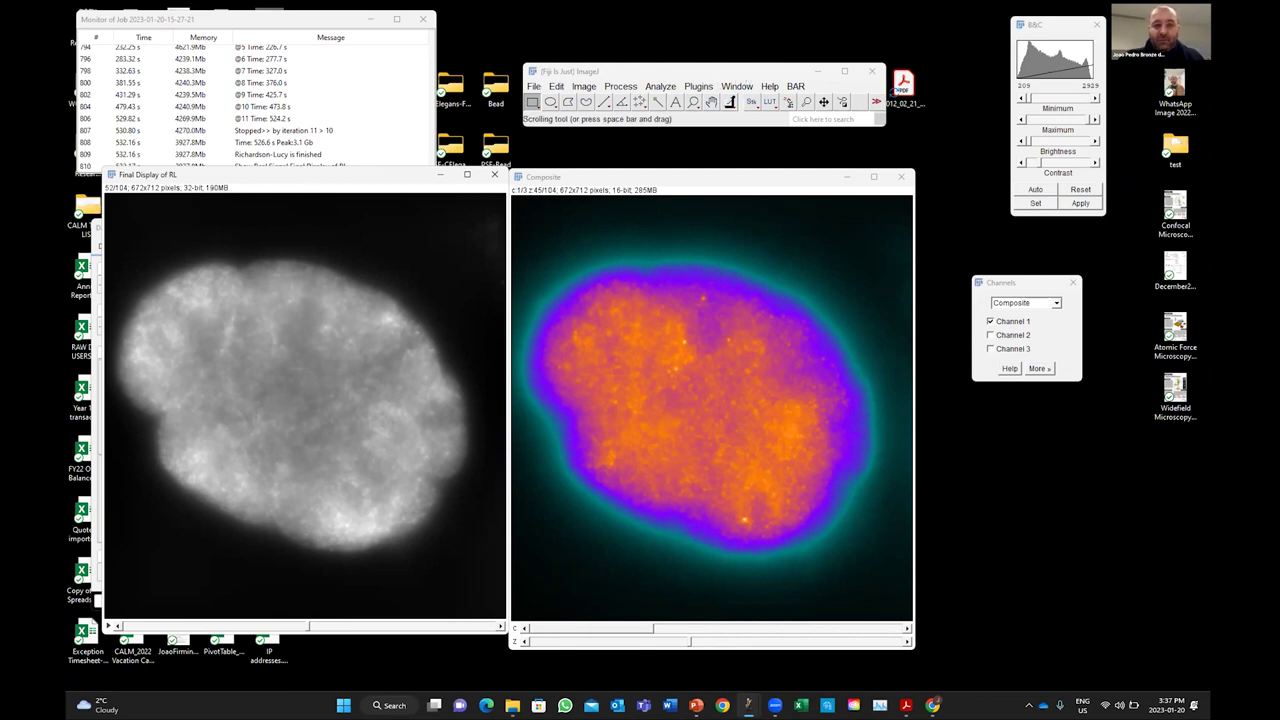
- Apply the Grays lookup table to channel 1 of the composite and move its window further away from the deconvolved result
left_click(769, 102)
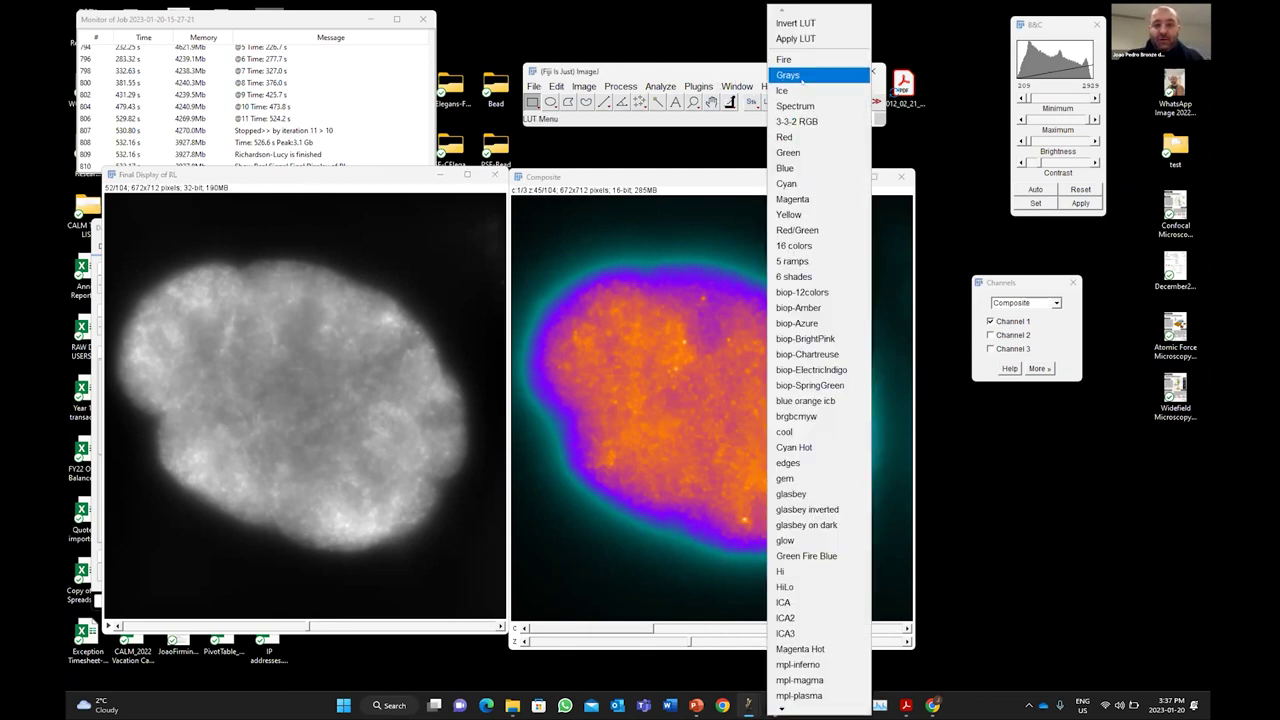
left_click(727, 122)
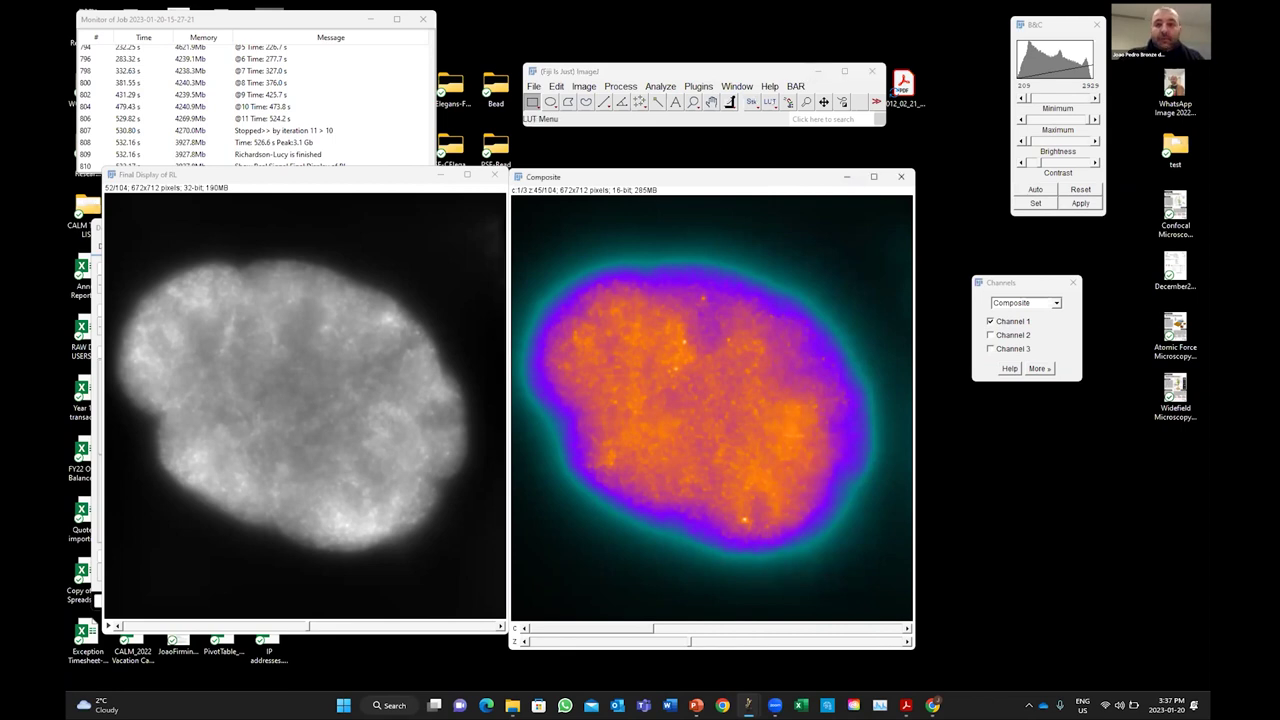
left_click(769, 102)
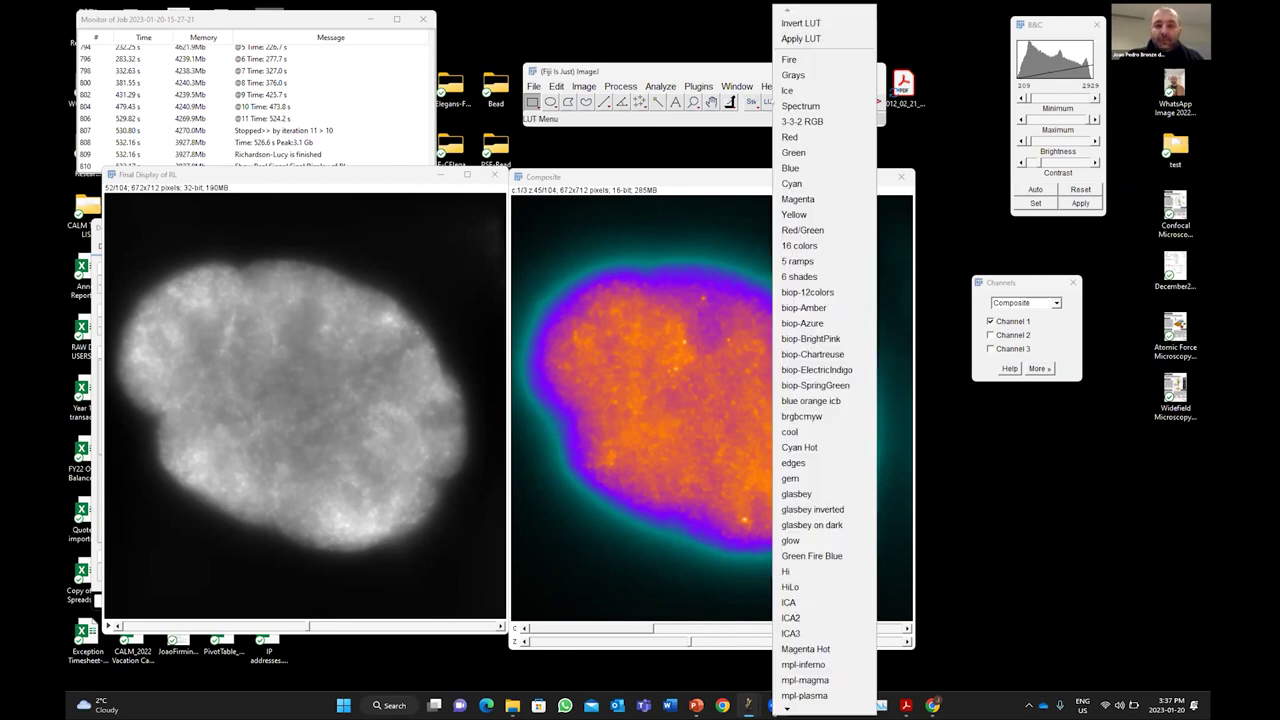
left_click(792, 75)
left_click(712, 178)
left_click_drag(714, 178, 751, 166)
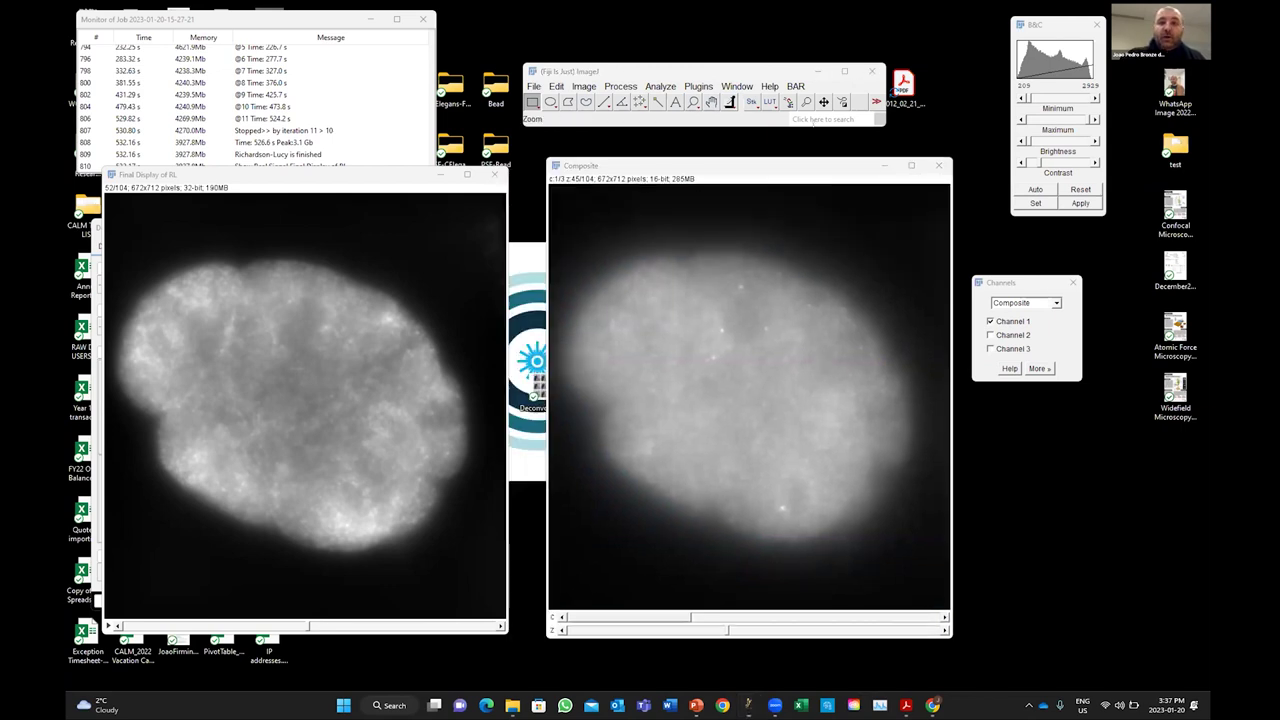
- Find and run the Synchronize Windows command, and synchronize the Final Display of RL and Composite windows
left_click(748, 705)
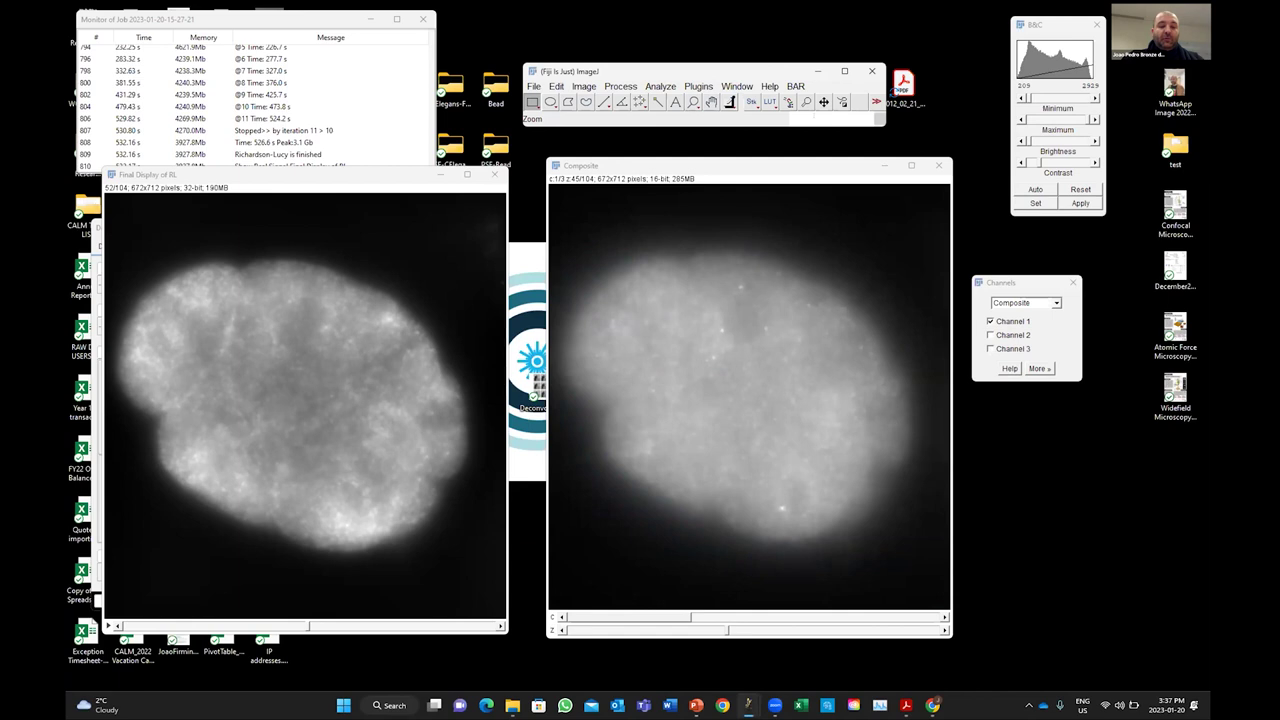
left_click(812, 116)
type("sy")
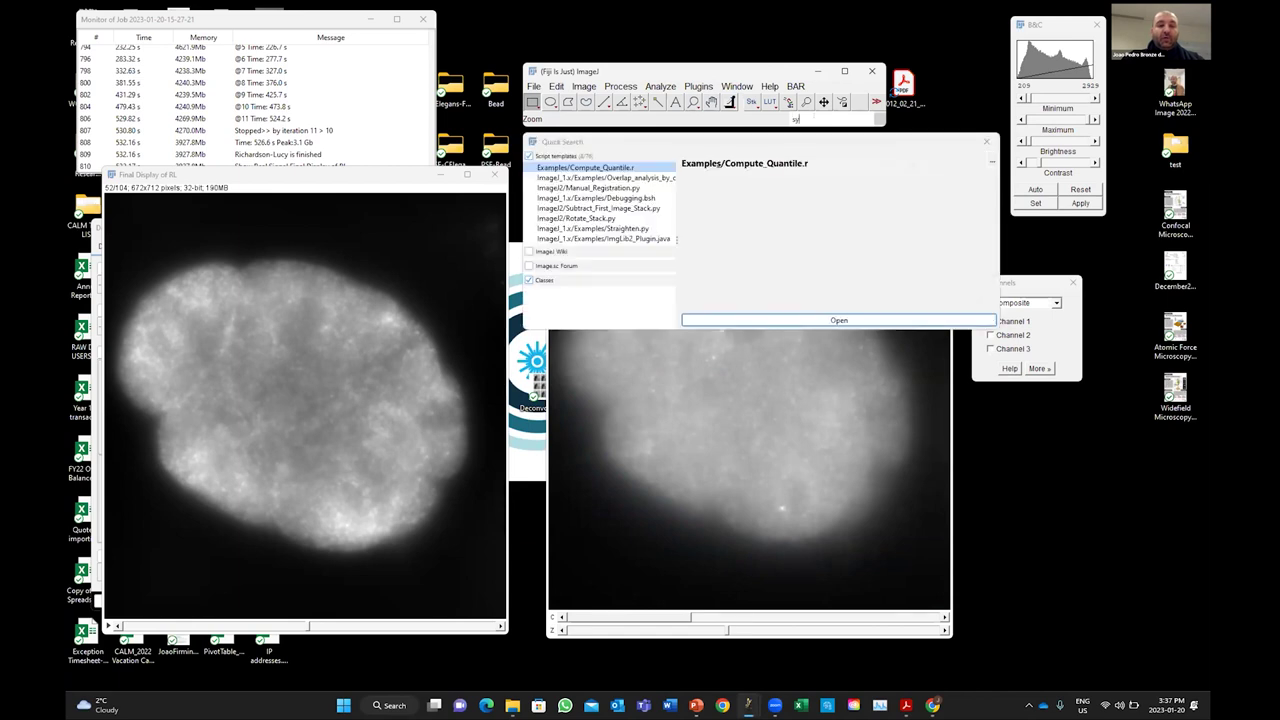
type("nc")
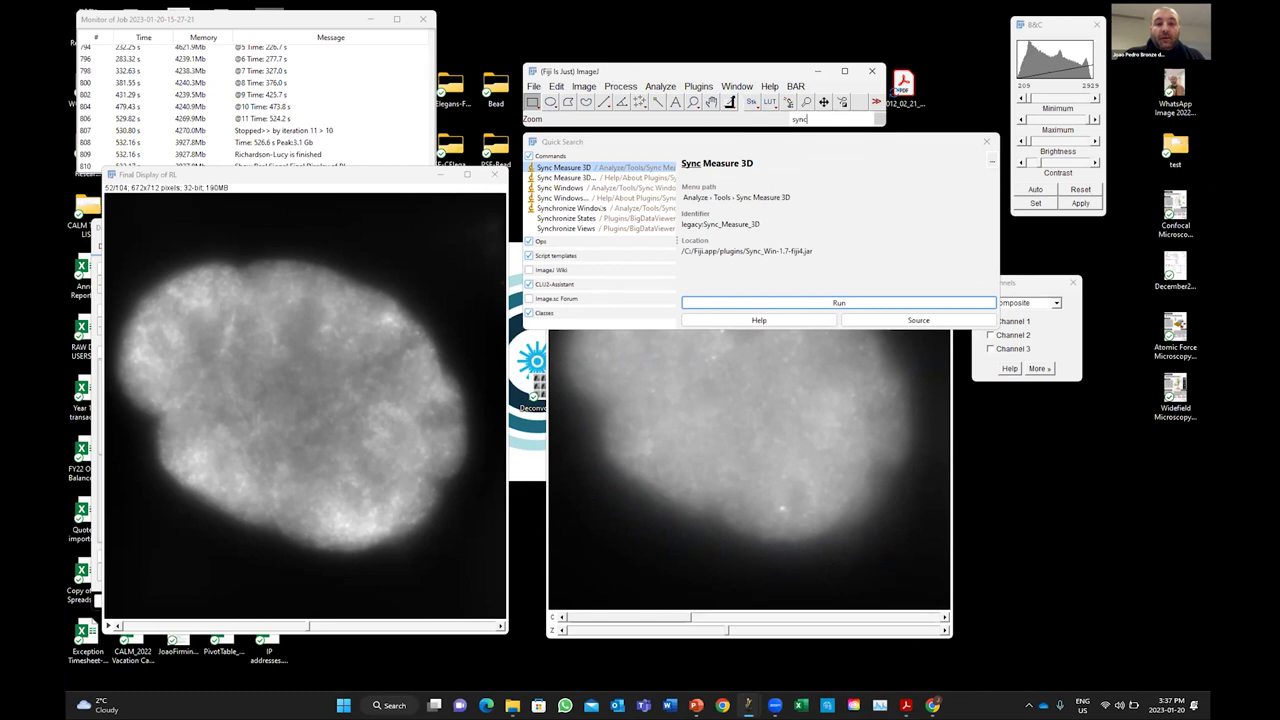
left_click(571, 208)
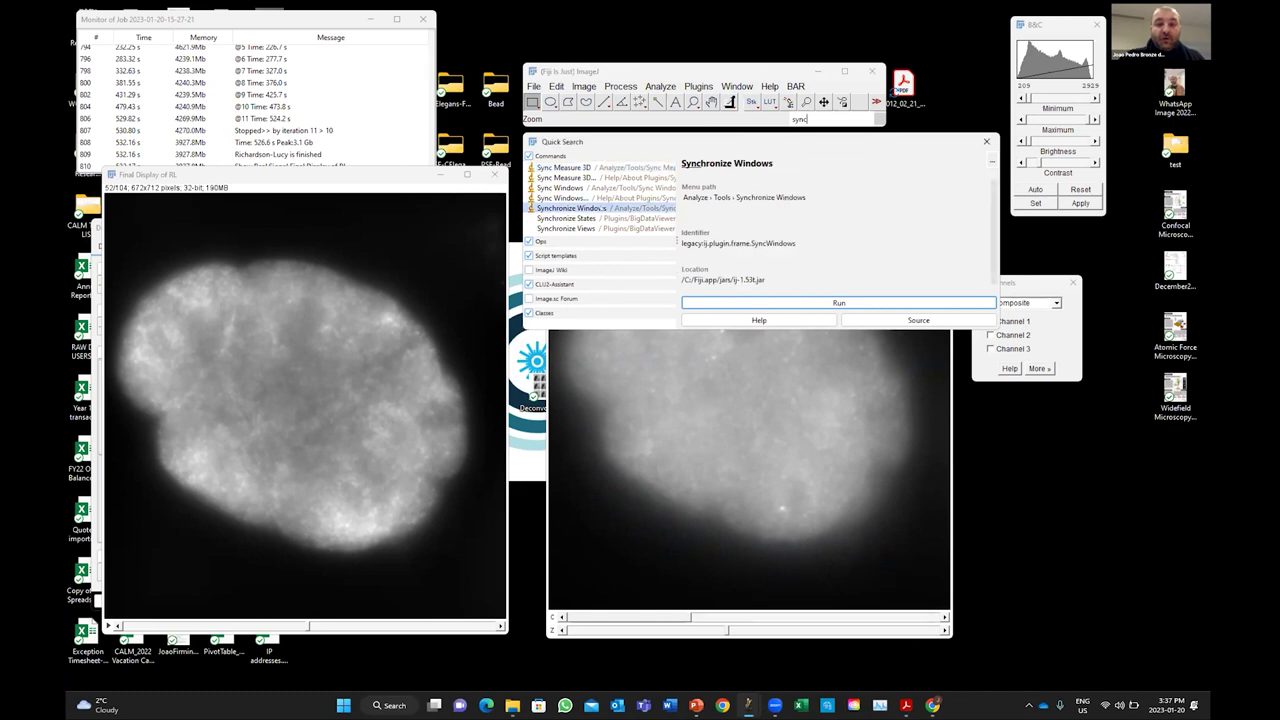
left_click(771, 300)
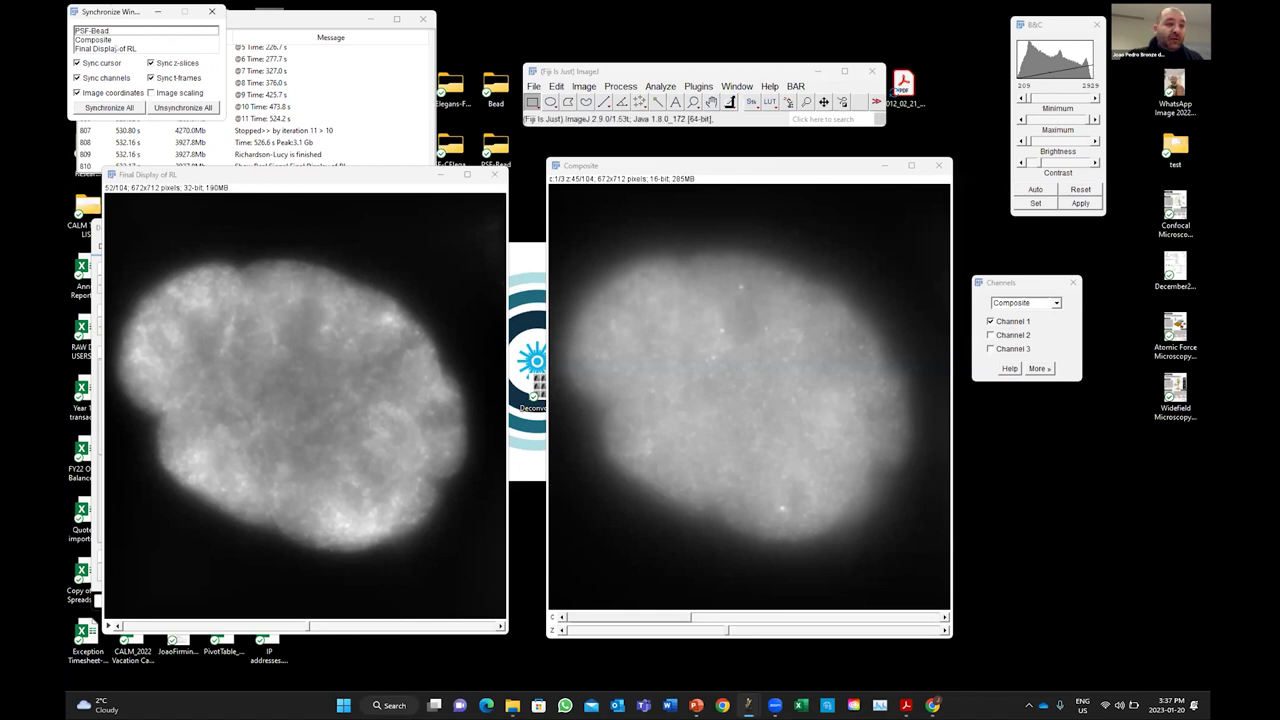
left_click(118, 48)
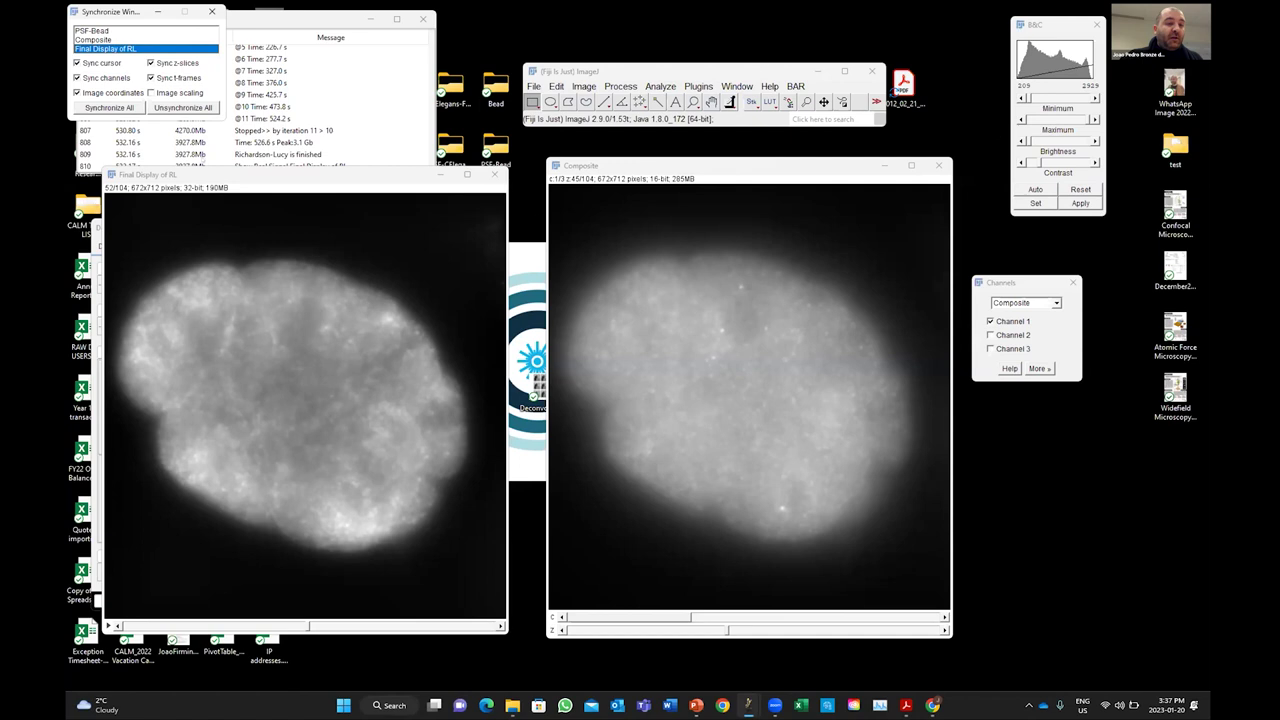
left_click(107, 39, "ctrl")
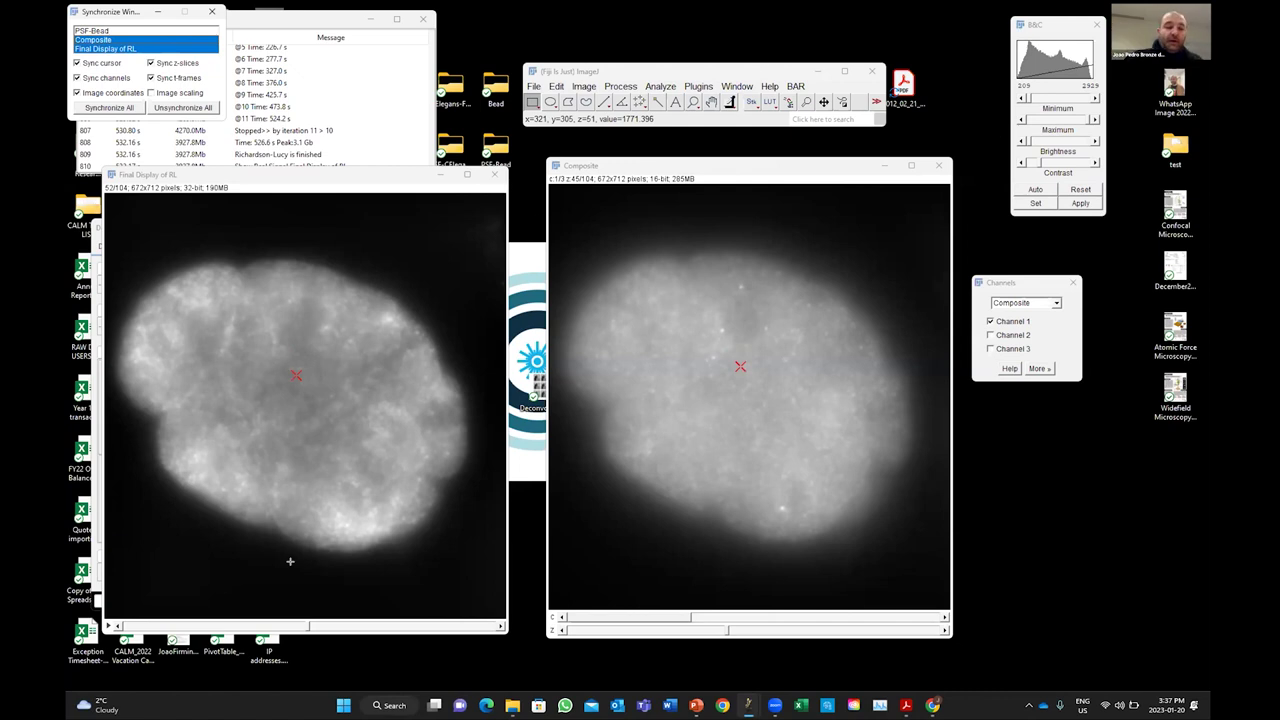
- Browse the synchronized z-slices from the middle of the stack towards its start to compare the deconvolved result with the original channel
mouse_move(306, 627)
left_mouse_down()
mouse_move(248, 627)
mouse_move(291, 627)
left_mouse_up()
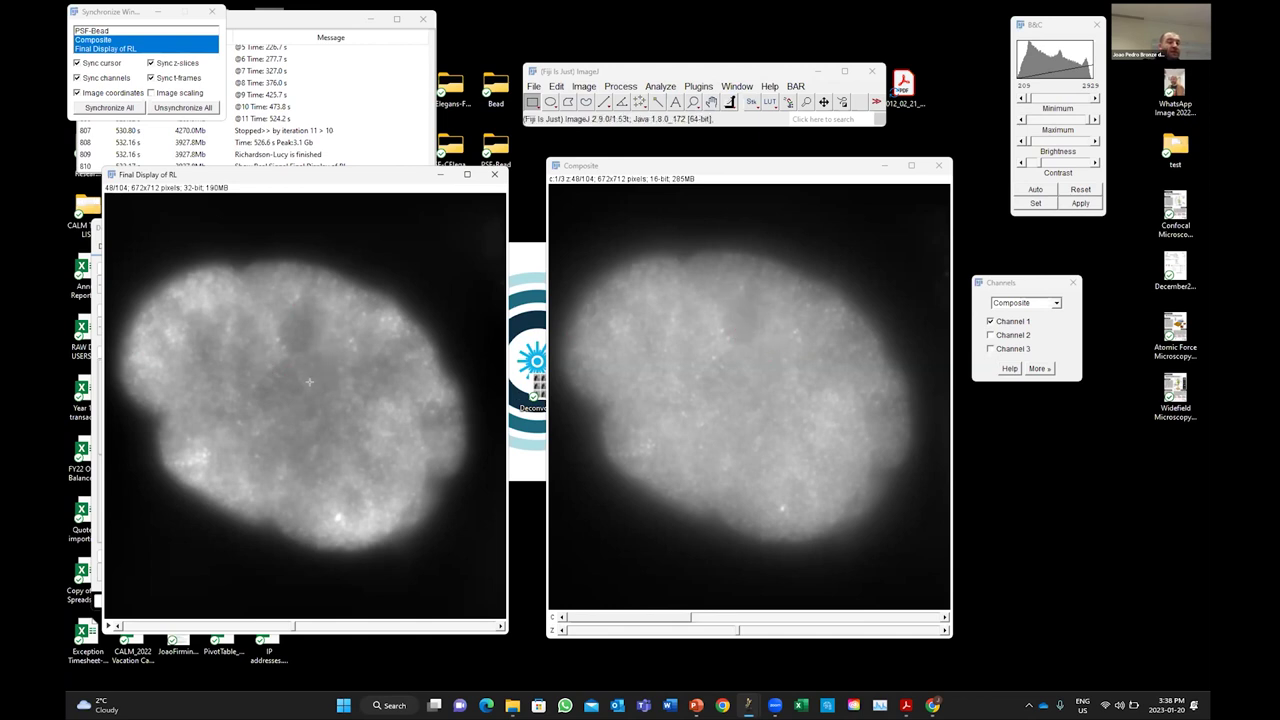
mouse_move(293, 626)
left_mouse_down()
mouse_move(403, 626)
mouse_move(295, 620)
left_mouse_up()
left_click_drag(295, 620, 297, 620)
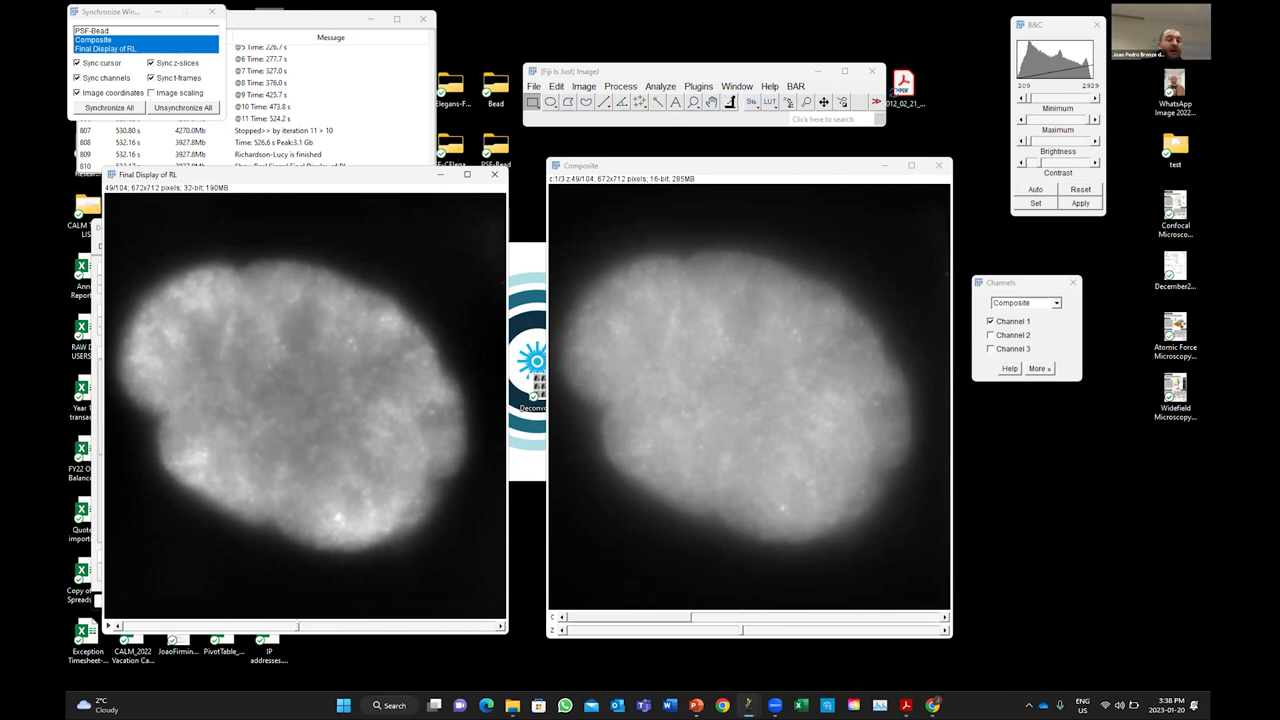
left_click(230, 622)
left_click(230, 622)
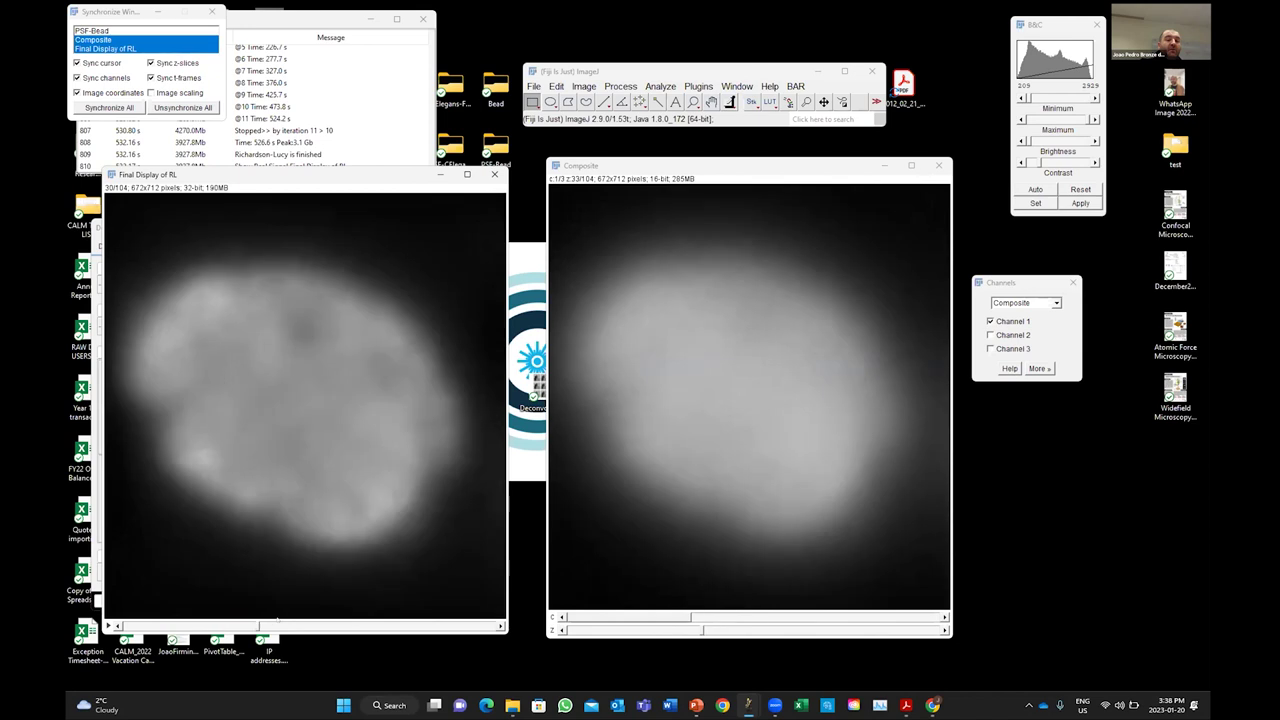